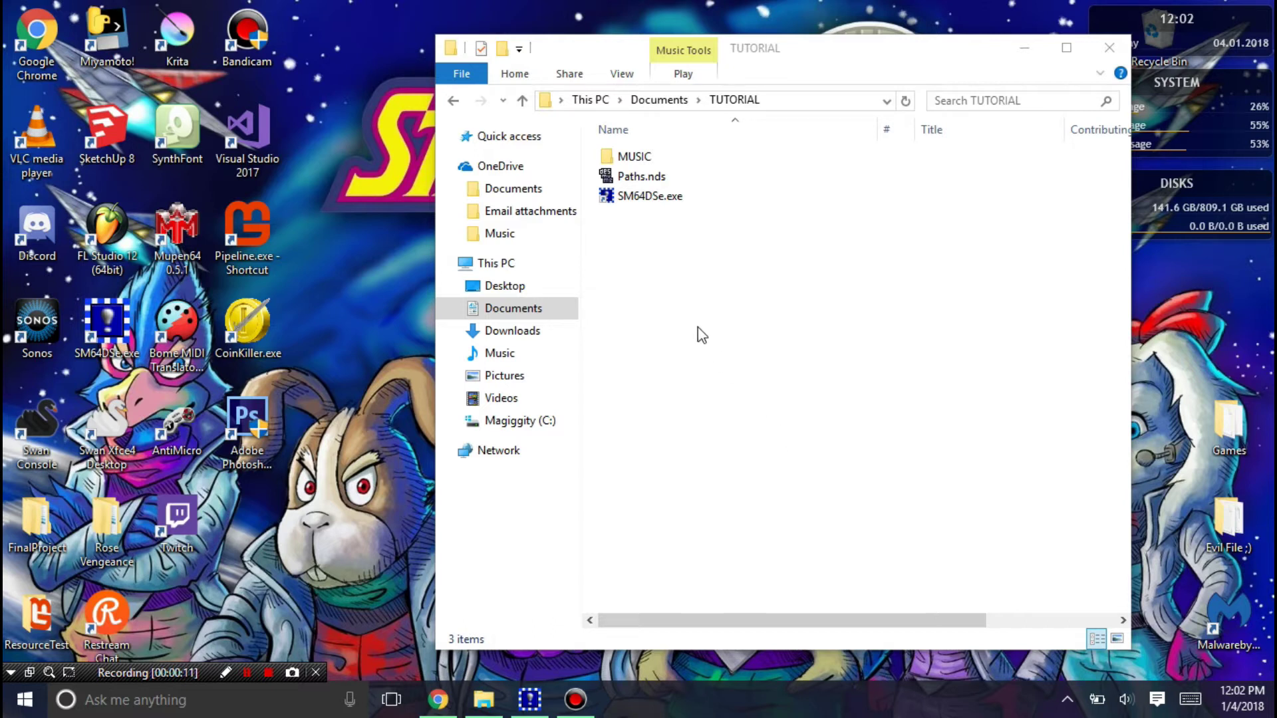
- Launch SM64DSe.exe from the TUTORIAL folder and reposition the editor window
{"action": "left_click", "coordinate": [610, 197]}
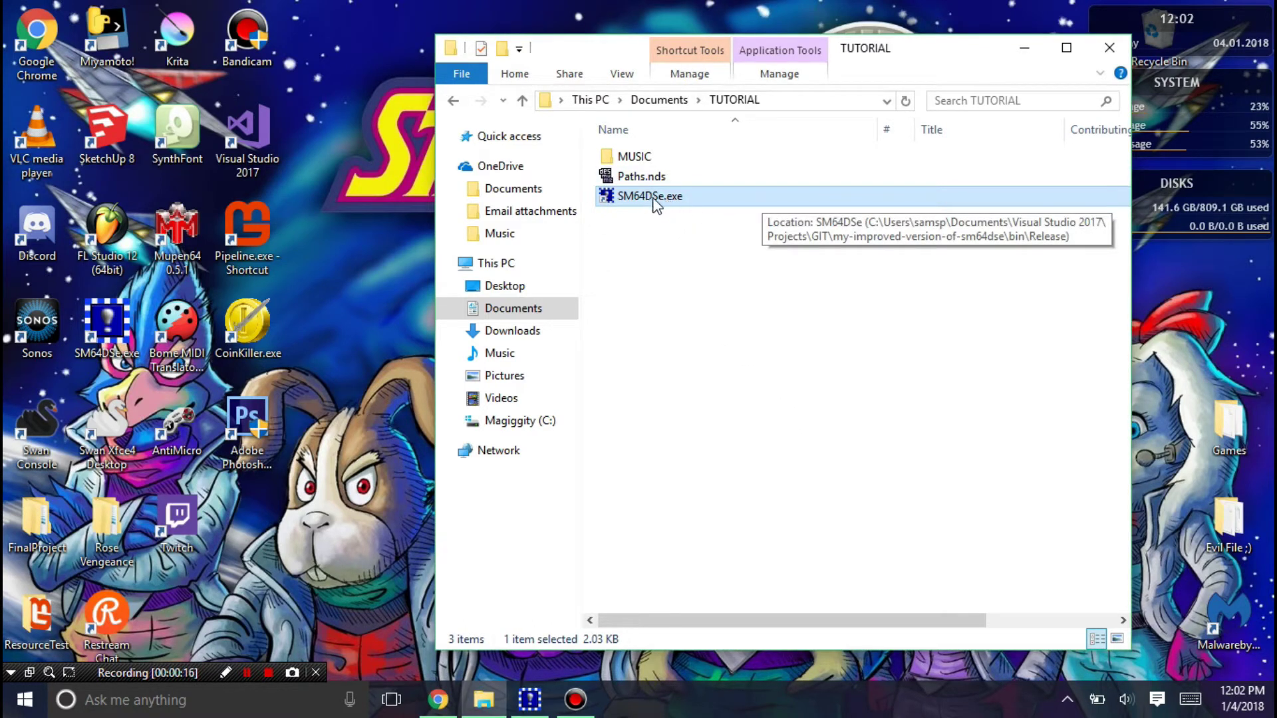
{"action": "left_click", "coordinate": [621, 177]}
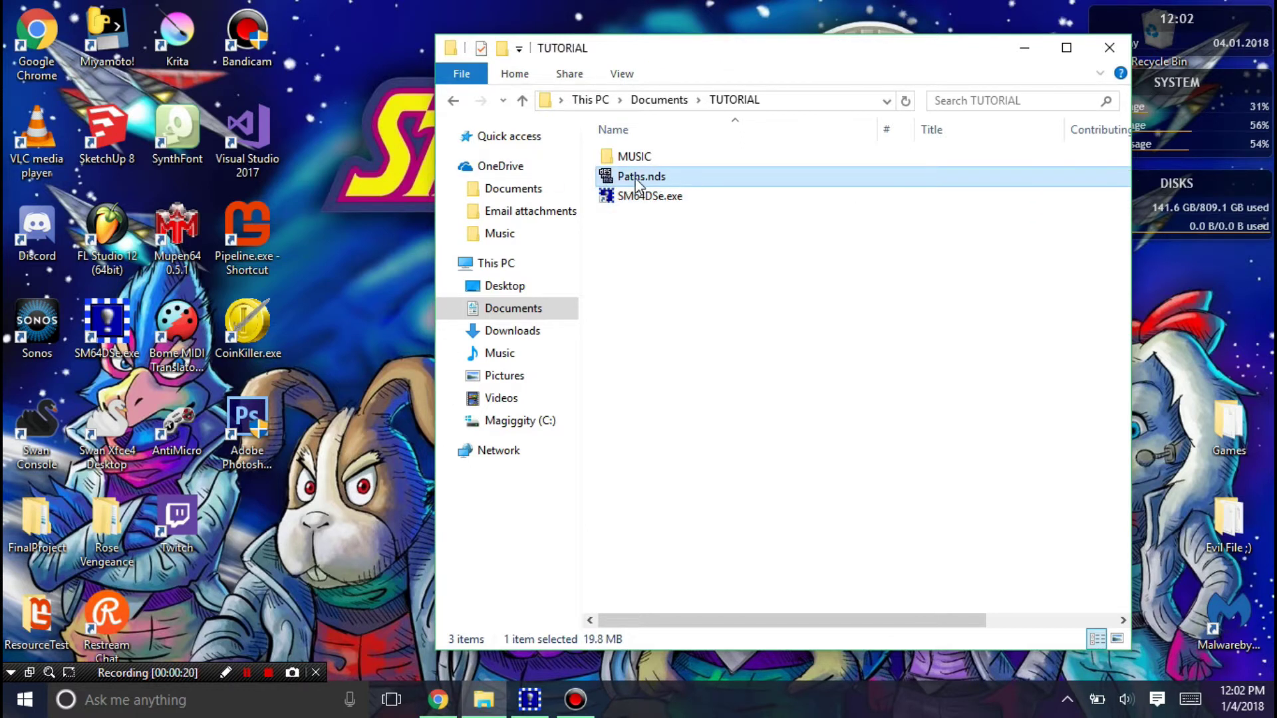
{"action": "left_click", "coordinate": [678, 305]}
{"action": "double_click", "coordinate": [650, 196]}
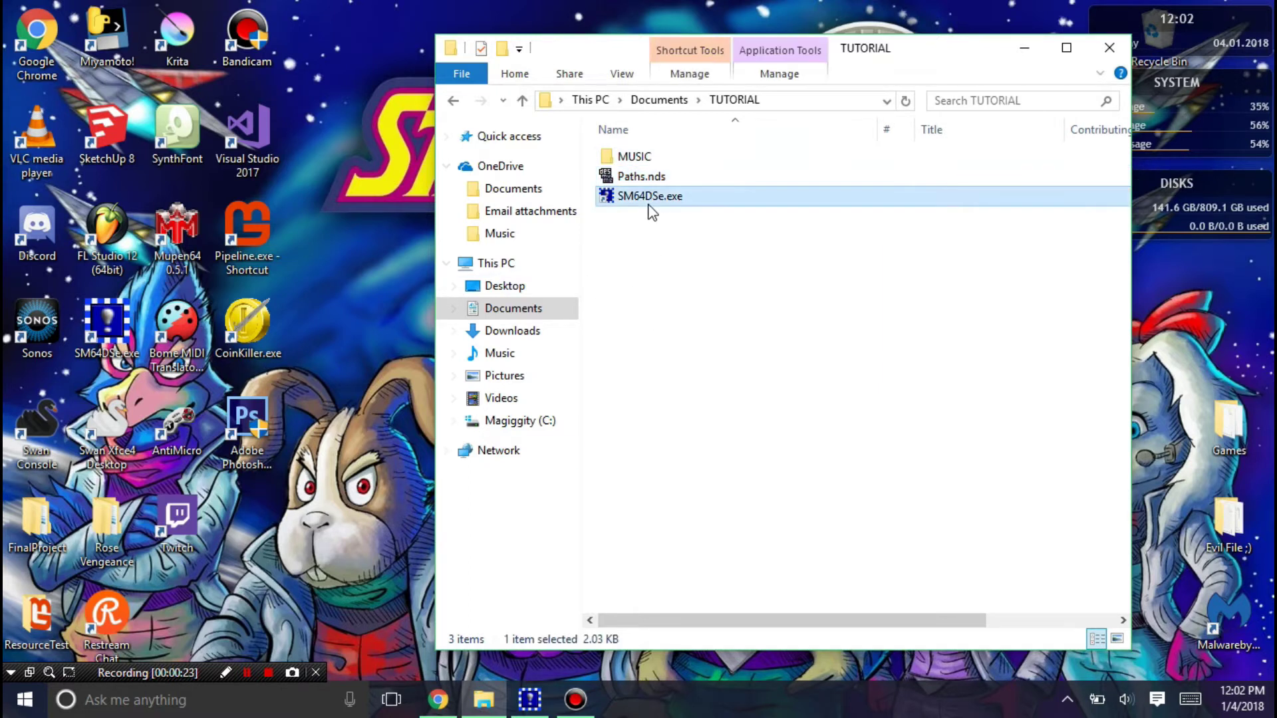
{"action": "left_click_drag", "start_coordinate": [352, 118], "coordinate": [683, 203]}
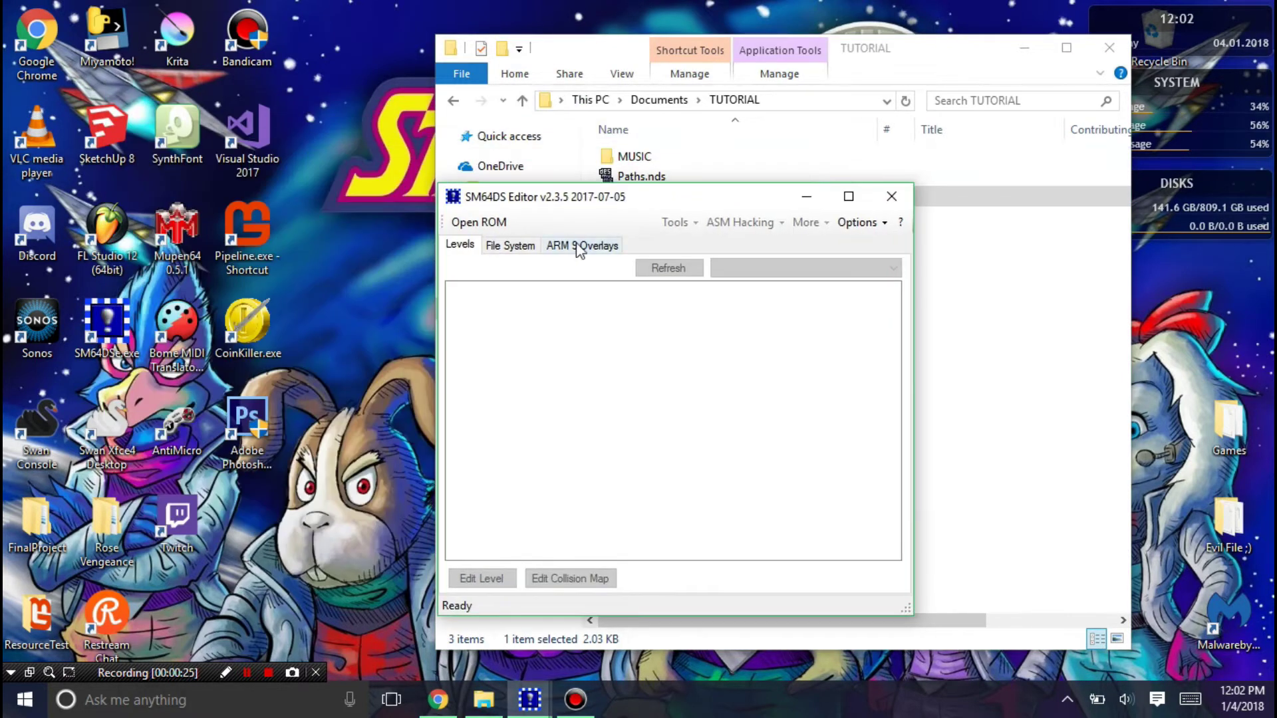
- Open the Paths.nds ROM from the TUTORIAL folder
{"action": "left_click", "coordinate": [477, 222]}
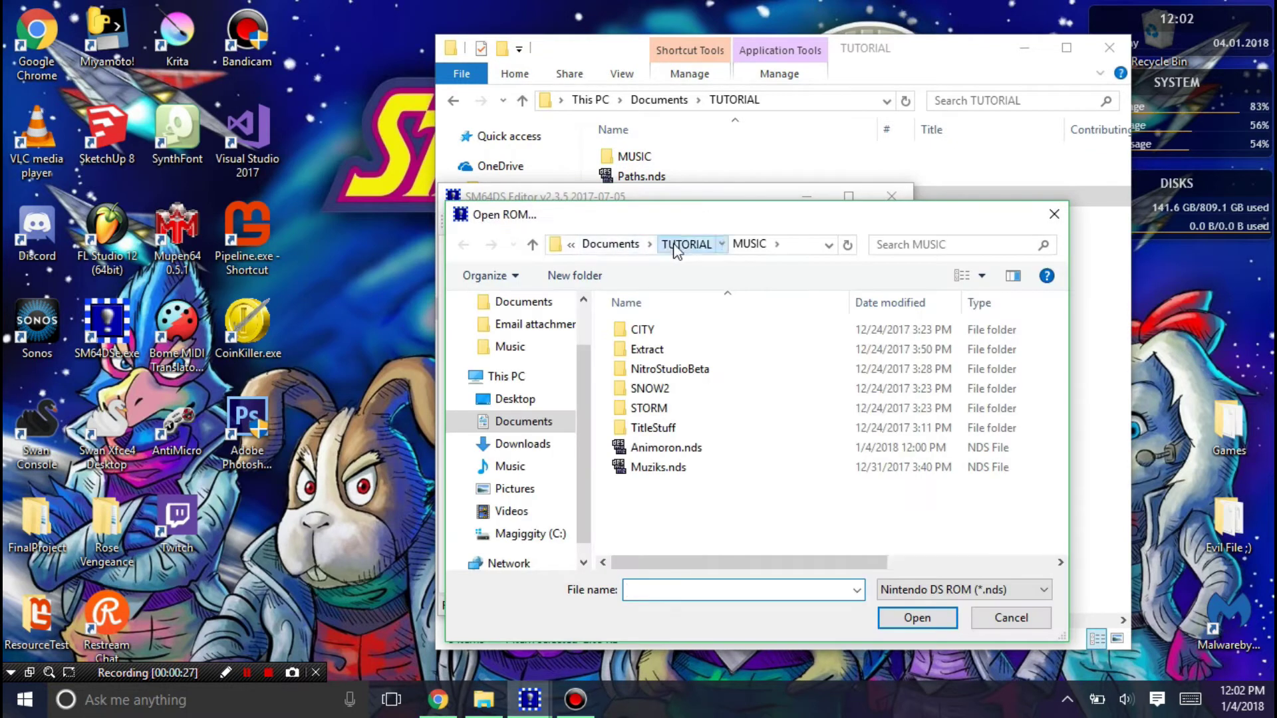
{"action": "left_click", "coordinate": [685, 244]}
{"action": "double_click", "coordinate": [670, 358]}
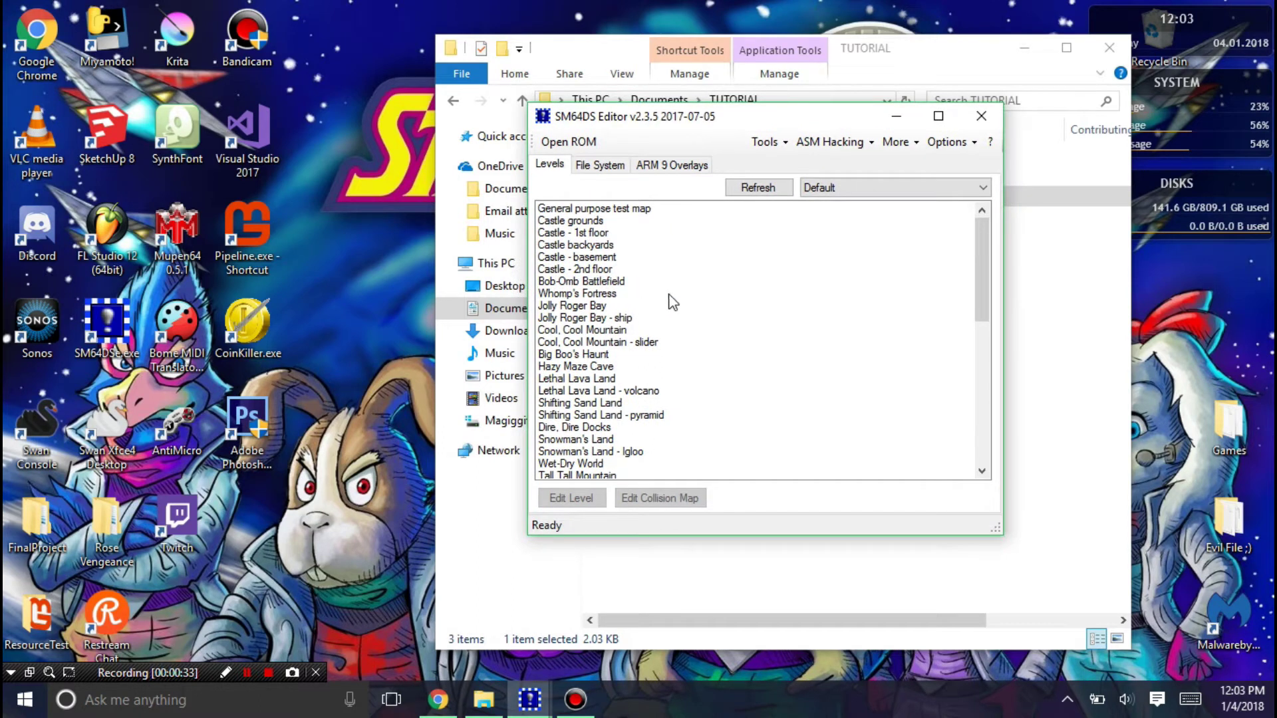
- Open the Cool, Cool Mountain level for editing and maximize the level editor
{"action": "left_click", "coordinate": [597, 331]}
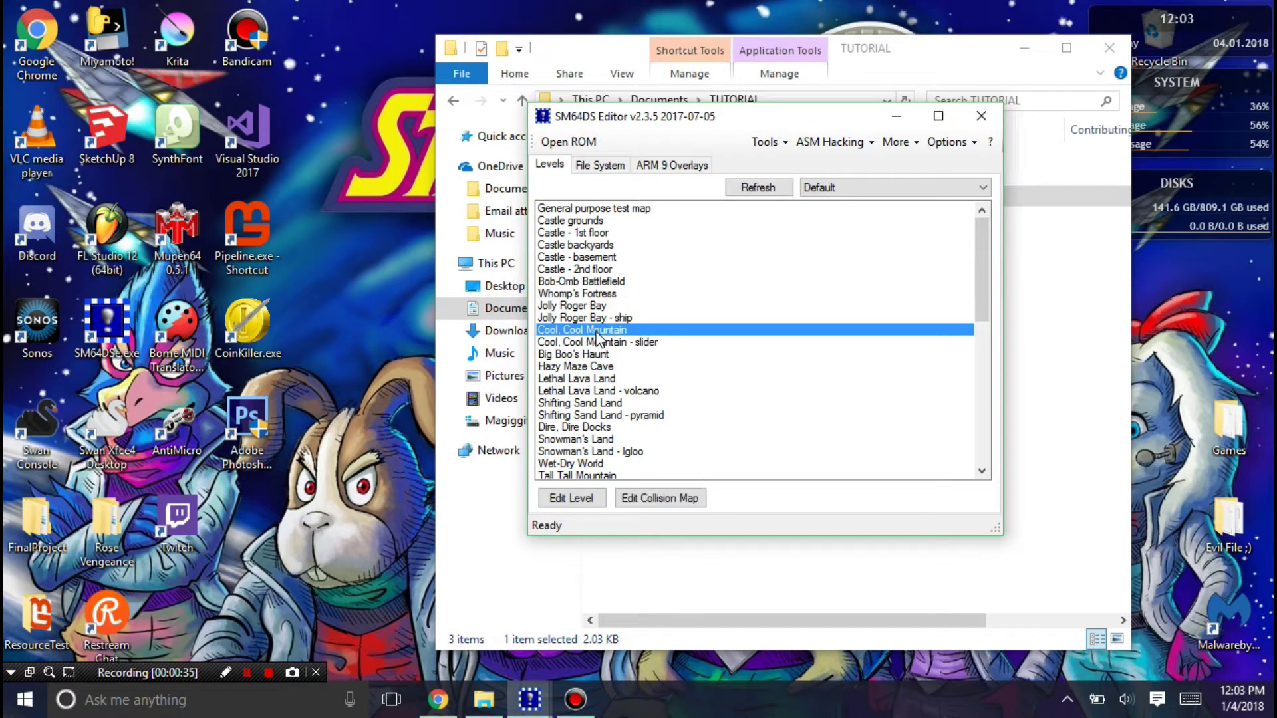
{"action": "double_click", "coordinate": [619, 332]}
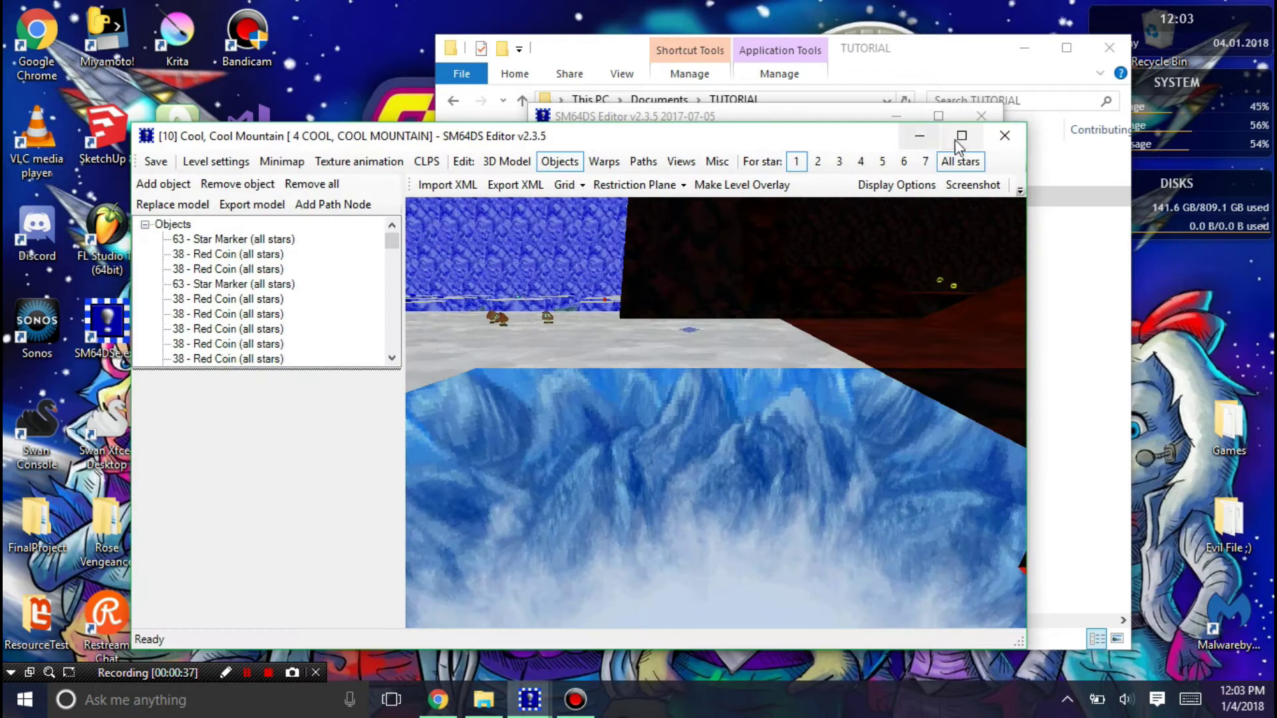
{"action": "left_click", "coordinate": [962, 136]}
- Switch to path editing and add a new path with its first node to the level
{"action": "right_click_drag", "start_coordinate": [912, 413], "coordinate": [505, 426]}
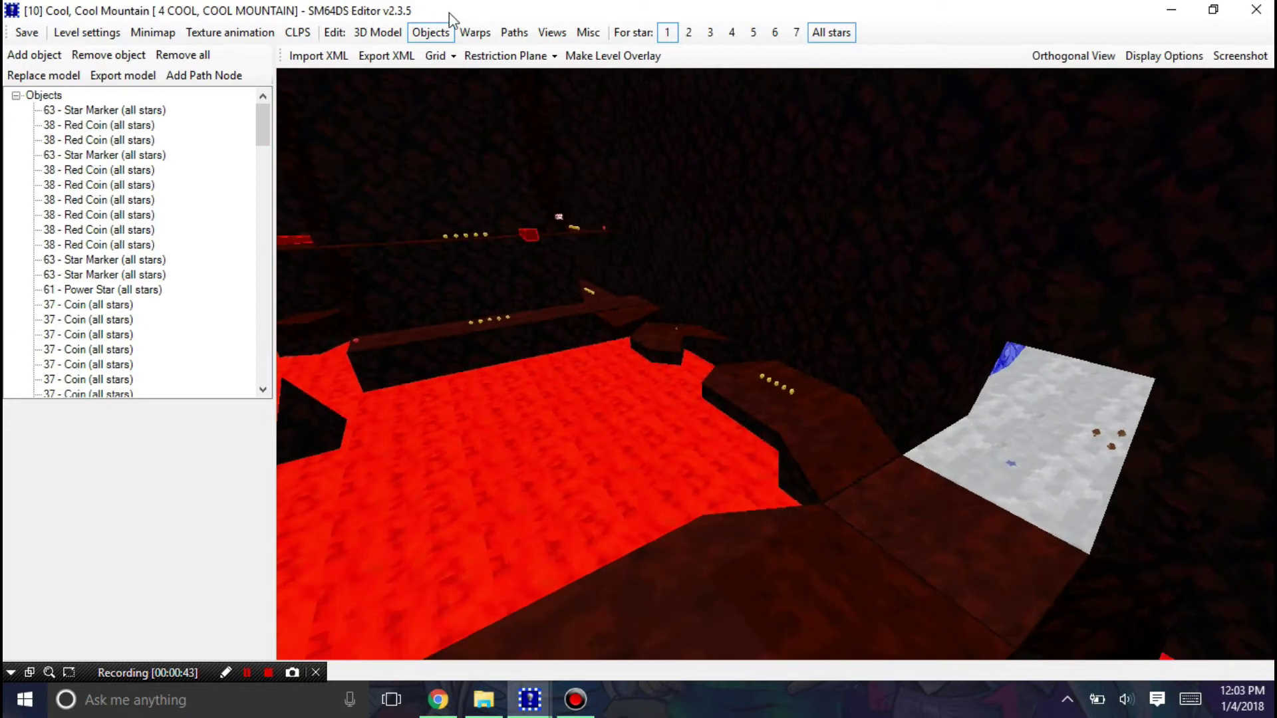
{"action": "left_click", "coordinate": [523, 32]}
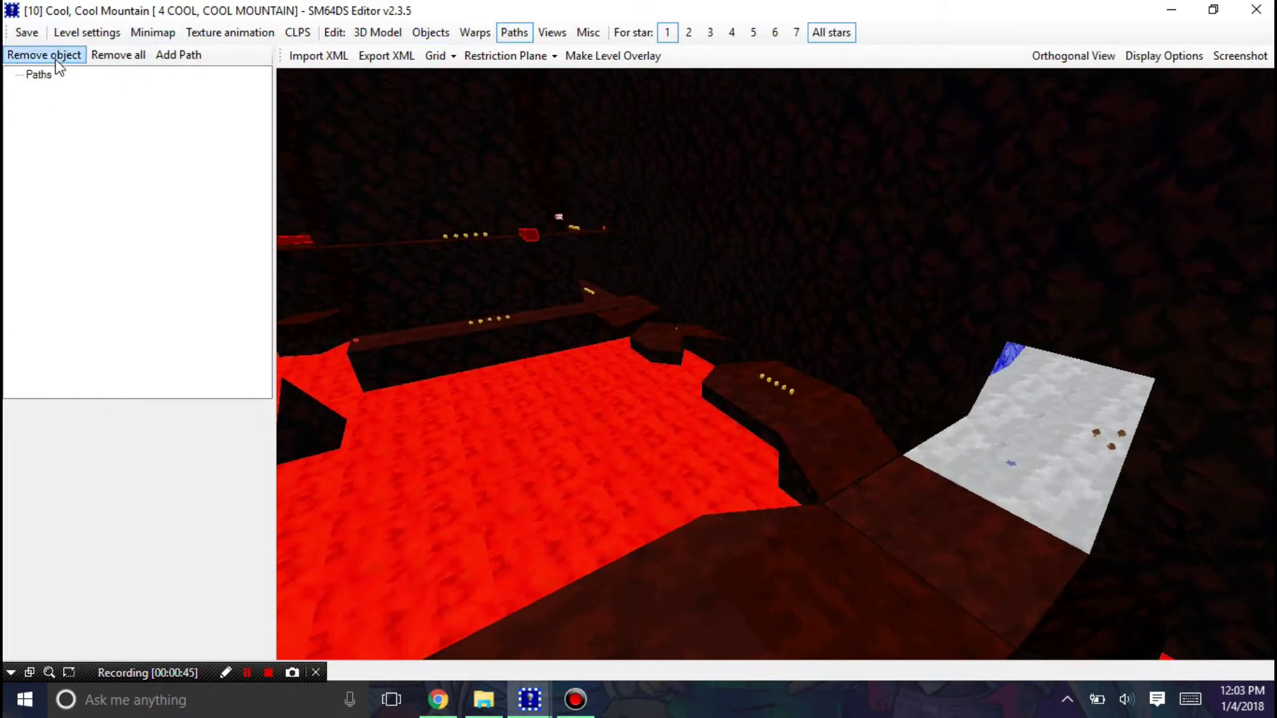
{"action": "left_click", "coordinate": [44, 75]}
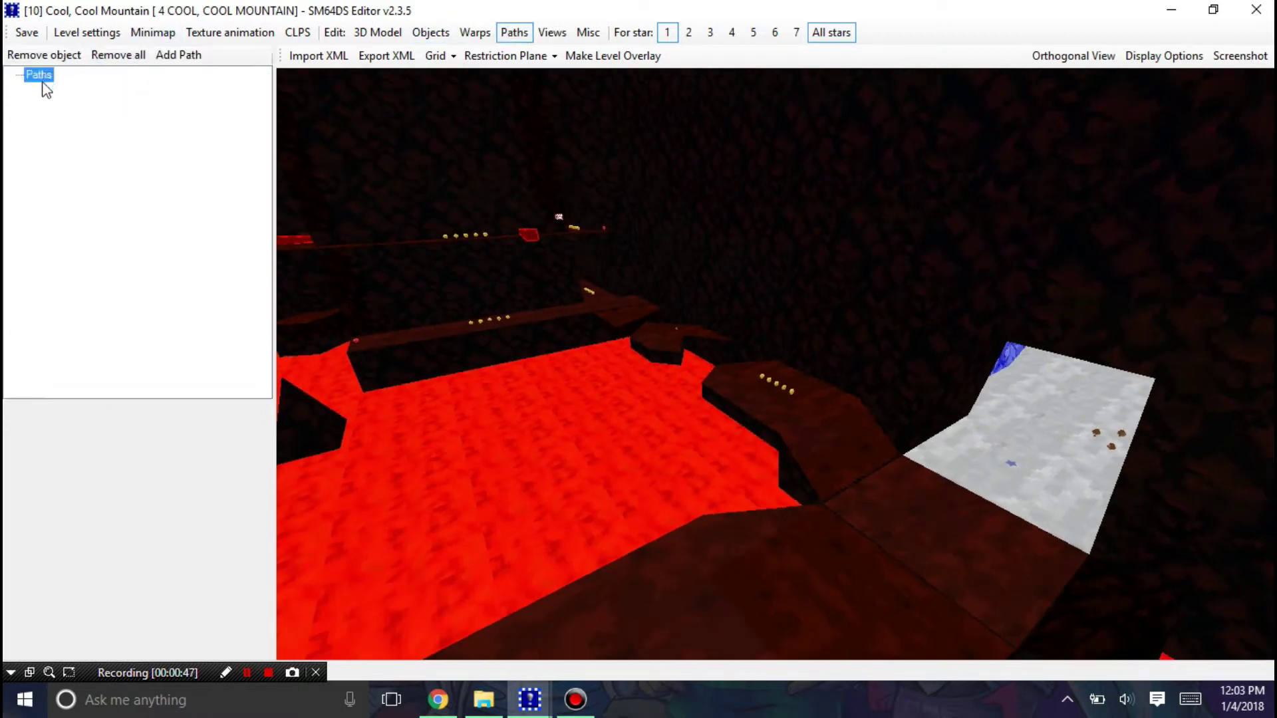
{"action": "right_click_drag", "start_coordinate": [359, 305], "coordinate": [465, 199]}
{"action": "left_click", "coordinate": [180, 56]}
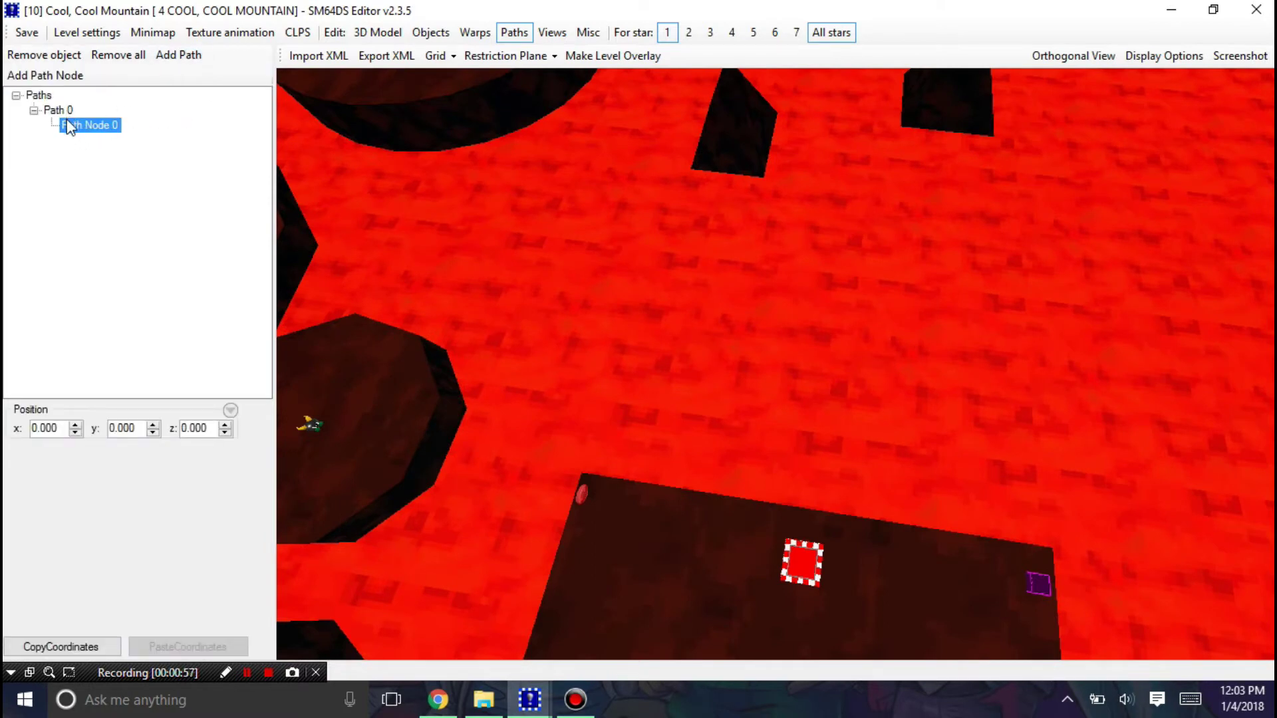
- Move the new path node away from the level origin to about x 2.437, y 0.630, z -0.055
{"action": "right_click_drag", "start_coordinate": [584, 261], "coordinate": [526, 391]}
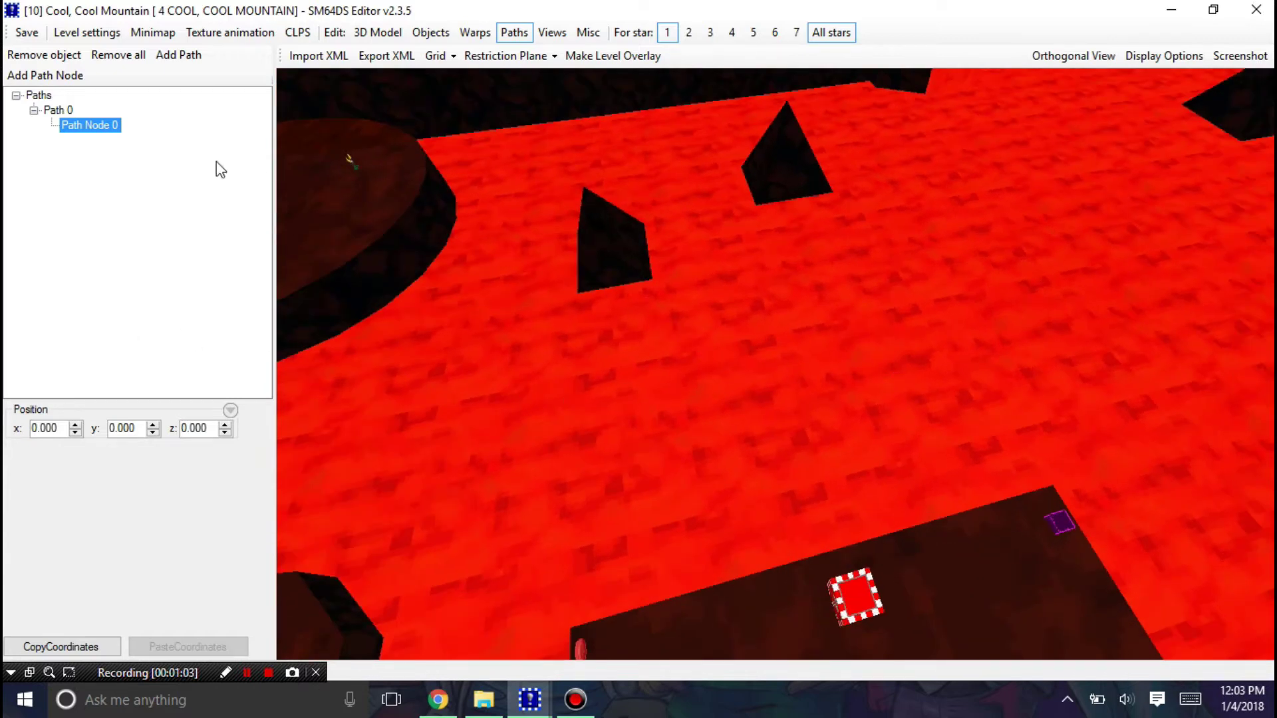
{"action": "double_click", "coordinate": [96, 133]}
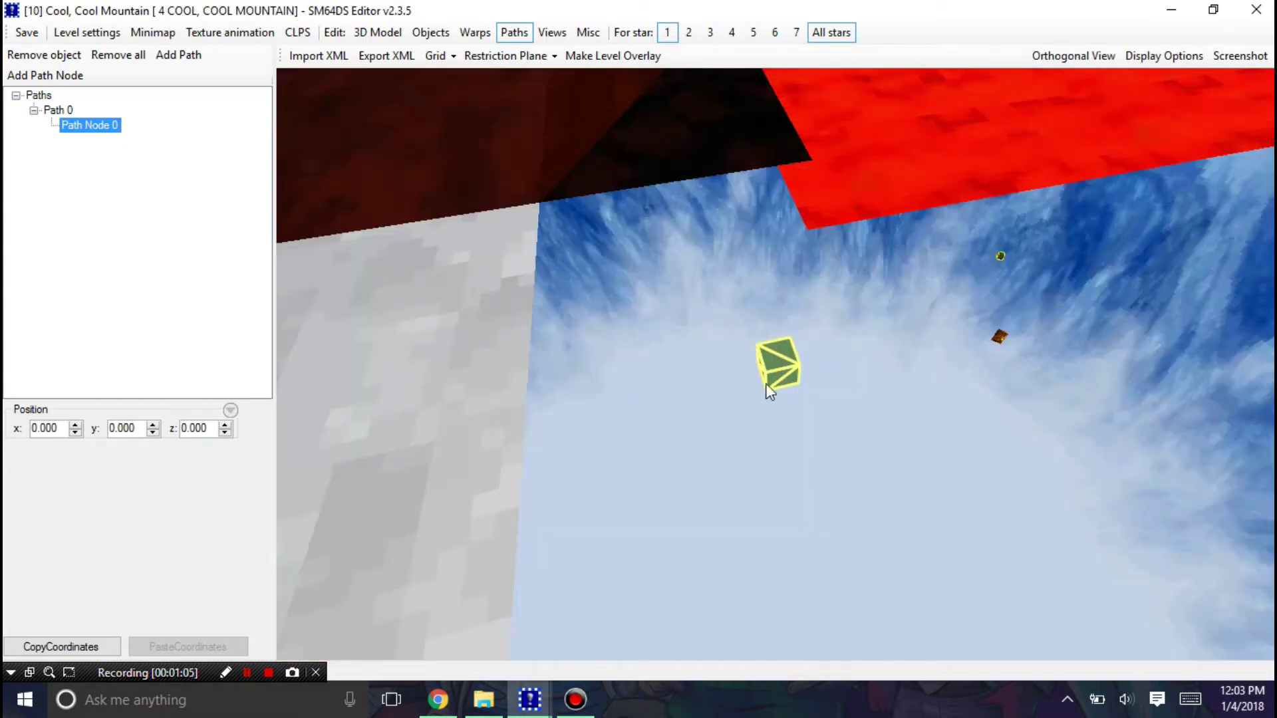
{"action": "right_click_drag", "start_coordinate": [887, 333], "coordinate": [991, 304]}
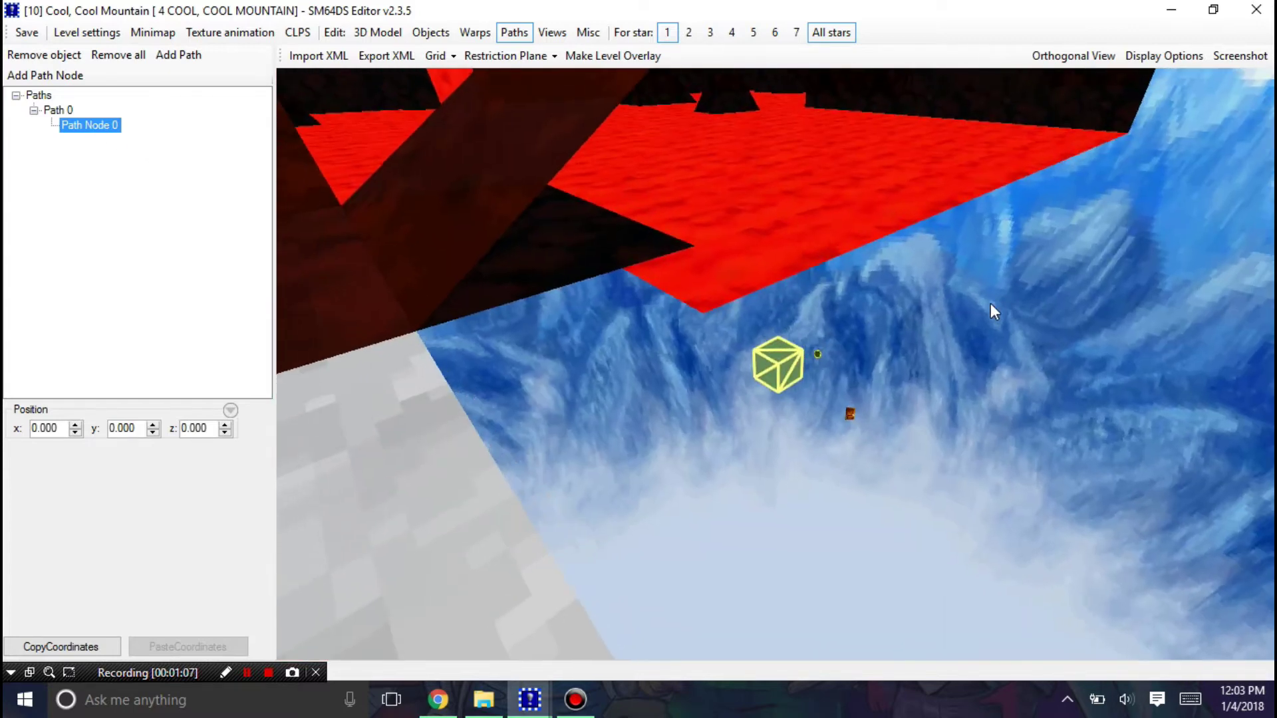
{"action": "left_click_drag", "start_coordinate": [786, 376], "coordinate": [773, 109]}
{"action": "left_click_drag", "start_coordinate": [656, 200], "coordinate": [1123, 600]}
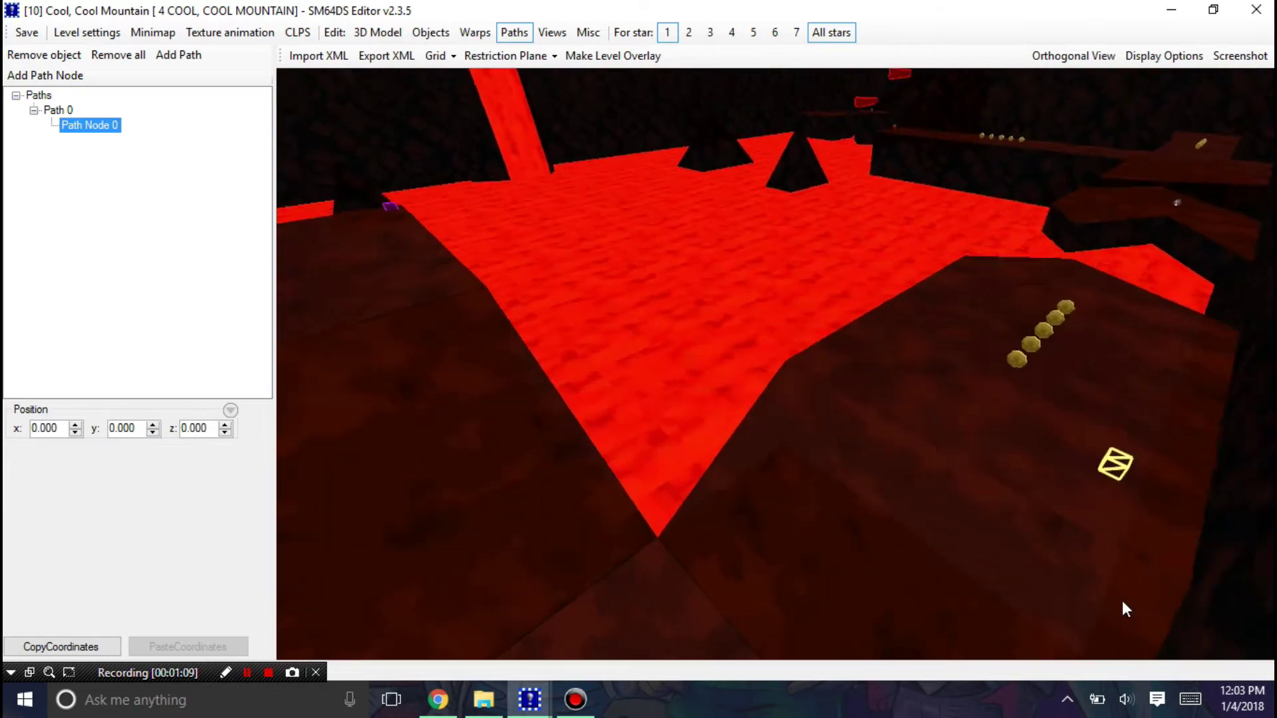
{"action": "right_click_drag", "start_coordinate": [1122, 600], "coordinate": [839, 372]}
{"action": "right_click_drag", "start_coordinate": [730, 485], "coordinate": [819, 318]}
{"action": "right_click_drag", "start_coordinate": [751, 410], "coordinate": [756, 492]}
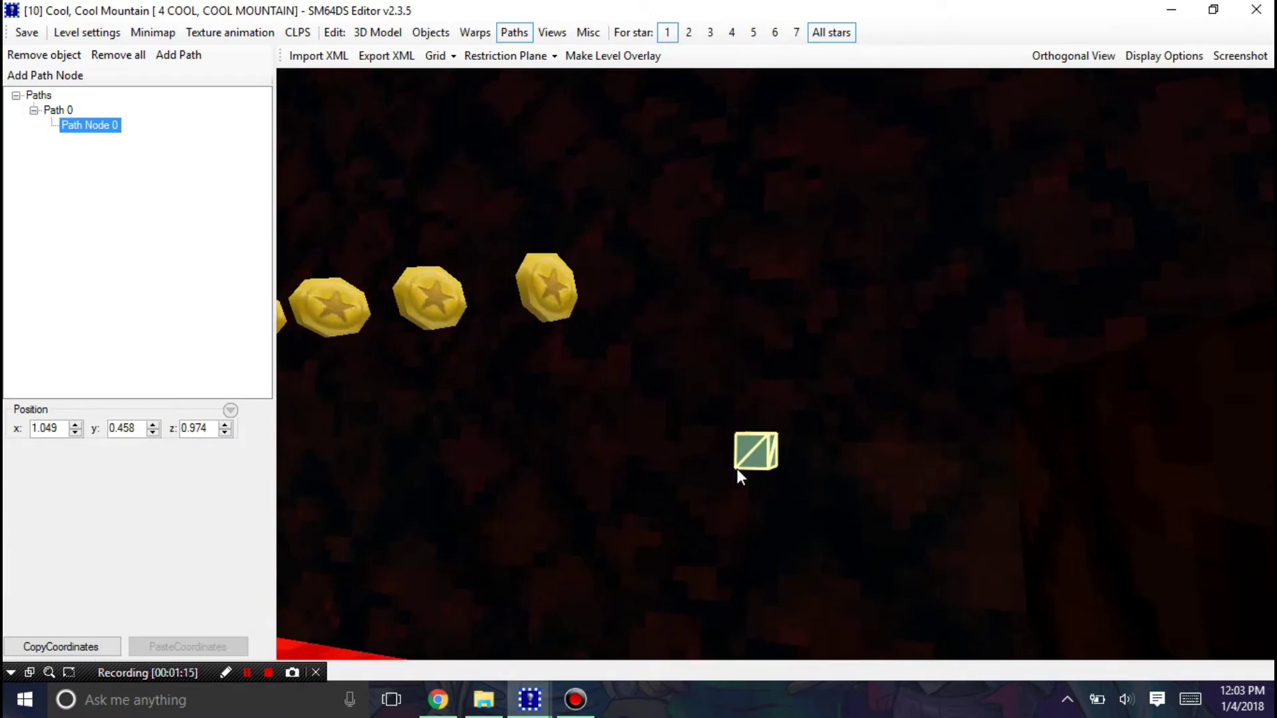
{"action": "left_click_drag", "start_coordinate": [738, 468], "coordinate": [263, 502]}
{"action": "scroll", "coordinate": [526, 474], "scroll_direction": "down", "scroll_amount": 1}
{"action": "right_click_drag", "start_coordinate": [530, 484], "coordinate": [470, 530]}
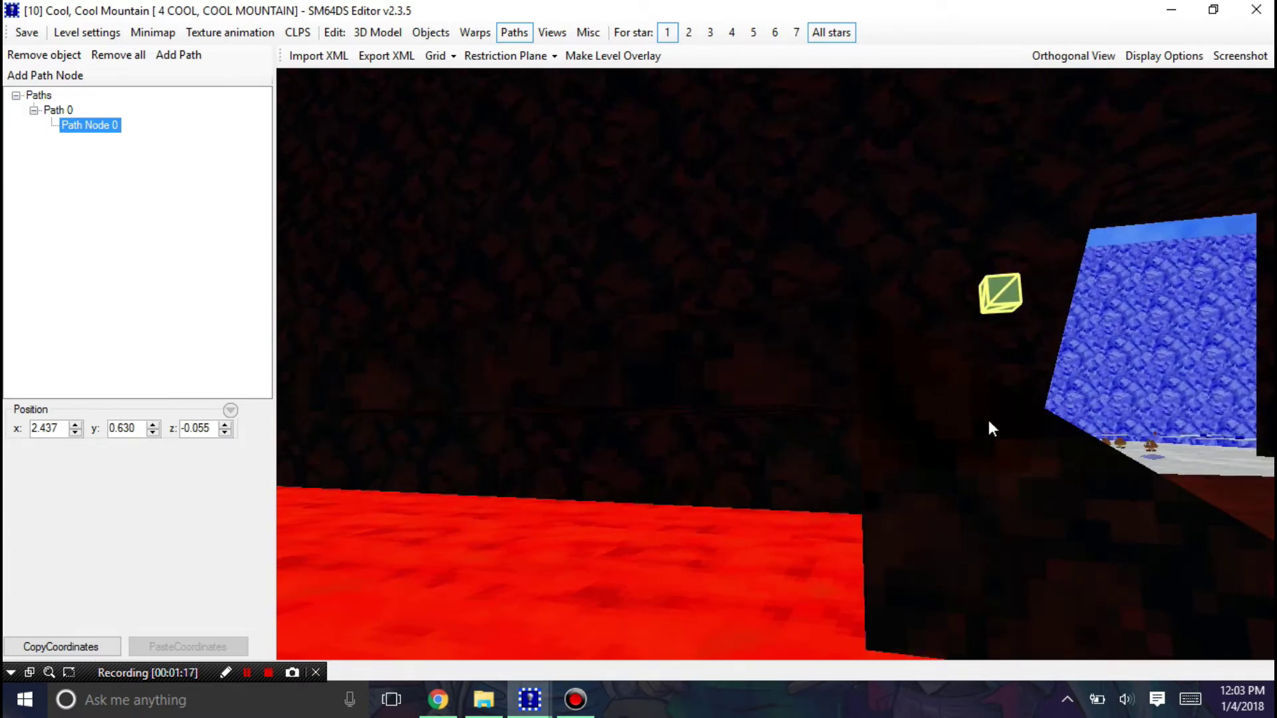
- Move the path node over the lava beside the ? block's platform, at about x 7.051, y 1.135, z -1.145
{"action": "right_click_drag", "start_coordinate": [989, 423], "coordinate": [775, 544]}
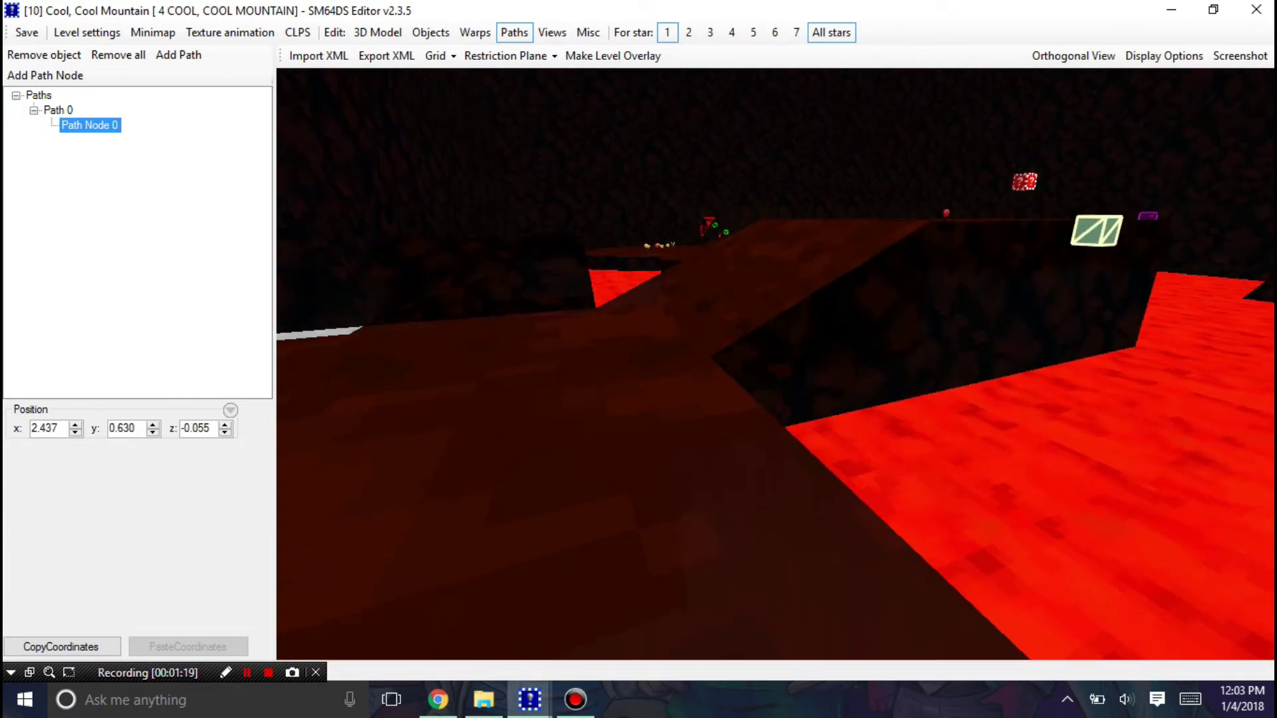
{"action": "left_click_drag", "start_coordinate": [1095, 230], "coordinate": [1263, 214]}
{"action": "left_click_drag", "start_coordinate": [931, 305], "coordinate": [685, 434]}
{"action": "scroll", "coordinate": [791, 310], "scroll_direction": "up", "scroll_amount": 4}
{"action": "scroll", "coordinate": [791, 309], "scroll_direction": "down", "scroll_amount": 5}
{"action": "right_click_drag", "start_coordinate": [784, 379], "coordinate": [752, 492]}
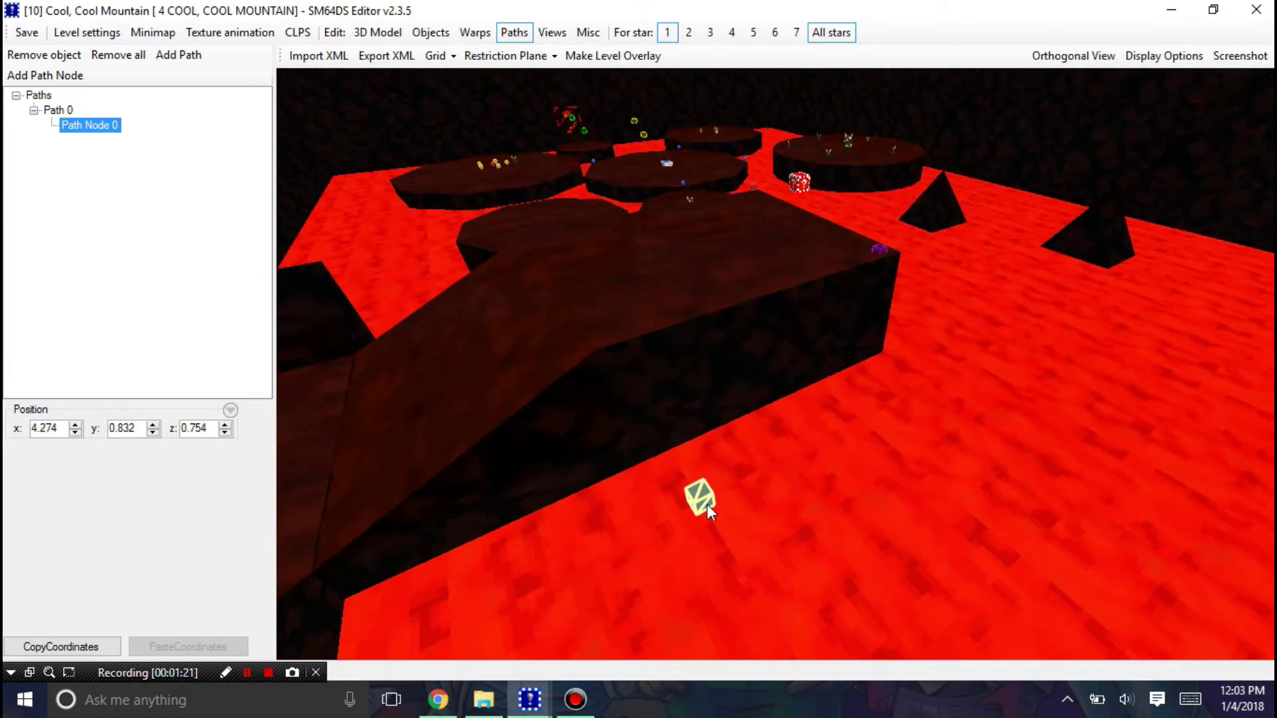
{"action": "left_click_drag", "start_coordinate": [986, 205], "coordinate": [587, 548]}
{"action": "scroll", "coordinate": [671, 486], "scroll_direction": "up", "scroll_amount": 5}
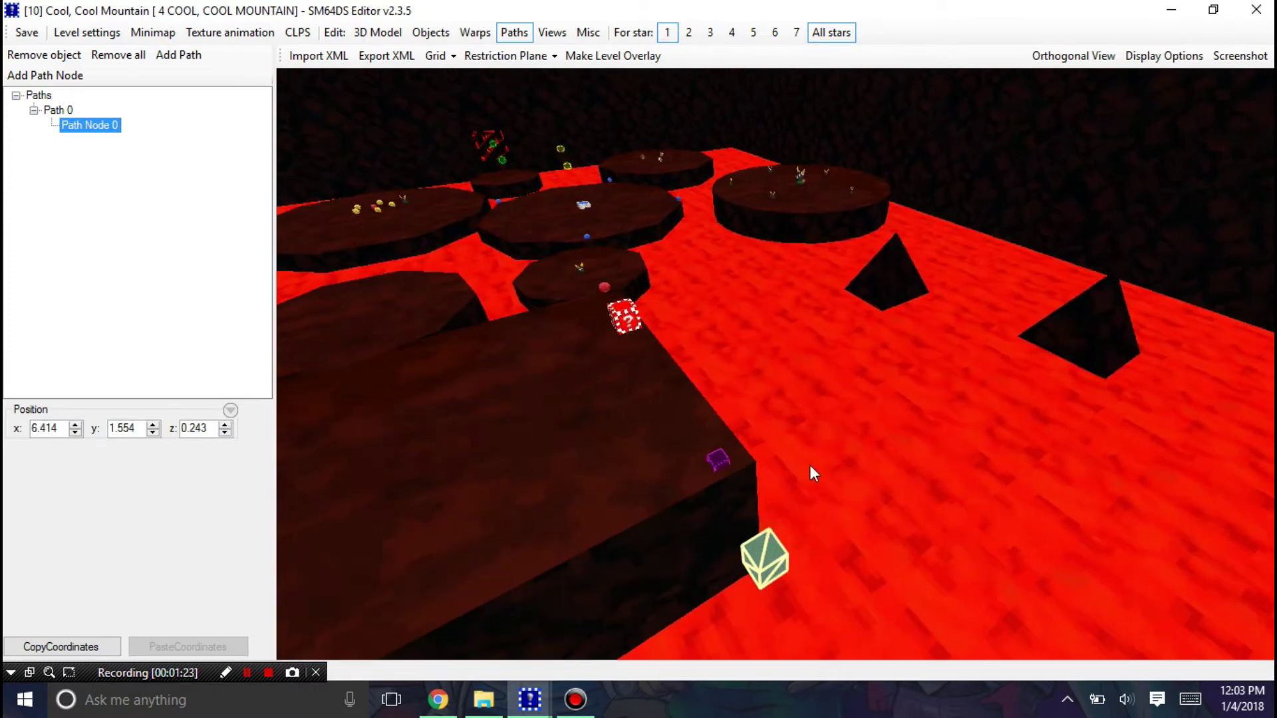
{"action": "left_click_drag", "start_coordinate": [764, 565], "coordinate": [741, 337]}
{"action": "scroll", "coordinate": [791, 359], "scroll_direction": "up", "scroll_amount": 4}
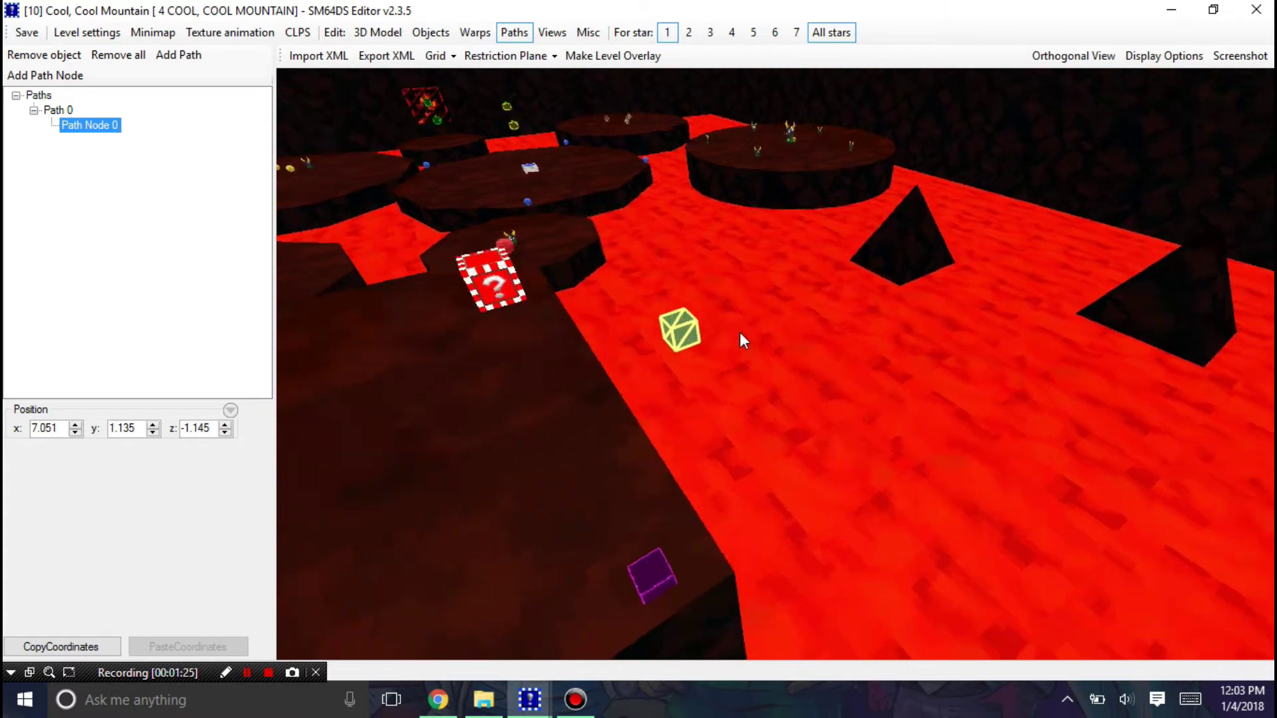
{"action": "right_click_drag", "start_coordinate": [739, 336], "coordinate": [689, 303]}
- Search the objects for "moving" and place a Path-controlled Lift over the lava near the path node
{"action": "left_click", "coordinate": [430, 32]}
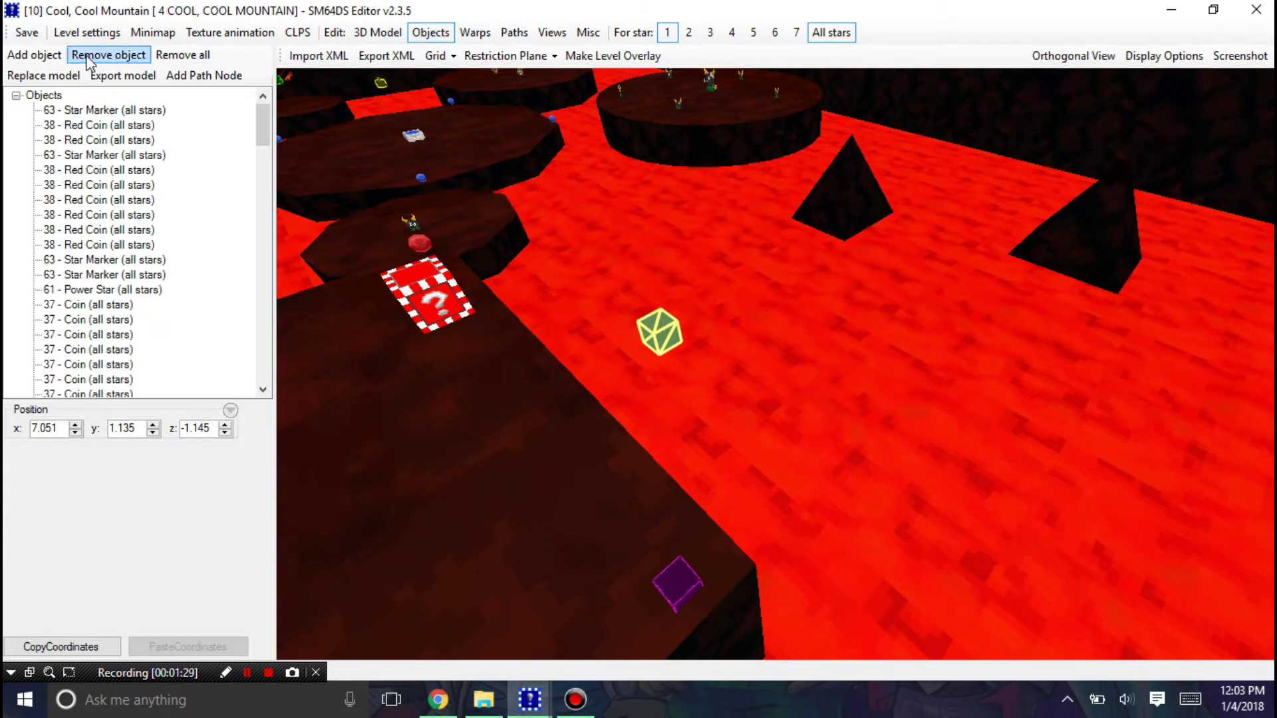
{"action": "left_click", "coordinate": [33, 55]}
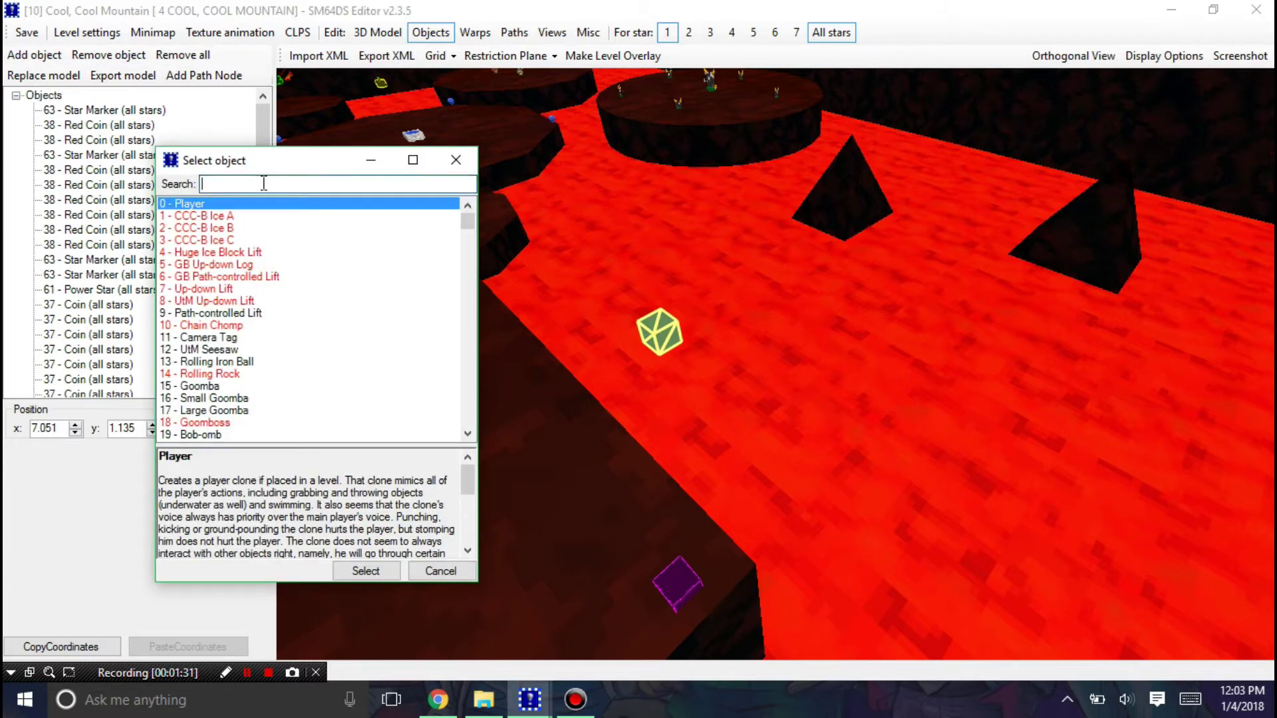
{"action": "type", "text": "moving"}
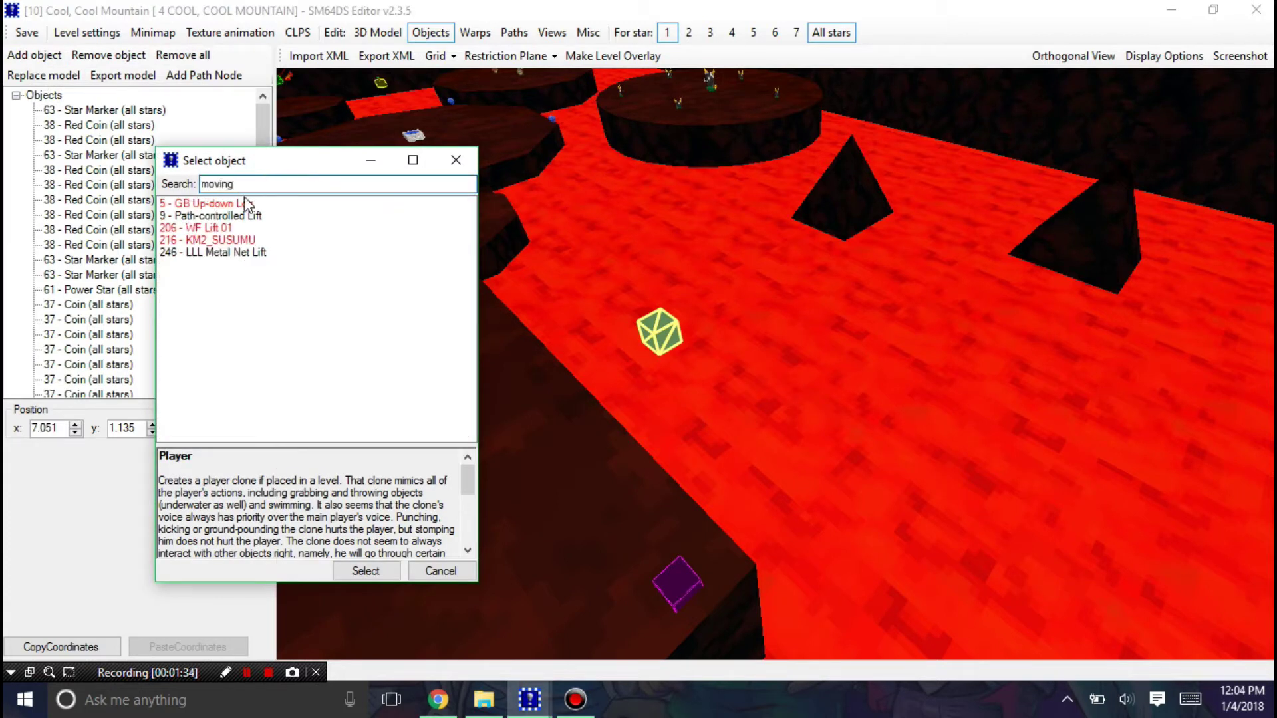
{"action": "left_click", "coordinate": [231, 217]}
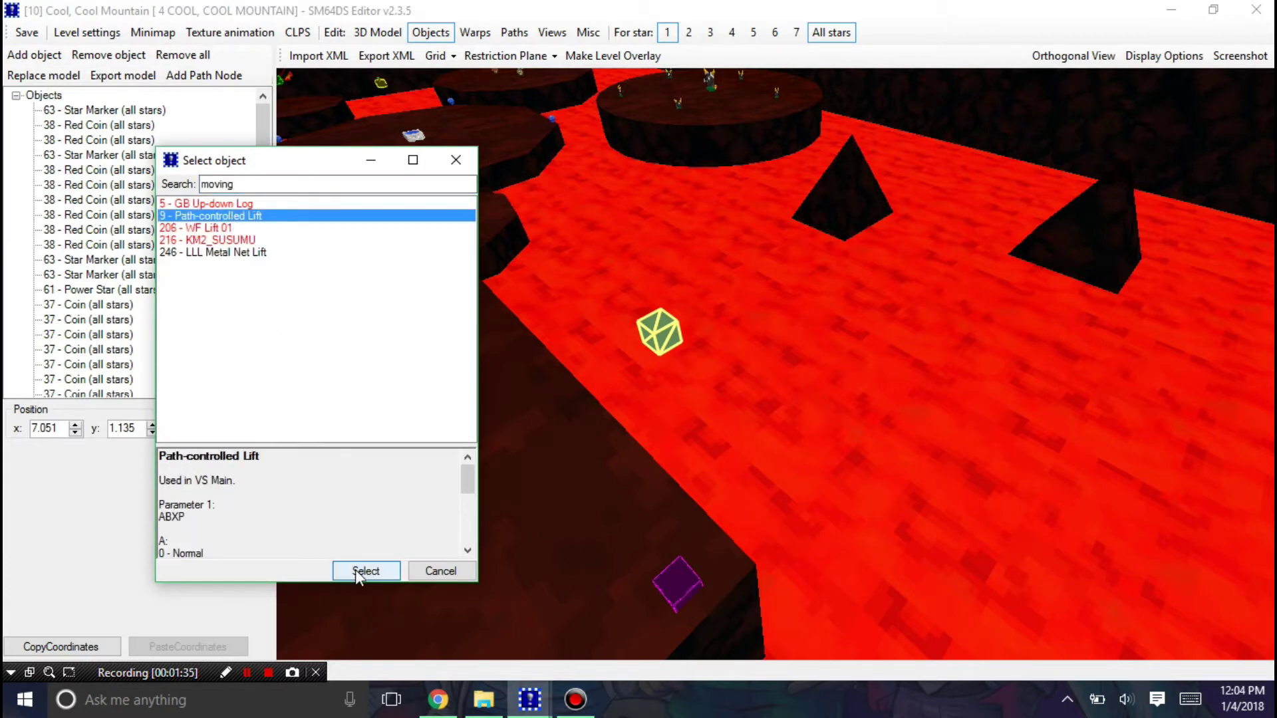
{"action": "left_click", "coordinate": [236, 253]}
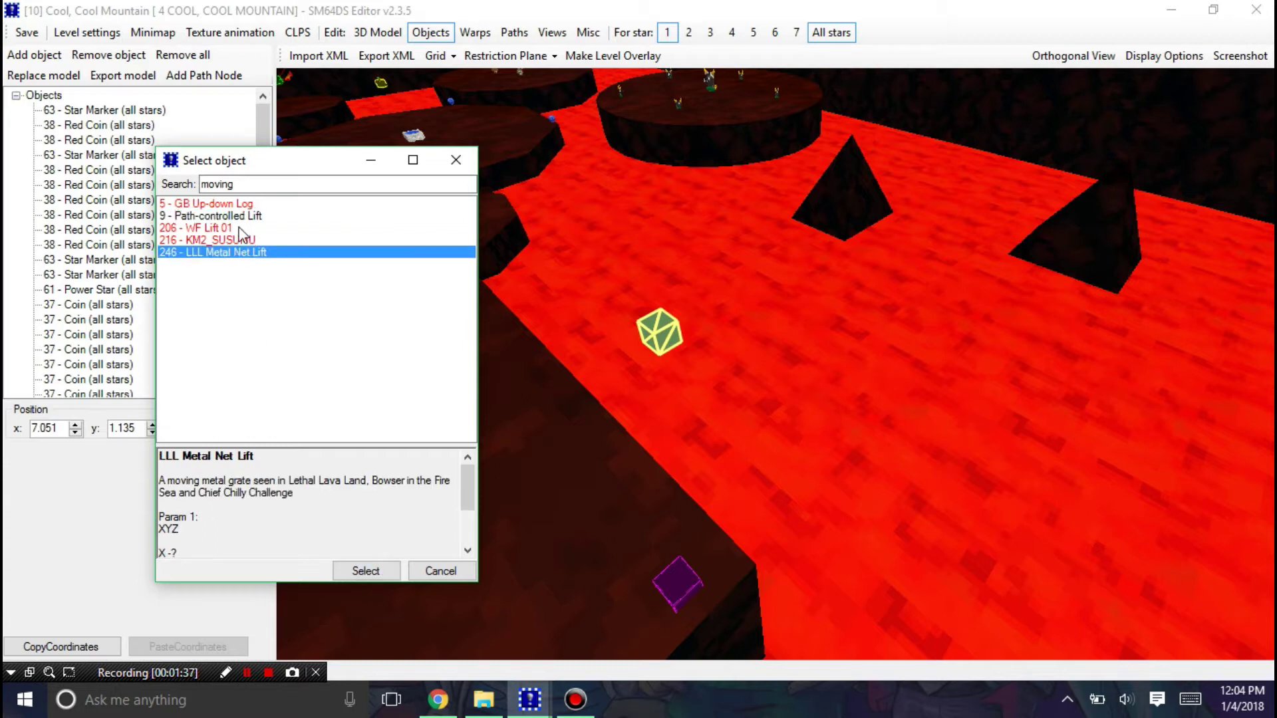
{"action": "left_click", "coordinate": [242, 217]}
{"action": "left_click", "coordinate": [393, 571]}
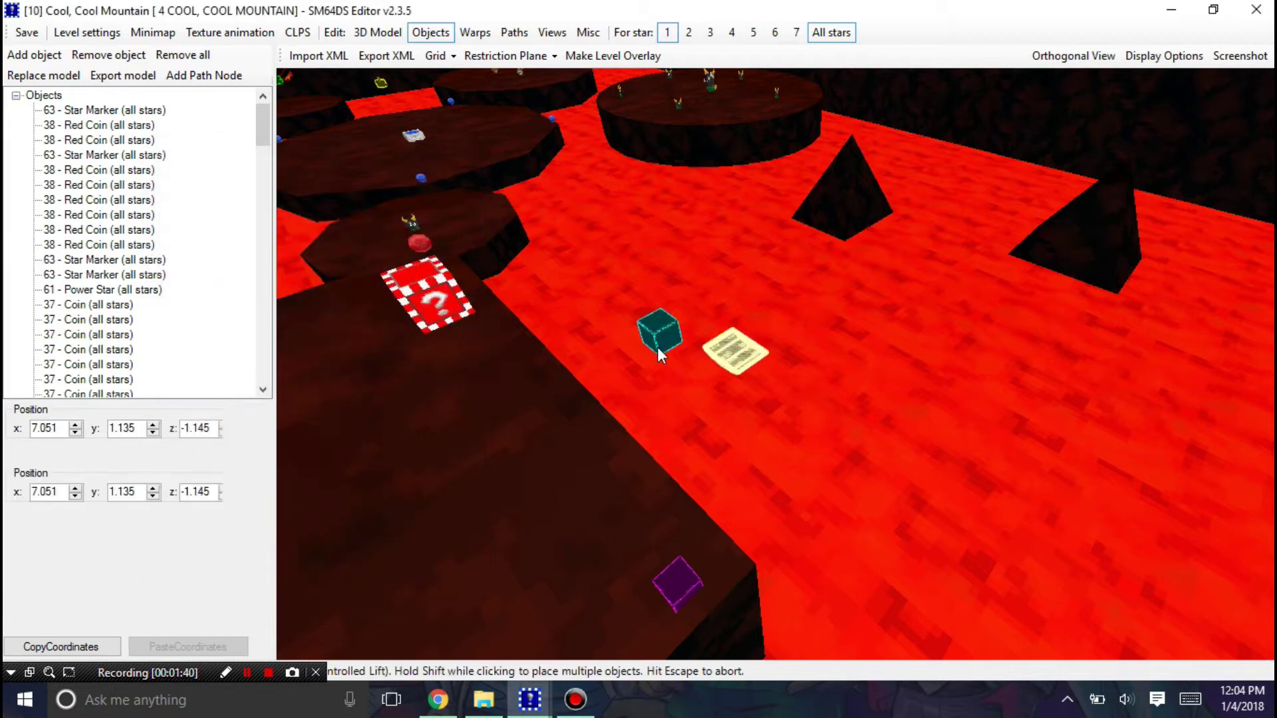
{"action": "left_click", "coordinate": [600, 325]}
- Reposition the path-controlled lift over the lava so it lines up with the ? block on the neighbouring platform
{"action": "scroll", "coordinate": [600, 324], "scroll_direction": "down", "scroll_amount": 5}
{"action": "left_click", "coordinate": [760, 264]}
{"action": "right_click_drag", "start_coordinate": [760, 264], "coordinate": [704, 458]}
{"action": "left_click_drag", "start_coordinate": [704, 458], "coordinate": [793, 413]}
{"action": "scroll", "coordinate": [792, 412], "scroll_direction": "up", "scroll_amount": 5}
{"action": "right_click_drag", "start_coordinate": [783, 423], "coordinate": [795, 421]}
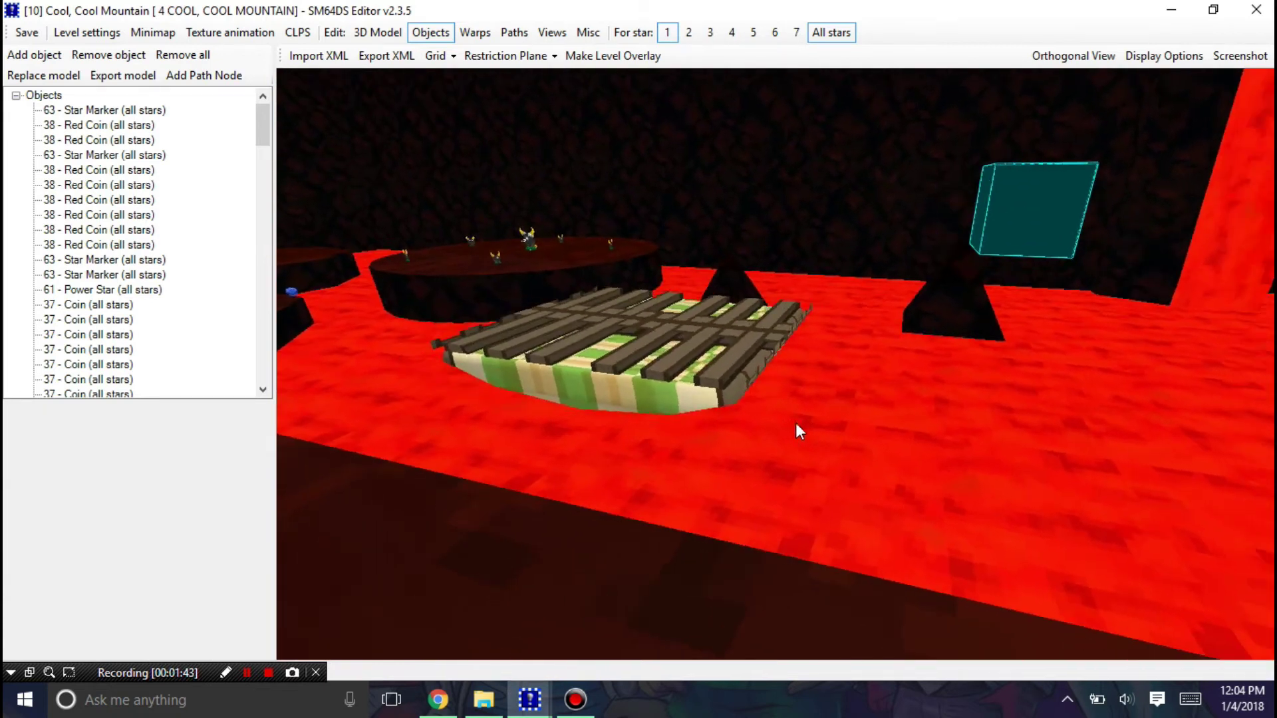
{"action": "left_click_drag", "start_coordinate": [796, 424], "coordinate": [904, 379]}
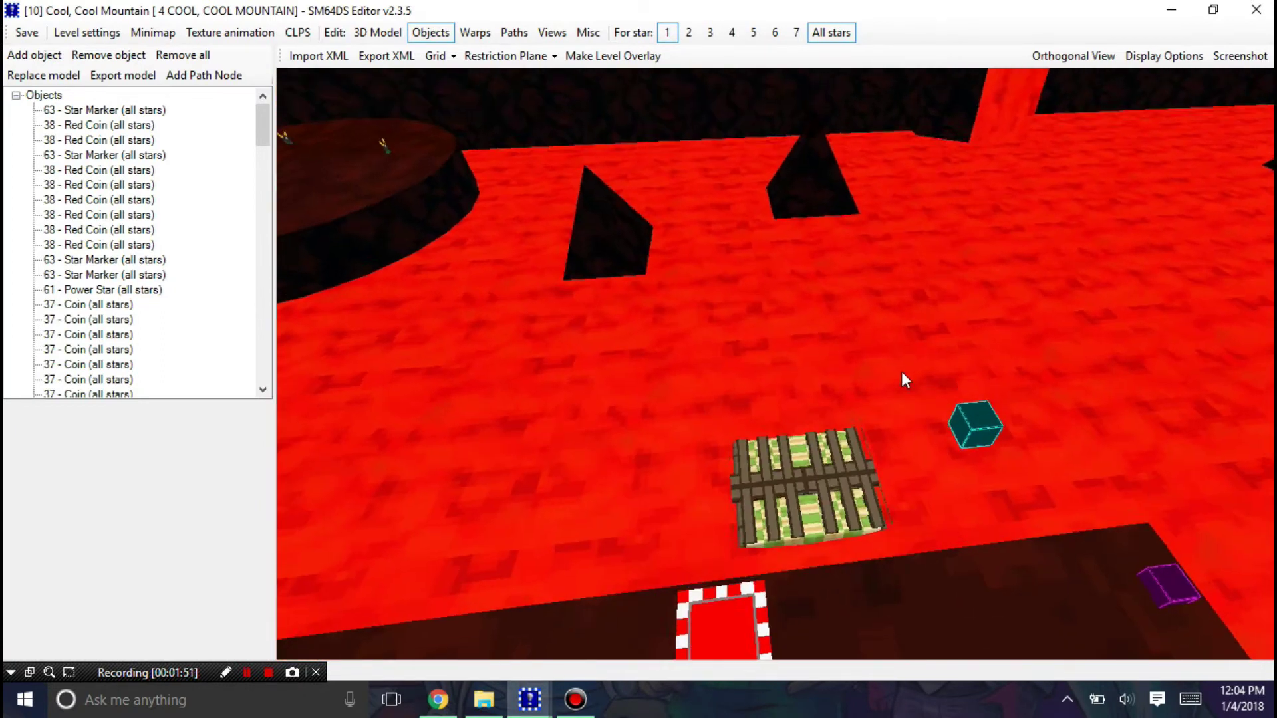
{"action": "right_click_drag", "start_coordinate": [902, 373], "coordinate": [896, 306]}
{"action": "left_click_drag", "start_coordinate": [812, 461], "coordinate": [744, 432]}
{"action": "left_click", "coordinate": [814, 338]}
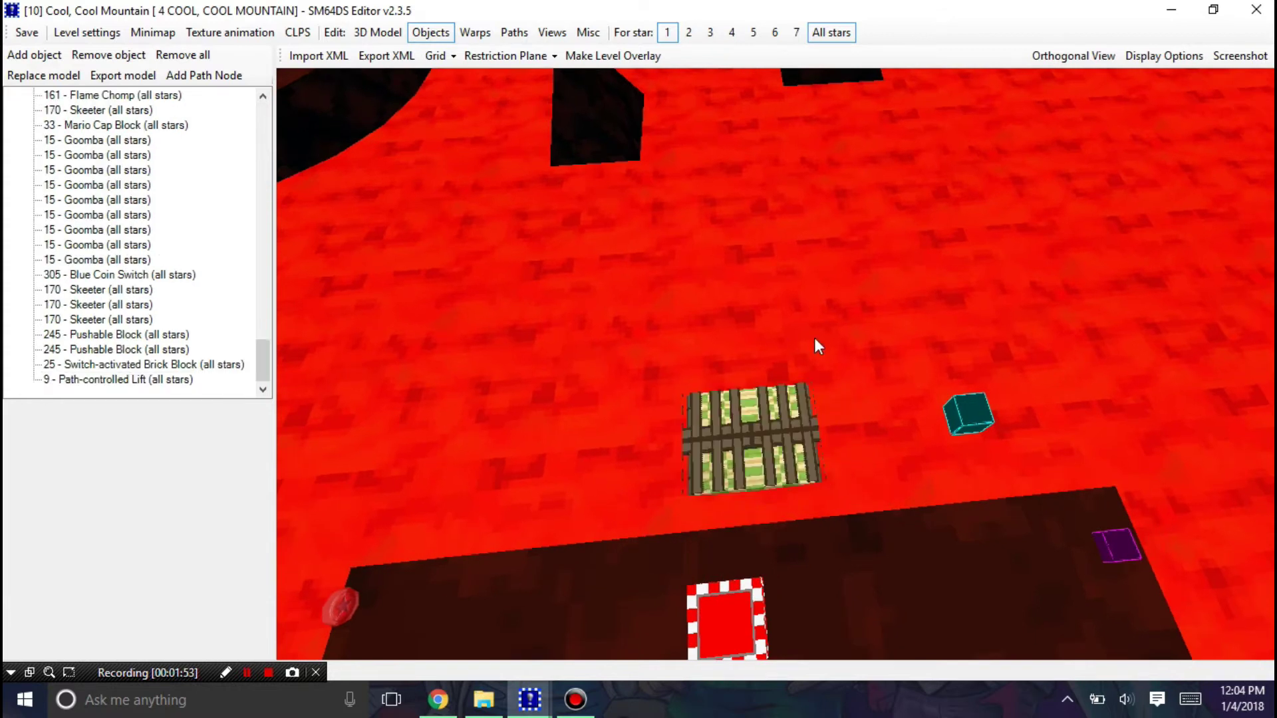
{"action": "left_click_drag", "start_coordinate": [818, 346], "coordinate": [890, 357]}
{"action": "left_click_drag", "start_coordinate": [763, 447], "coordinate": [726, 439]}
{"action": "left_click", "coordinate": [808, 403]}
{"action": "scroll", "coordinate": [808, 403], "scroll_direction": "down", "scroll_amount": 2}
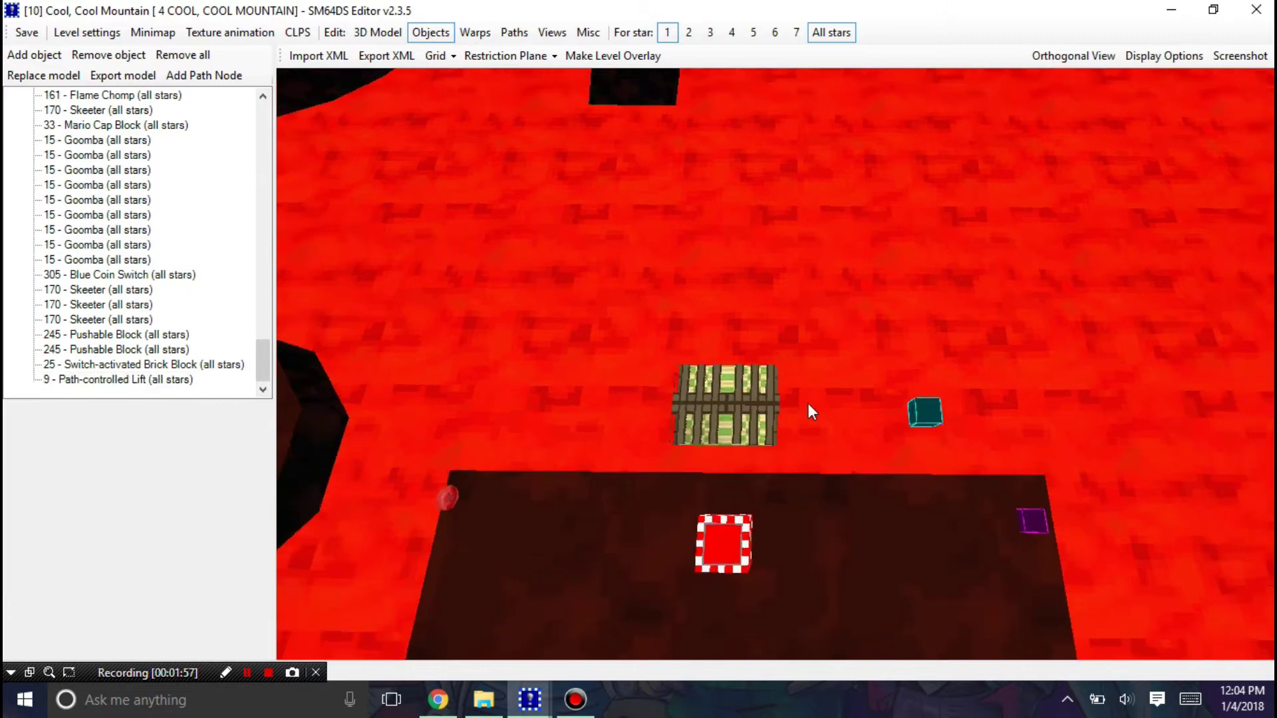
- Set the path-controlled lift's z position to -1.798, copied from the ? block on the platform
{"action": "left_click_drag", "start_coordinate": [808, 403], "coordinate": [802, 347]}
{"action": "left_click", "coordinate": [795, 348]}
{"action": "left_click_drag", "start_coordinate": [844, 278], "coordinate": [774, 337]}
{"action": "left_click", "coordinate": [774, 337]}
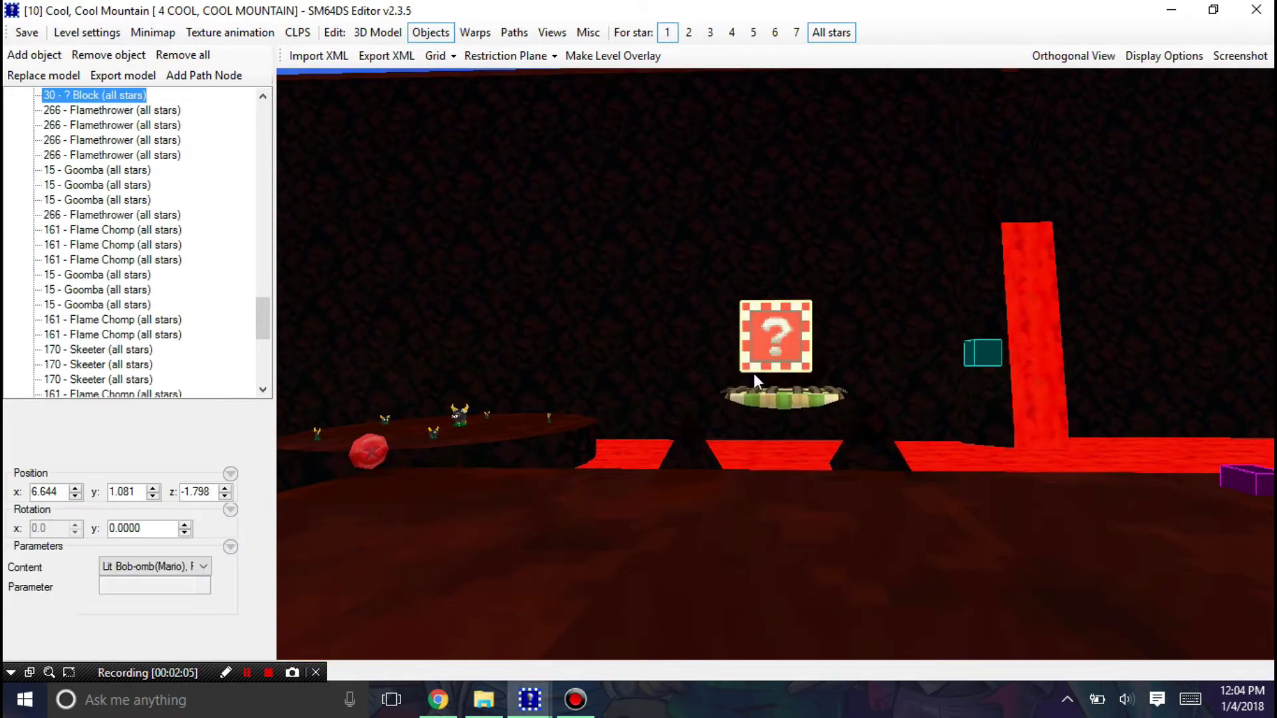
{"action": "left_click_drag", "start_coordinate": [754, 379], "coordinate": [765, 433]}
{"action": "left_click", "coordinate": [763, 401]}
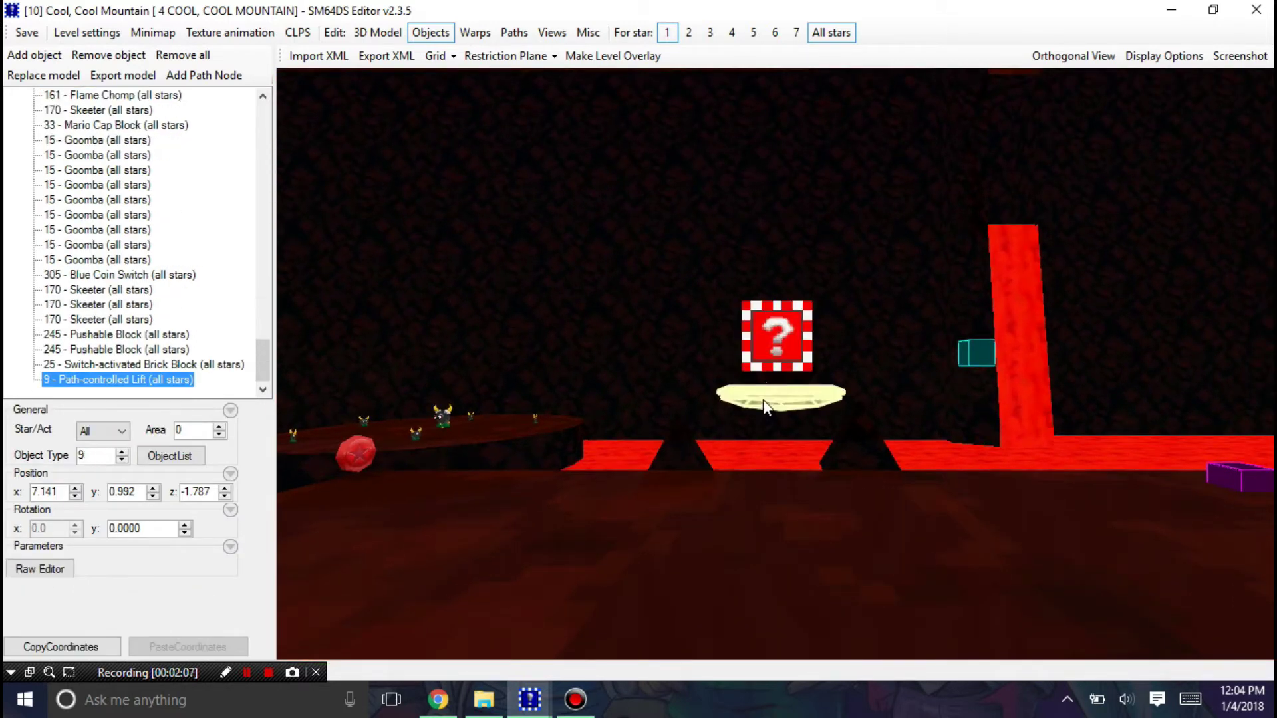
{"action": "left_click", "coordinate": [773, 349]}
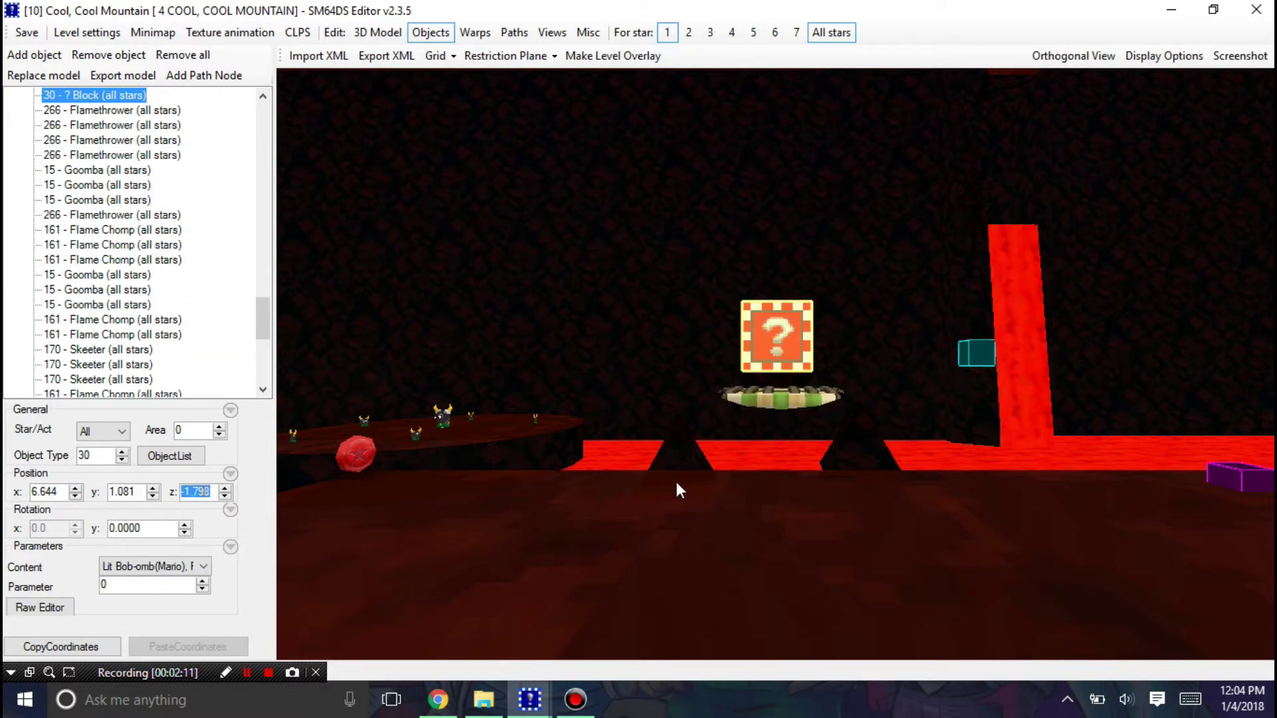
{"action": "left_click", "coordinate": [739, 402]}
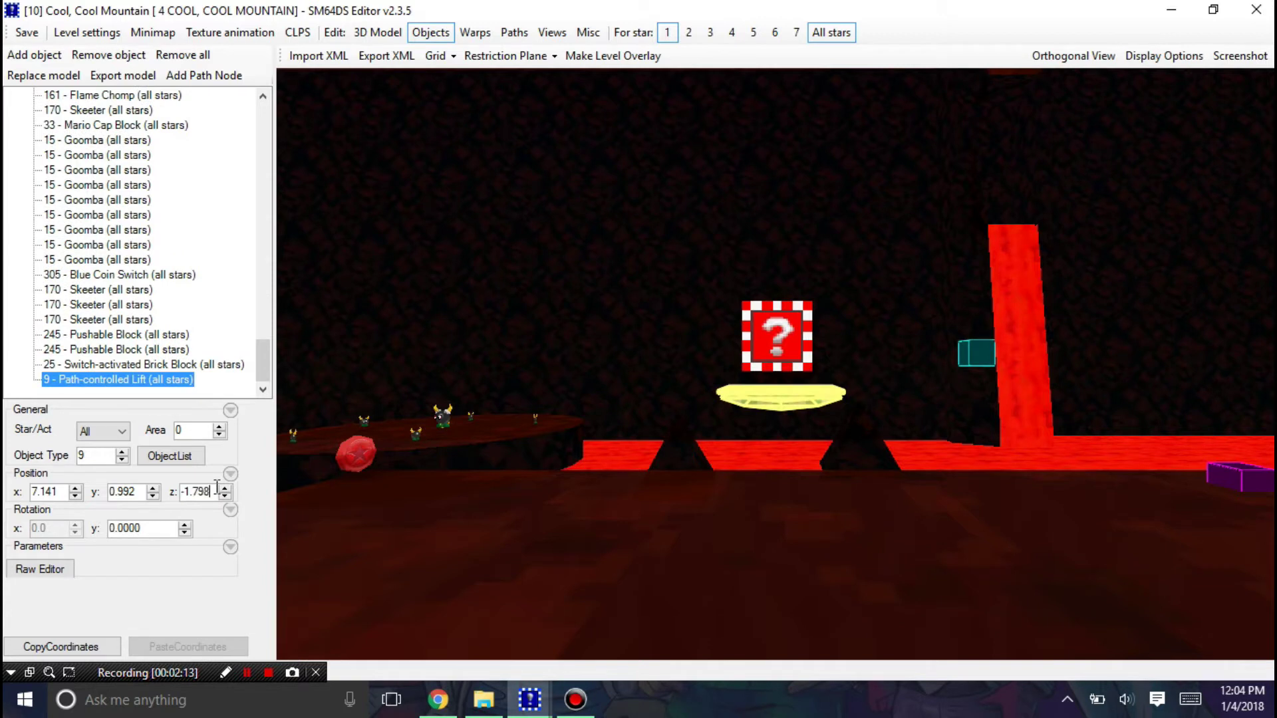
- Copy the path-controlled lift's coordinates to the path node, placing it at x 7.141, y 0.992, z -1.798
{"action": "left_click", "coordinate": [979, 342]}
{"action": "right_click_drag", "start_coordinate": [936, 487], "coordinate": [959, 215]}
{"action": "left_click_drag", "start_coordinate": [750, 284], "coordinate": [709, 372]}
{"action": "left_click", "coordinate": [709, 374]}
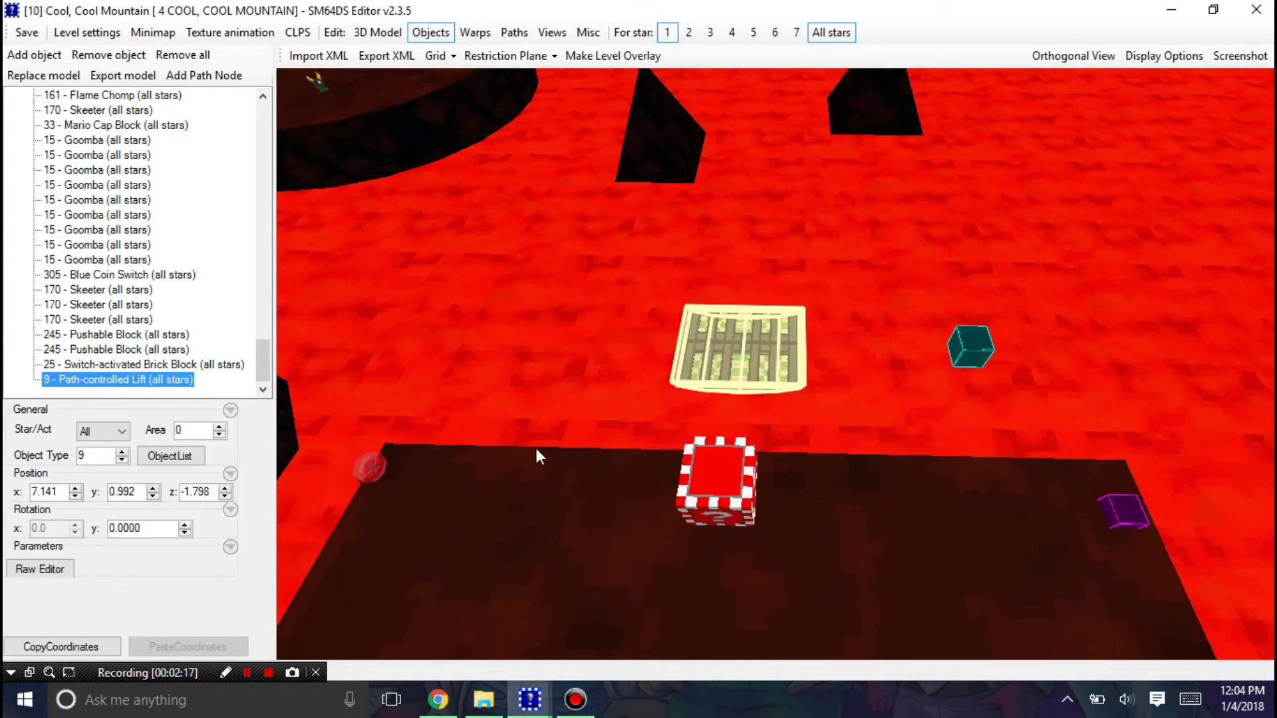
{"action": "left_click", "coordinate": [975, 350]}
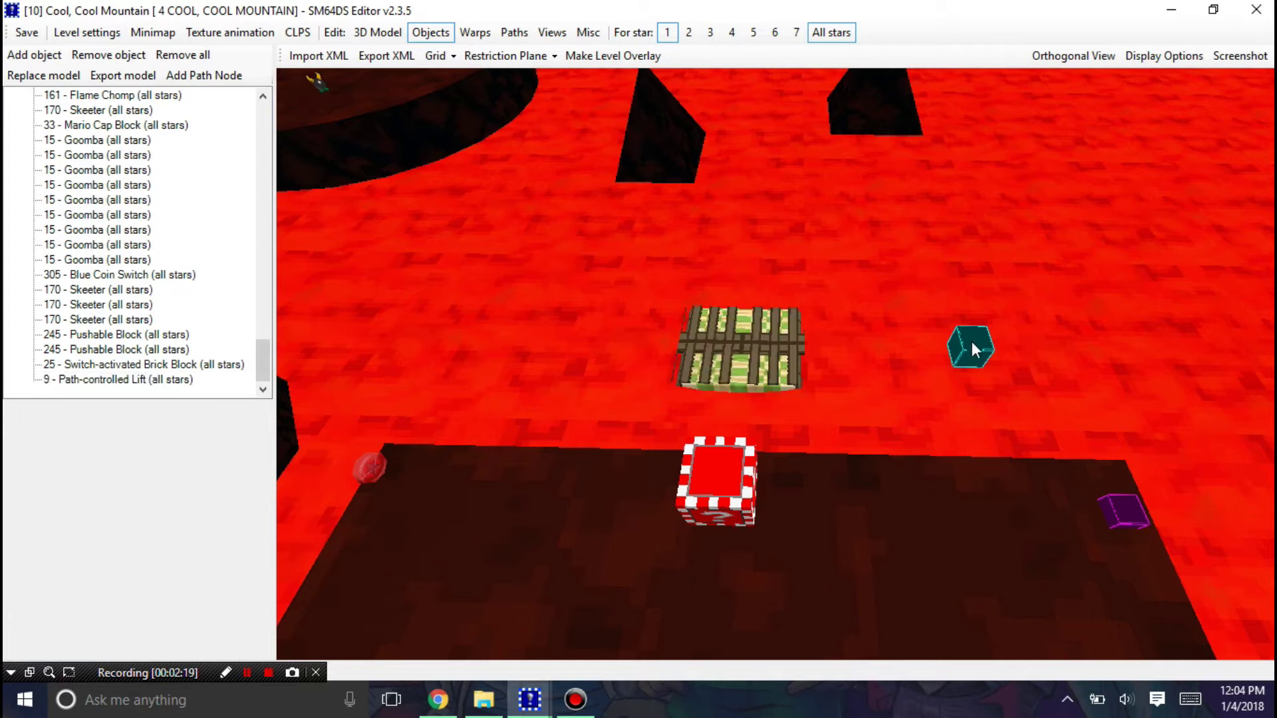
{"action": "left_click", "coordinate": [514, 32]}
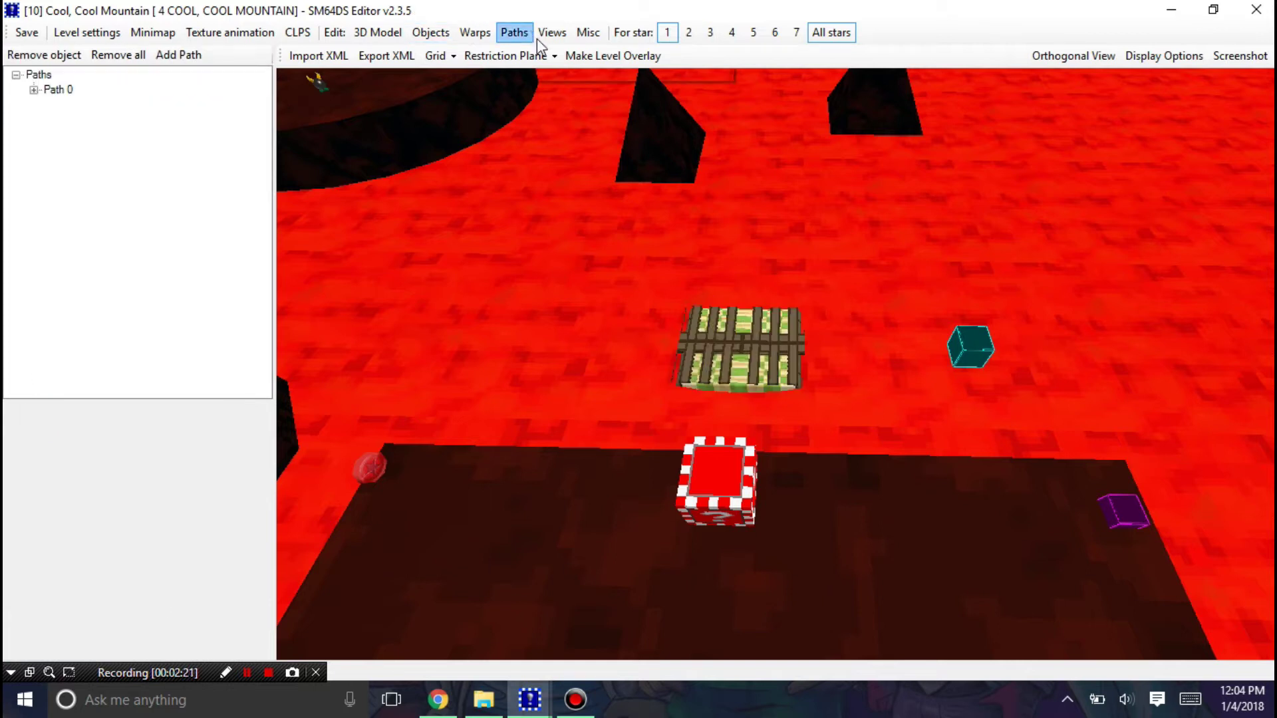
{"action": "left_click", "coordinate": [972, 346]}
{"action": "left_click", "coordinate": [170, 647]}
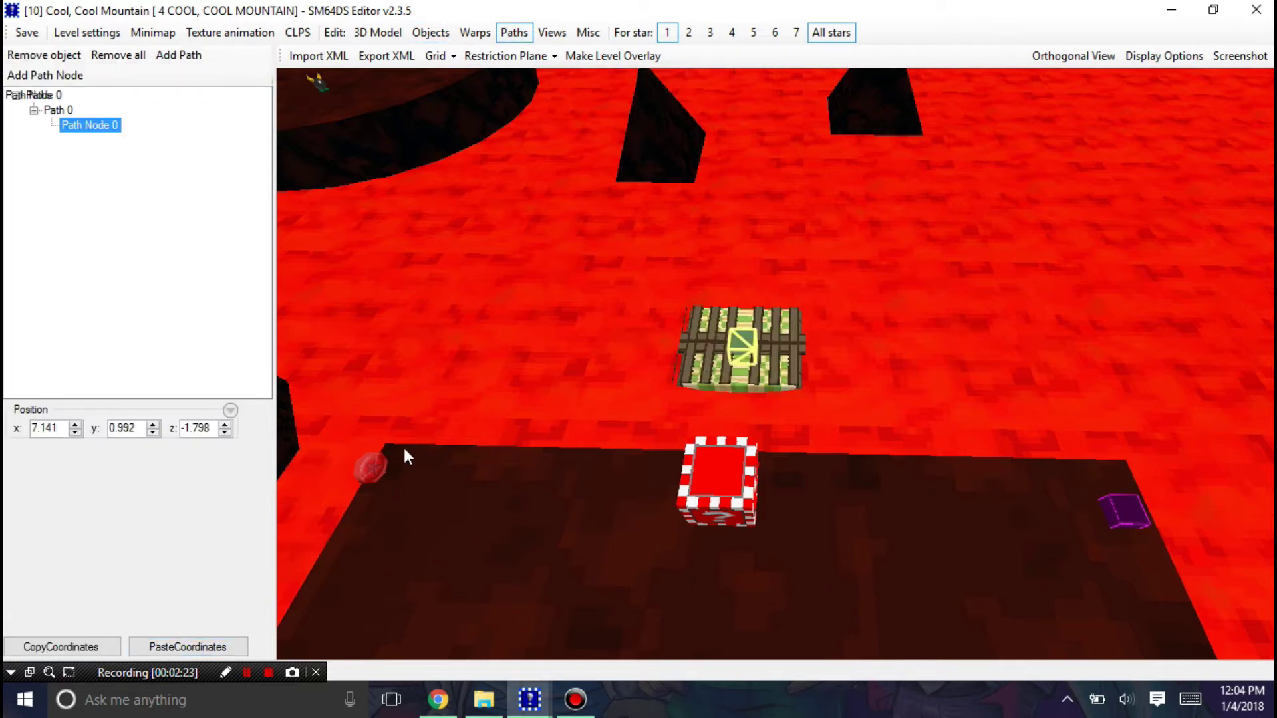
- Examine the path node's placement on the path-controlled lift from several angles
{"action": "right_click_drag", "start_coordinate": [404, 448], "coordinate": [452, 373]}
{"action": "scroll", "coordinate": [458, 370], "scroll_direction": "up", "scroll_amount": 6}
{"action": "left_click_drag", "start_coordinate": [419, 299], "coordinate": [424, 343]}
{"action": "scroll", "coordinate": [445, 389], "scroll_direction": "up", "scroll_amount": 2}
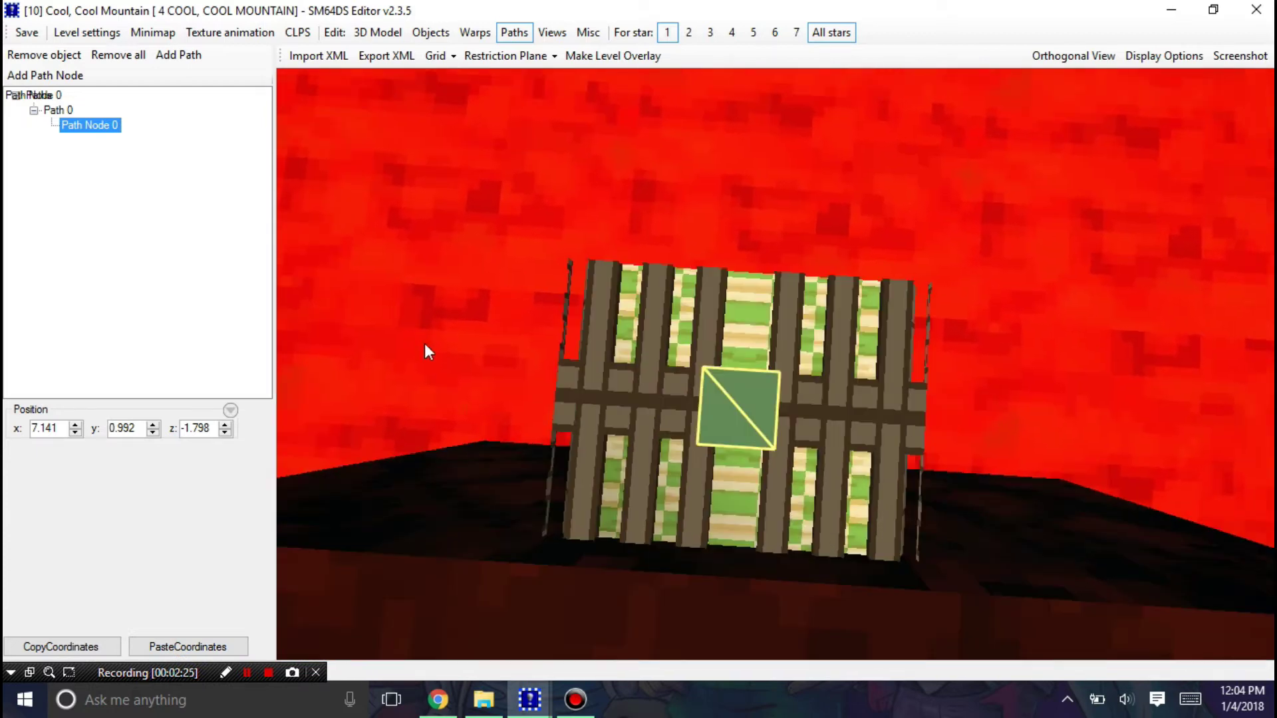
{"action": "scroll", "coordinate": [985, 457], "scroll_direction": "down", "scroll_amount": 4}
{"action": "right_click_drag", "start_coordinate": [952, 562], "coordinate": [222, 526]}
{"action": "left_click_drag", "start_coordinate": [221, 525], "coordinate": [693, 306]}
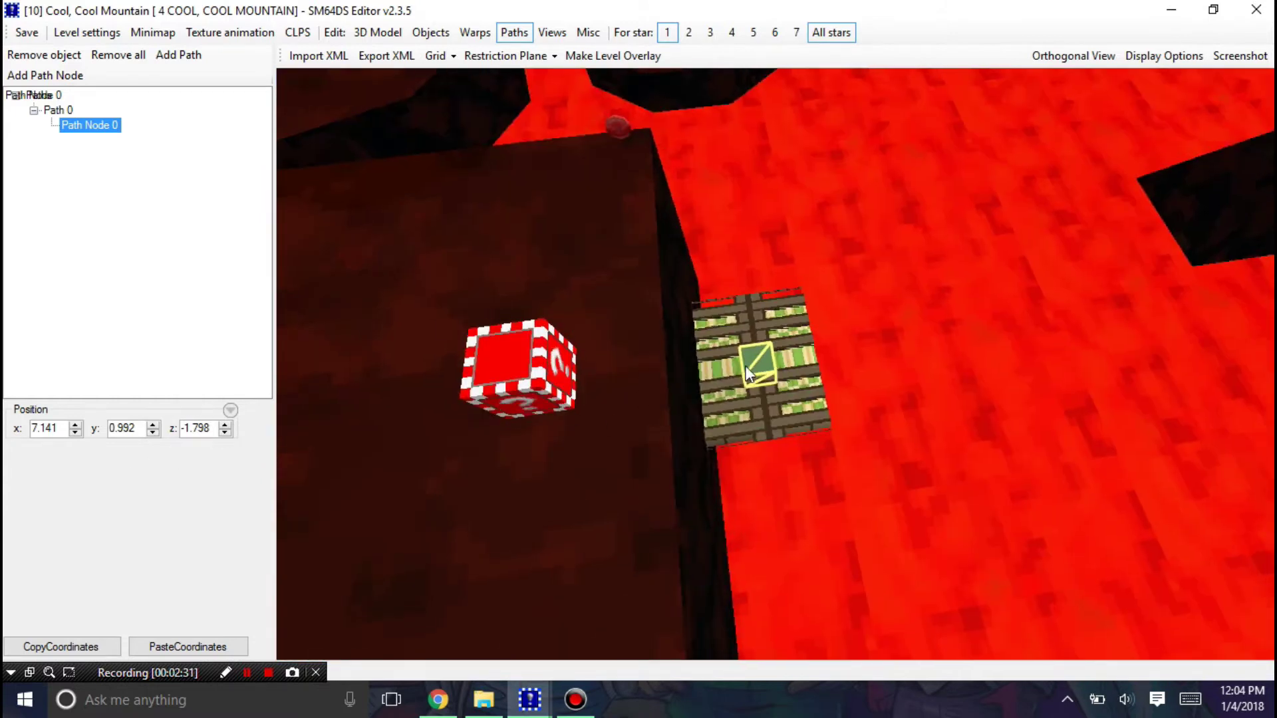
{"action": "left_click_drag", "start_coordinate": [951, 310], "coordinate": [788, 473]}
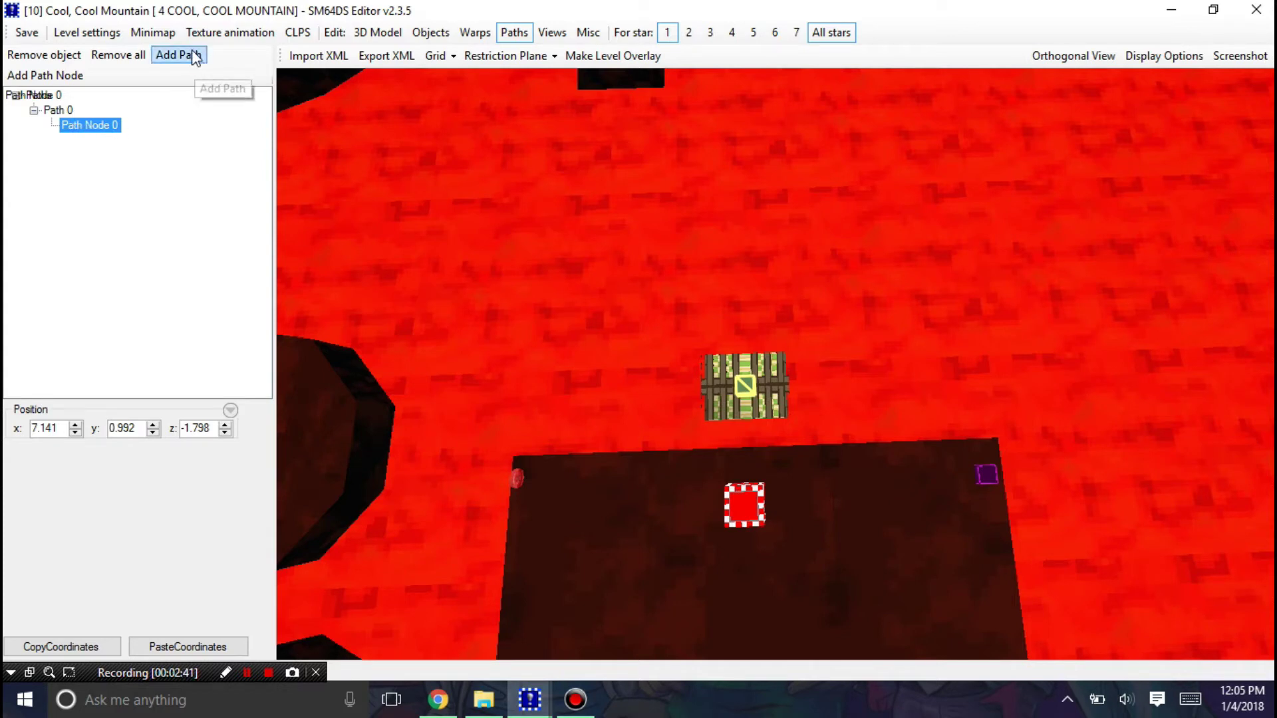
- Add a second node to Path 0 and raise its y position to 1.592 above the lift
{"action": "left_click", "coordinate": [53, 73]}
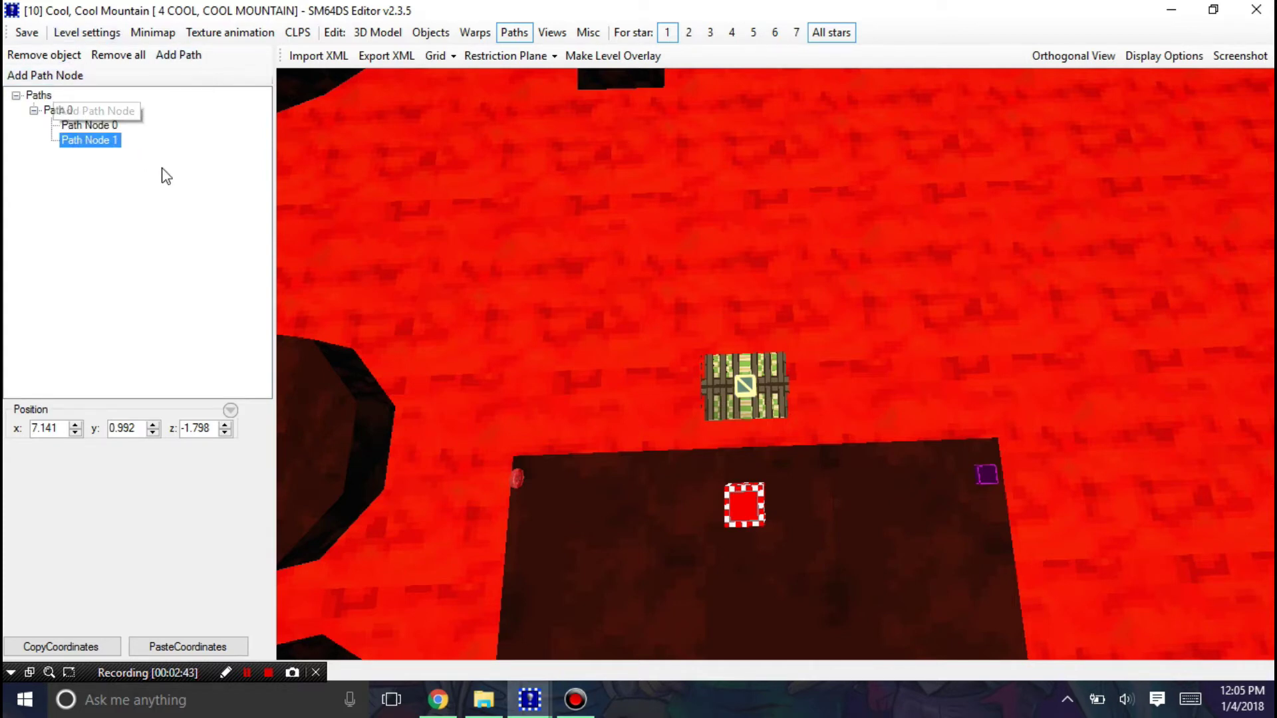
{"action": "scroll", "coordinate": [393, 307], "scroll_direction": "up", "scroll_amount": 8}
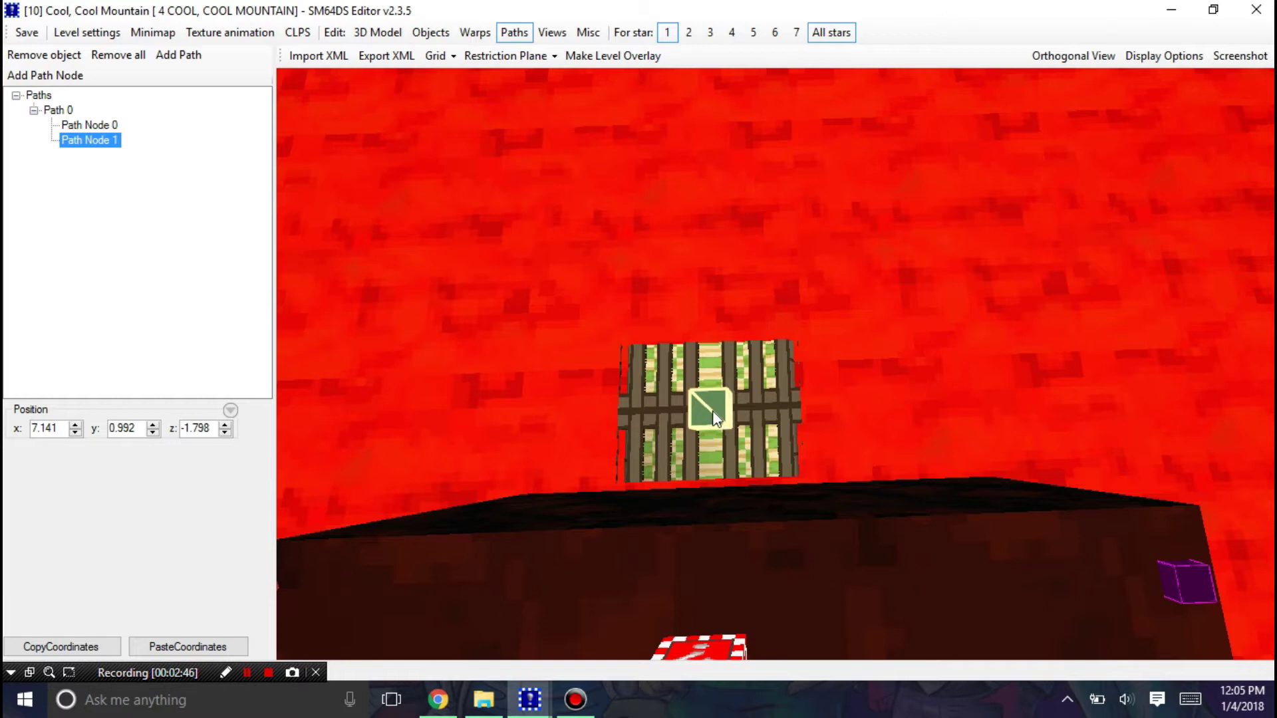
{"action": "mouse_move", "coordinate": [712, 410]}
{"action": "left_mouse_down"}
{"action": "mouse_move", "coordinate": [730, 432]}
{"action": "mouse_move", "coordinate": [700, 425]}
{"action": "left_mouse_up"}
{"action": "scroll", "coordinate": [143, 429], "scroll_direction": "up", "scroll_amount": 1}
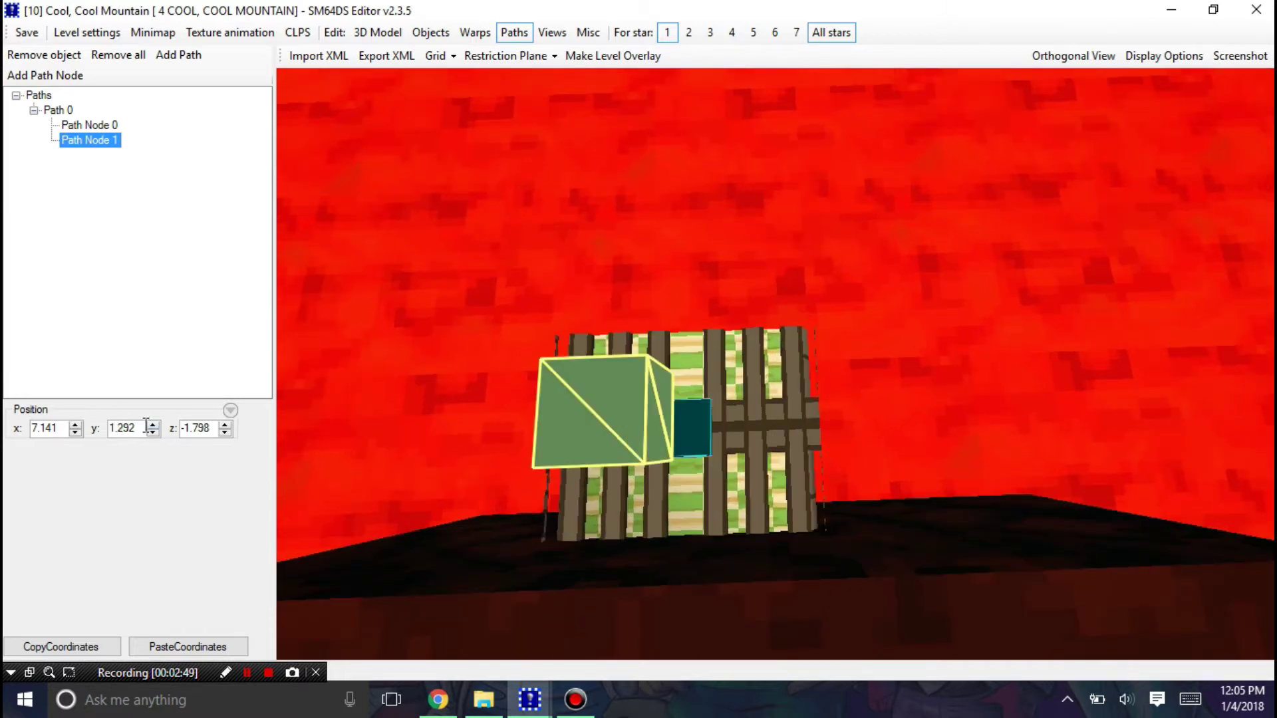
{"action": "scroll", "coordinate": [143, 429], "scroll_direction": "down", "scroll_amount": 1}
{"action": "scroll", "coordinate": [142, 429], "scroll_direction": "up", "scroll_amount": 1}
{"action": "scroll", "coordinate": [143, 428], "scroll_direction": "down", "scroll_amount": 1}
{"action": "scroll", "coordinate": [142, 429], "scroll_direction": "up", "scroll_amount": 1}
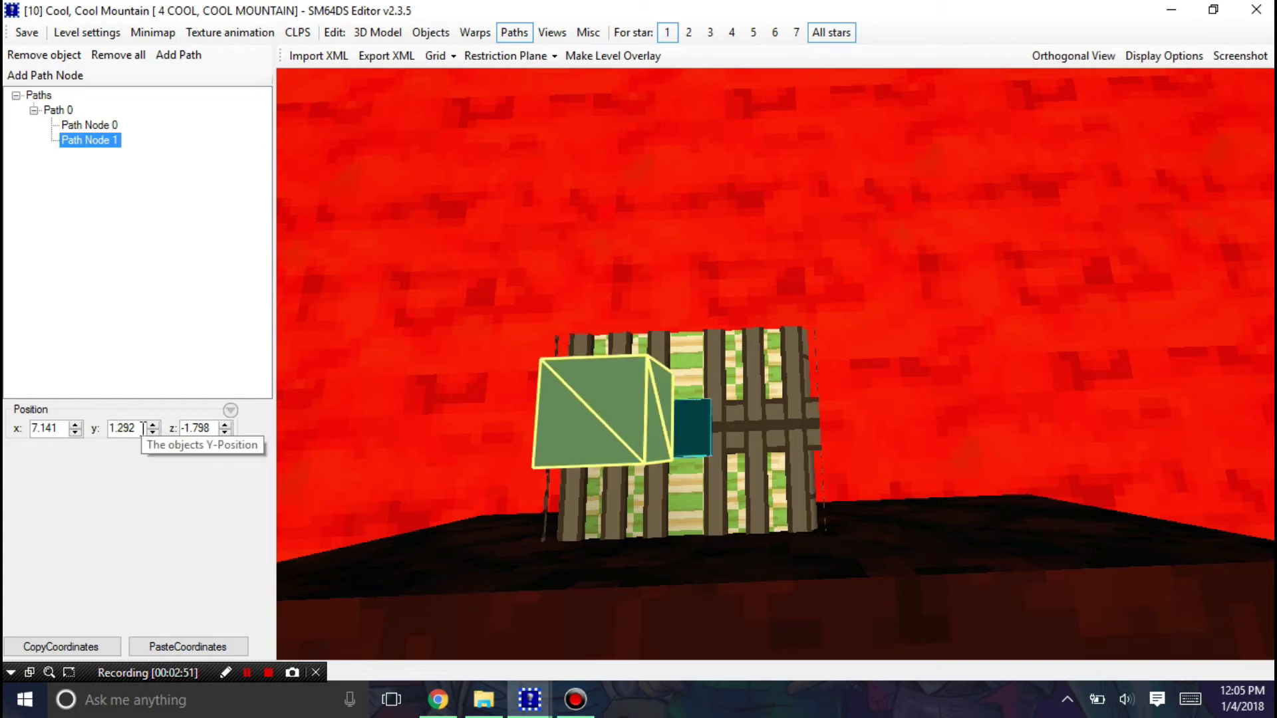
{"action": "scroll", "coordinate": [1050, 240], "scroll_direction": "down", "scroll_amount": 2}
{"action": "scroll", "coordinate": [137, 436], "scroll_direction": "up", "scroll_amount": 1}
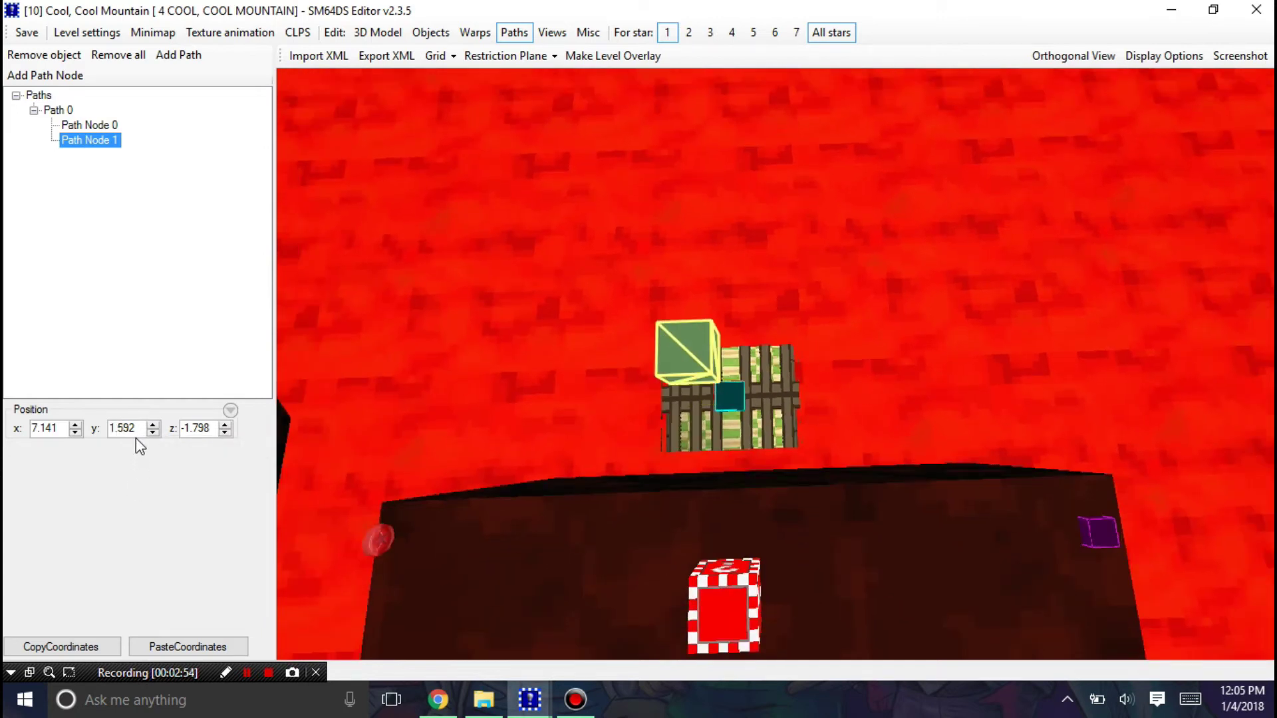
- Move the second path node over the lava near the platform's corner, to about x 7.144, y 1.083, z -0.783
{"action": "scroll", "coordinate": [136, 428], "scroll_direction": "down", "scroll_amount": 1}
{"action": "left_click_drag", "start_coordinate": [718, 393], "coordinate": [789, 311]}
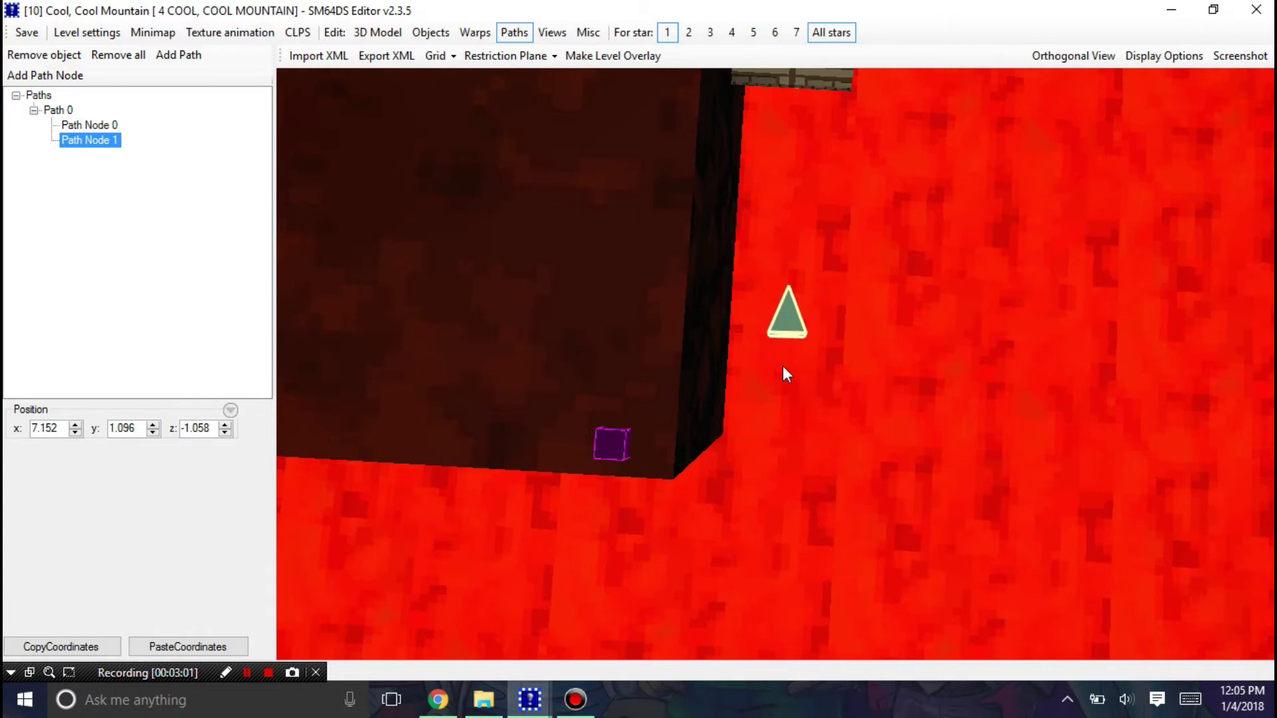
{"action": "left_click_drag", "start_coordinate": [784, 366], "coordinate": [769, 417]}
{"action": "scroll", "coordinate": [880, 281], "scroll_direction": "down", "scroll_amount": 10}
{"action": "left_click_drag", "start_coordinate": [796, 163], "coordinate": [762, 177]}
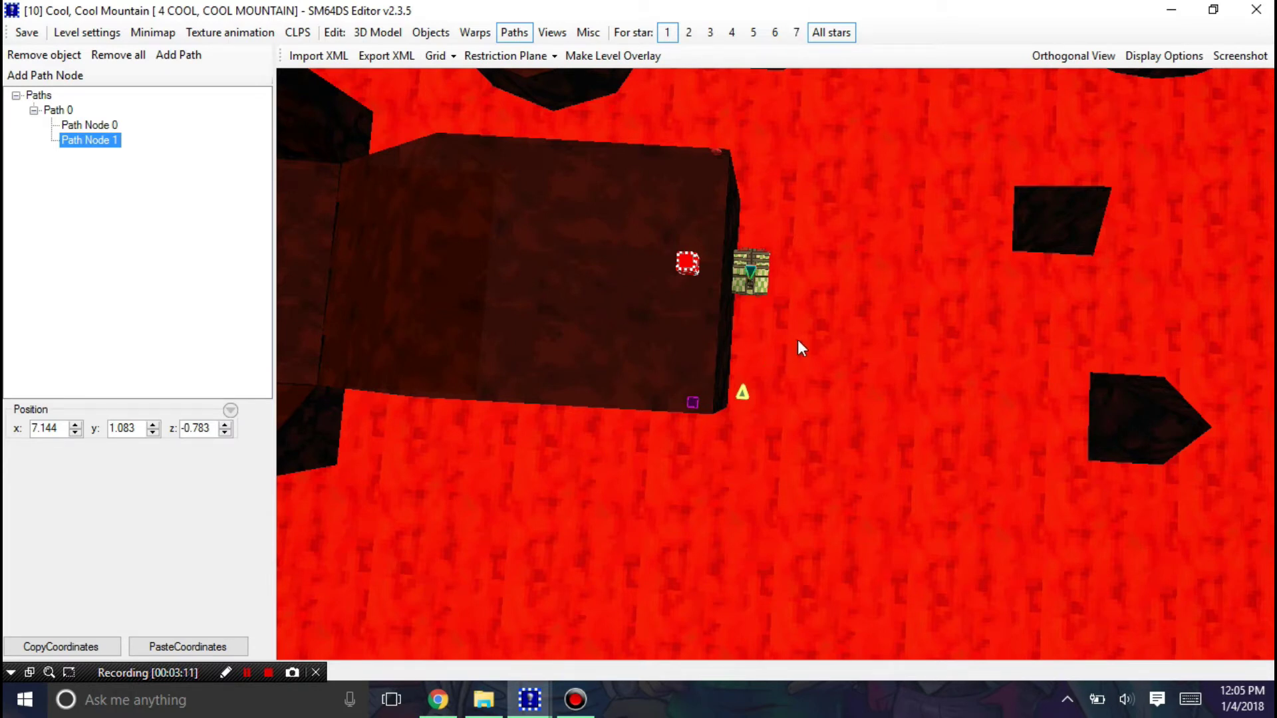
- Examine how the second path node lines up with the purple cube at the platform's corner
{"action": "scroll", "coordinate": [824, 342], "scroll_direction": "up", "scroll_amount": 3}
{"action": "left_click_drag", "start_coordinate": [871, 392], "coordinate": [899, 332]}
{"action": "scroll", "coordinate": [915, 345], "scroll_direction": "up", "scroll_amount": 3}
{"action": "scroll", "coordinate": [911, 286], "scroll_direction": "up", "scroll_amount": 3}
{"action": "left_click_drag", "start_coordinate": [885, 285], "coordinate": [919, 262]}
{"action": "right_click_drag", "start_coordinate": [919, 262], "coordinate": [891, 230]}
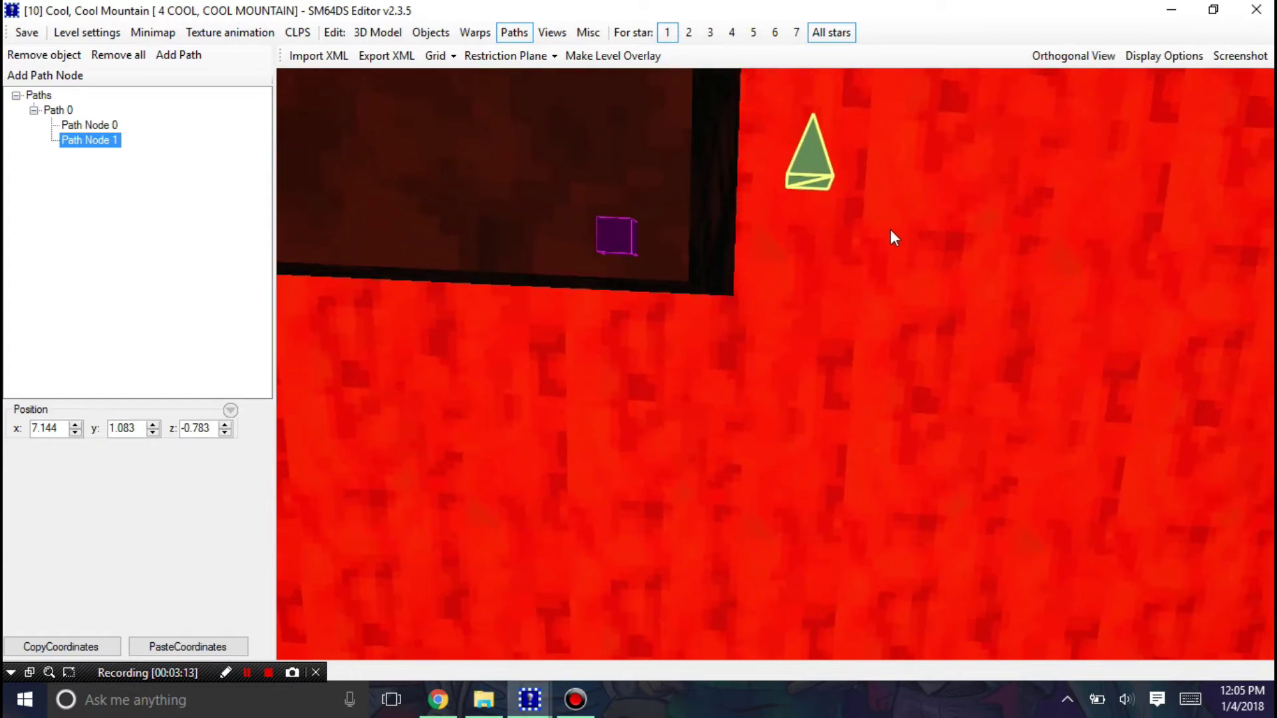
{"action": "left_click", "coordinate": [616, 243]}
{"action": "left_click_drag", "start_coordinate": [615, 243], "coordinate": [853, 203]}
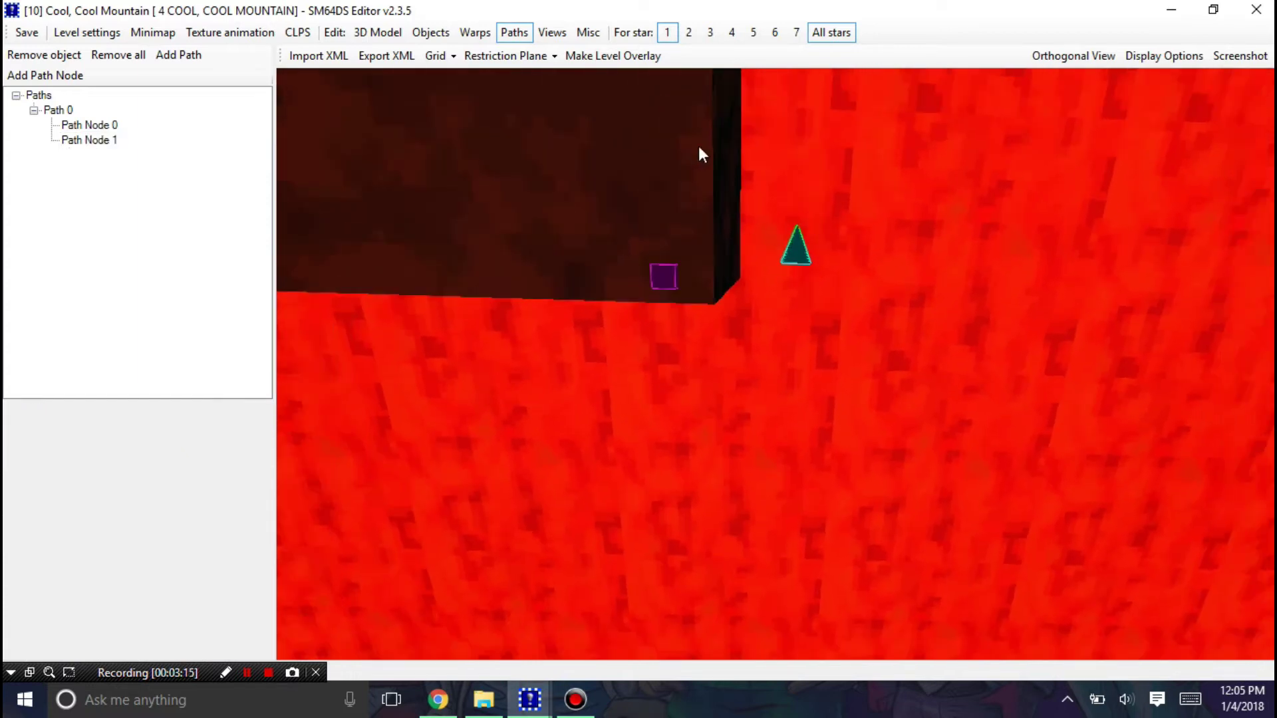
{"action": "mouse_move", "coordinate": [699, 152]}
{"action": "left_mouse_down"}
{"action": "mouse_move", "coordinate": [778, 162]}
{"action": "mouse_move", "coordinate": [739, 6]}
{"action": "left_mouse_up"}
{"action": "scroll", "coordinate": [689, 172], "scroll_direction": "down", "scroll_amount": 3}
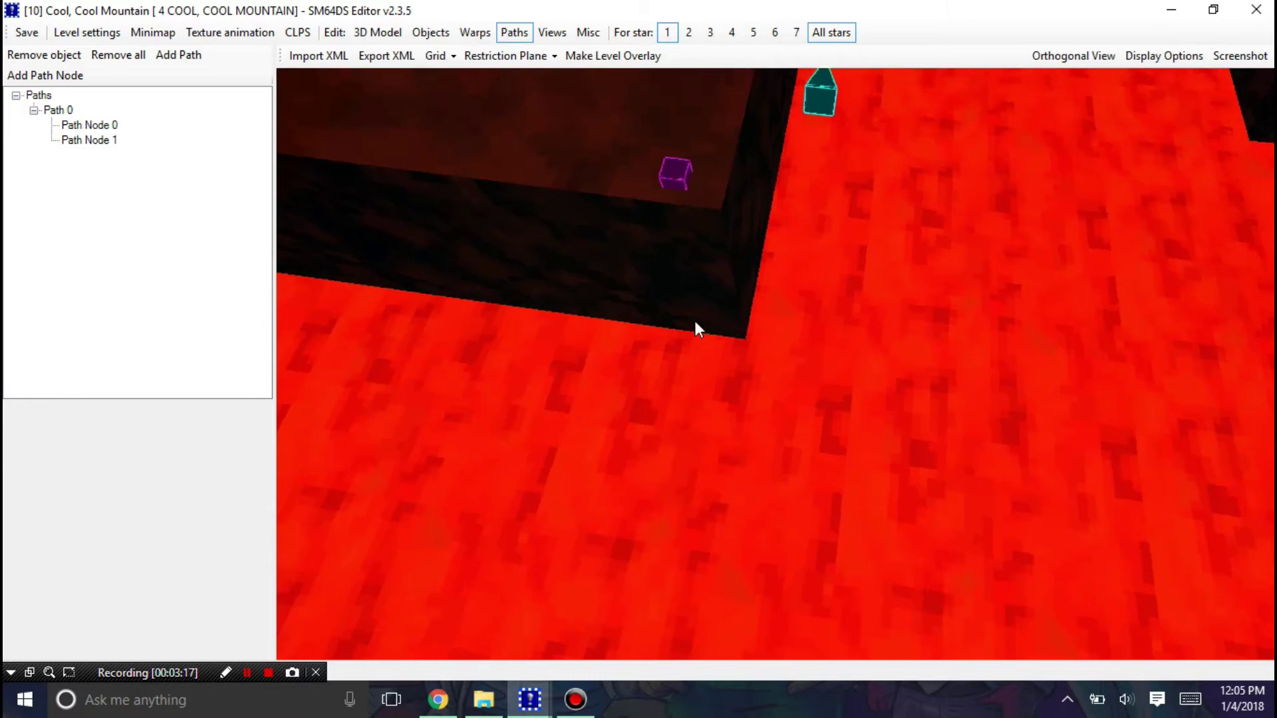
{"action": "right_click_drag", "start_coordinate": [693, 322], "coordinate": [692, 423]}
{"action": "right_click_drag", "start_coordinate": [658, 266], "coordinate": [671, 403]}
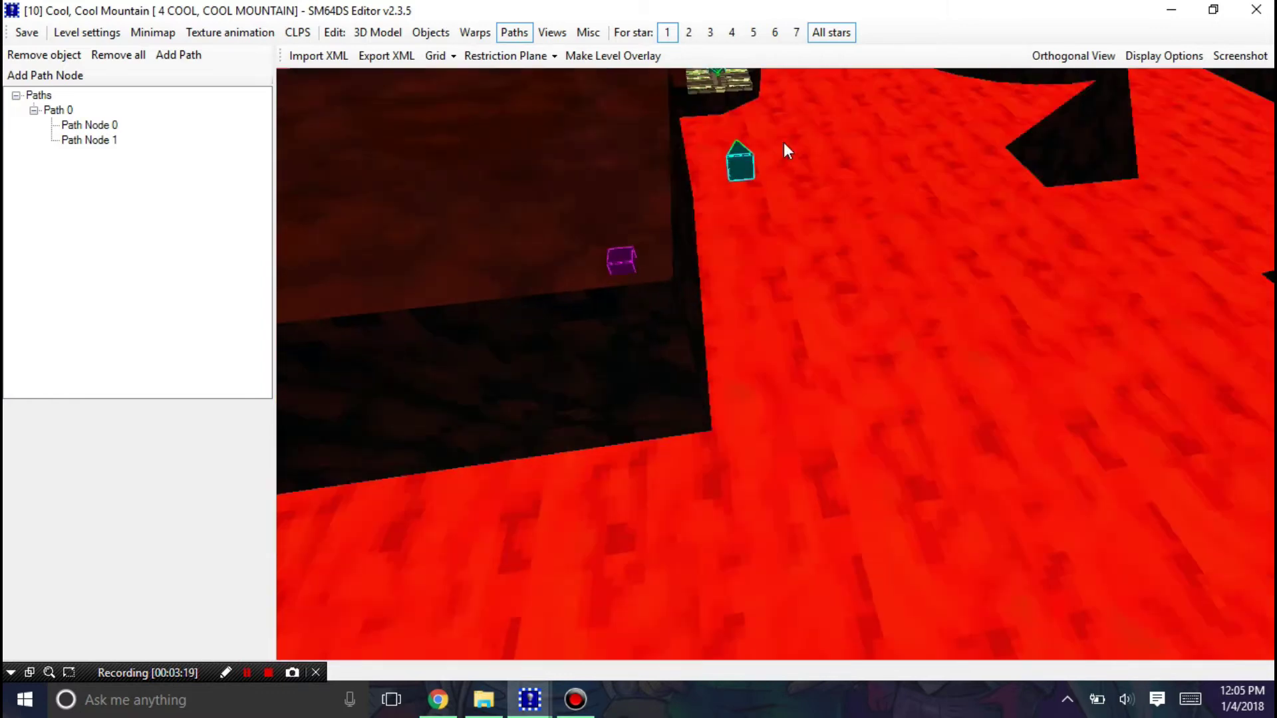
{"action": "left_click_drag", "start_coordinate": [784, 142], "coordinate": [822, 384]}
{"action": "right_click_drag", "start_coordinate": [822, 384], "coordinate": [876, 232]}
{"action": "scroll", "coordinate": [800, 373], "scroll_direction": "up", "scroll_amount": 1}
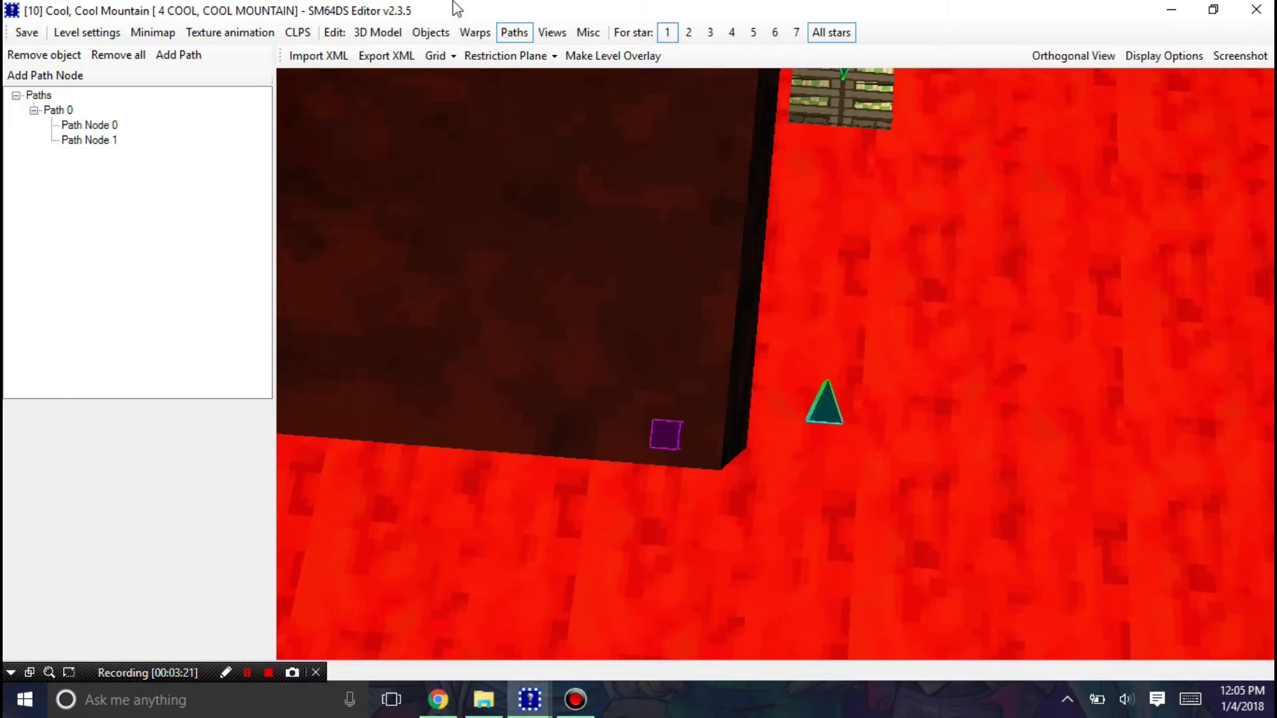
- Set the second path node's z position to -0.668, copied from the teleport source at the platform's corner
{"action": "left_click", "coordinate": [475, 34]}
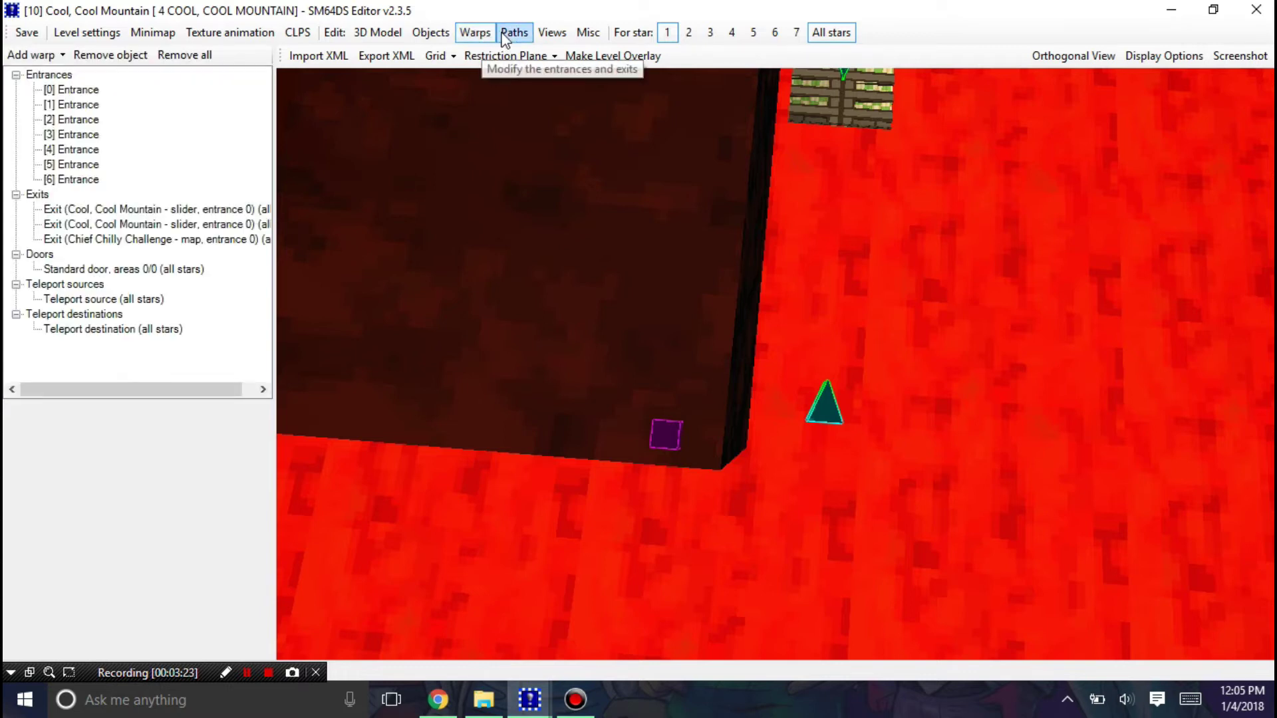
{"action": "left_click", "coordinate": [666, 434]}
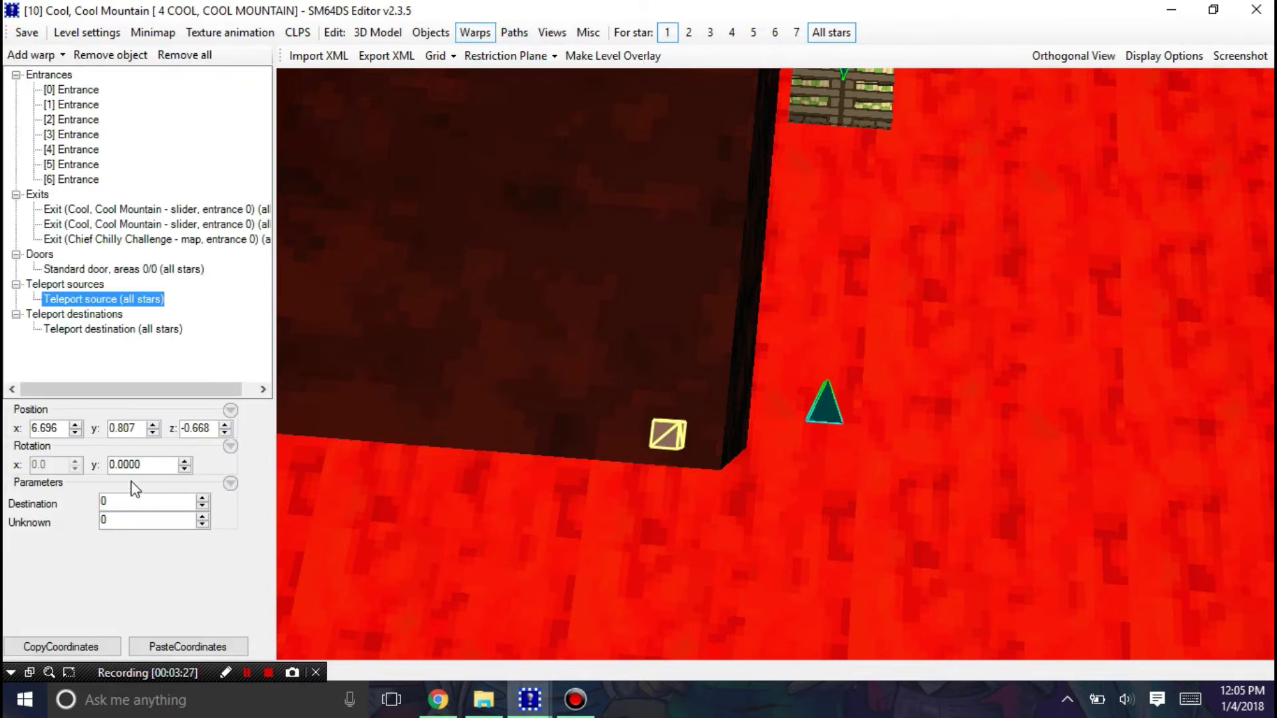
{"action": "double_click", "coordinate": [206, 433]}
{"action": "key", "text": "ctrl+c"}
{"action": "left_click", "coordinate": [514, 32]}
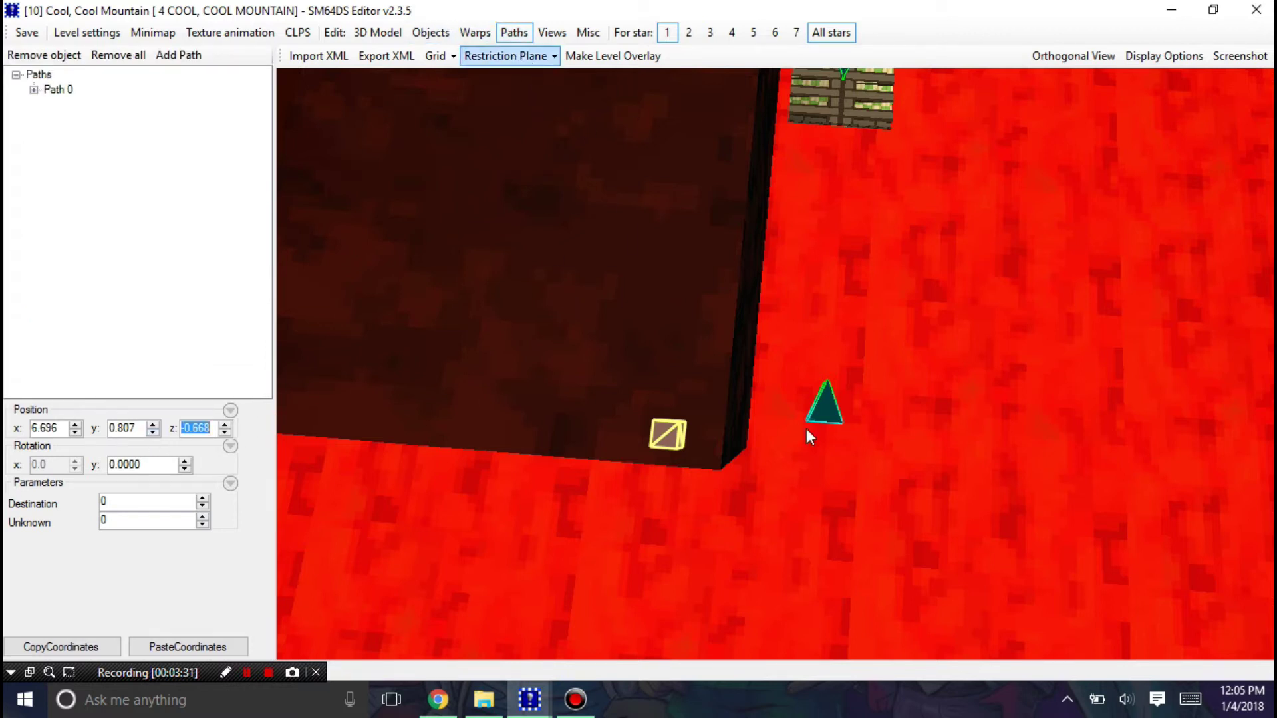
{"action": "left_click", "coordinate": [823, 406]}
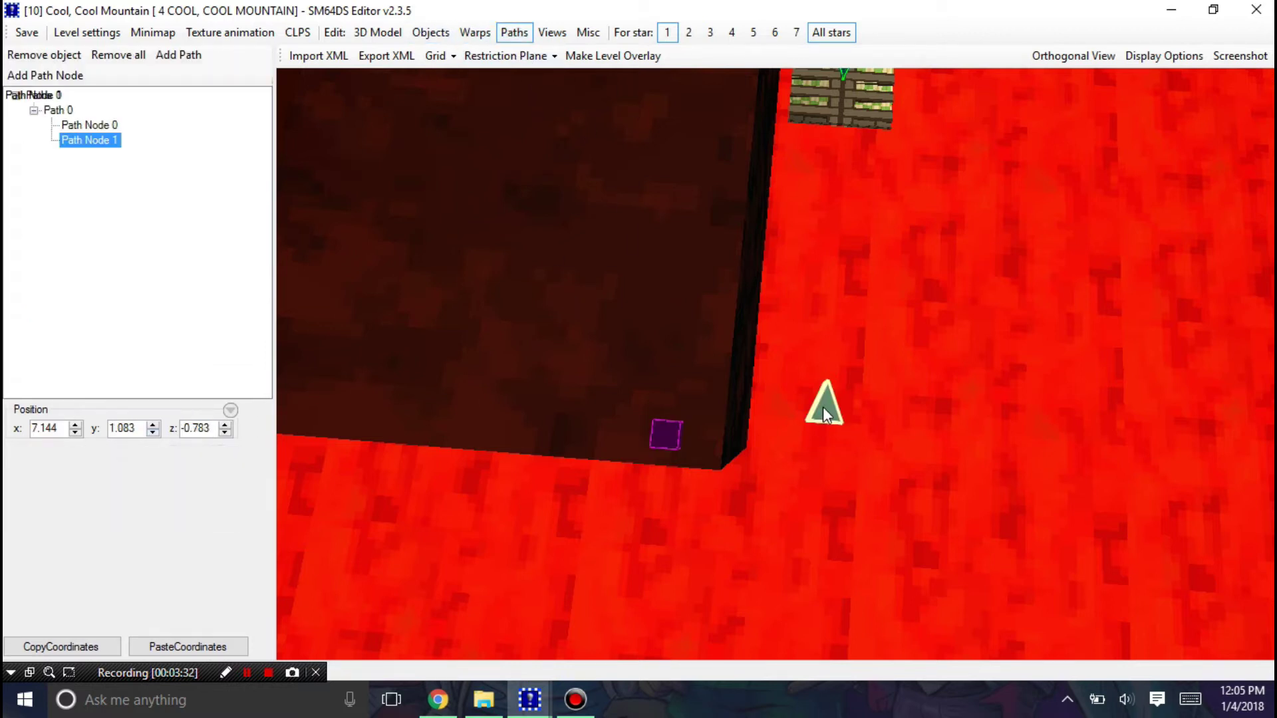
{"action": "double_click", "coordinate": [210, 426]}
{"action": "key", "text": "ctrl+v"}
{"action": "key", "text": "Return"}
- Try shifting the first path node off the lift by setting its x position to 7.341
{"action": "right_click_drag", "start_coordinate": [649, 505], "coordinate": [199, 569]}
{"action": "right_click_drag", "start_coordinate": [738, 539], "coordinate": [563, 460]}
{"action": "left_click_drag", "start_coordinate": [562, 460], "coordinate": [540, 432]}
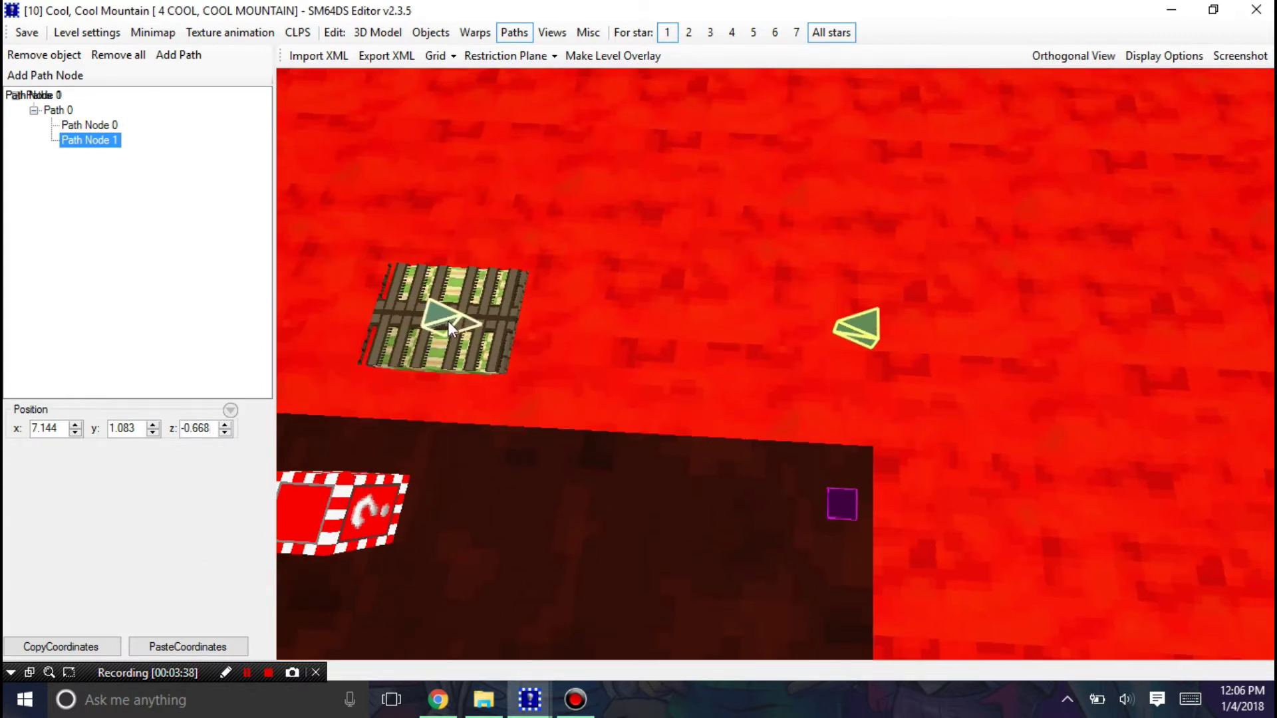
{"action": "left_click", "coordinate": [444, 317]}
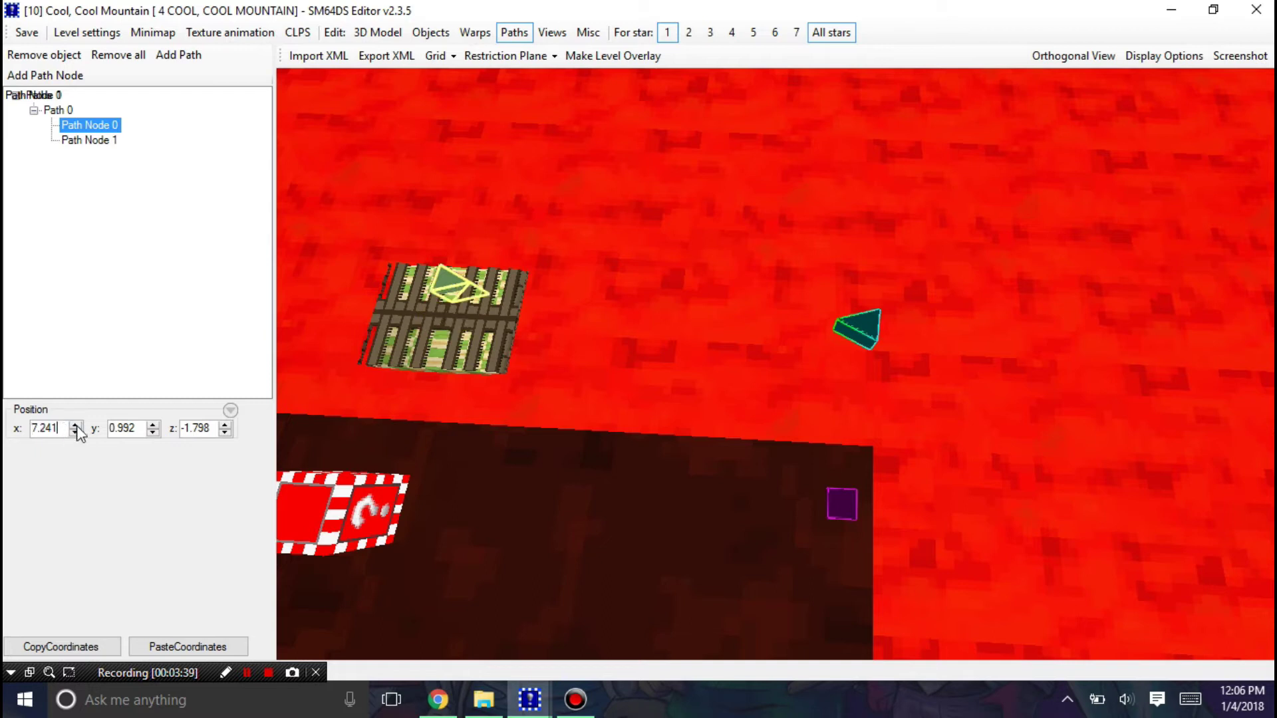
{"action": "left_click", "coordinate": [75, 425]}
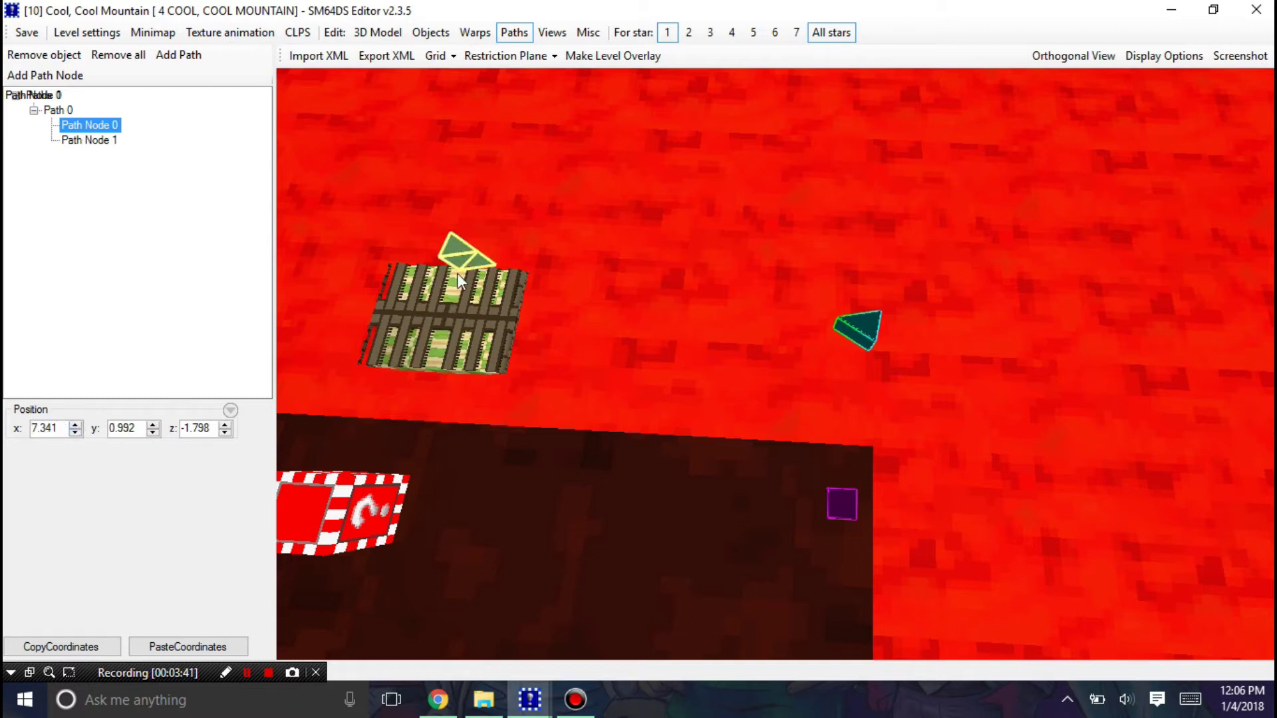
{"action": "left_click_drag", "start_coordinate": [608, 385], "coordinate": [752, 405]}
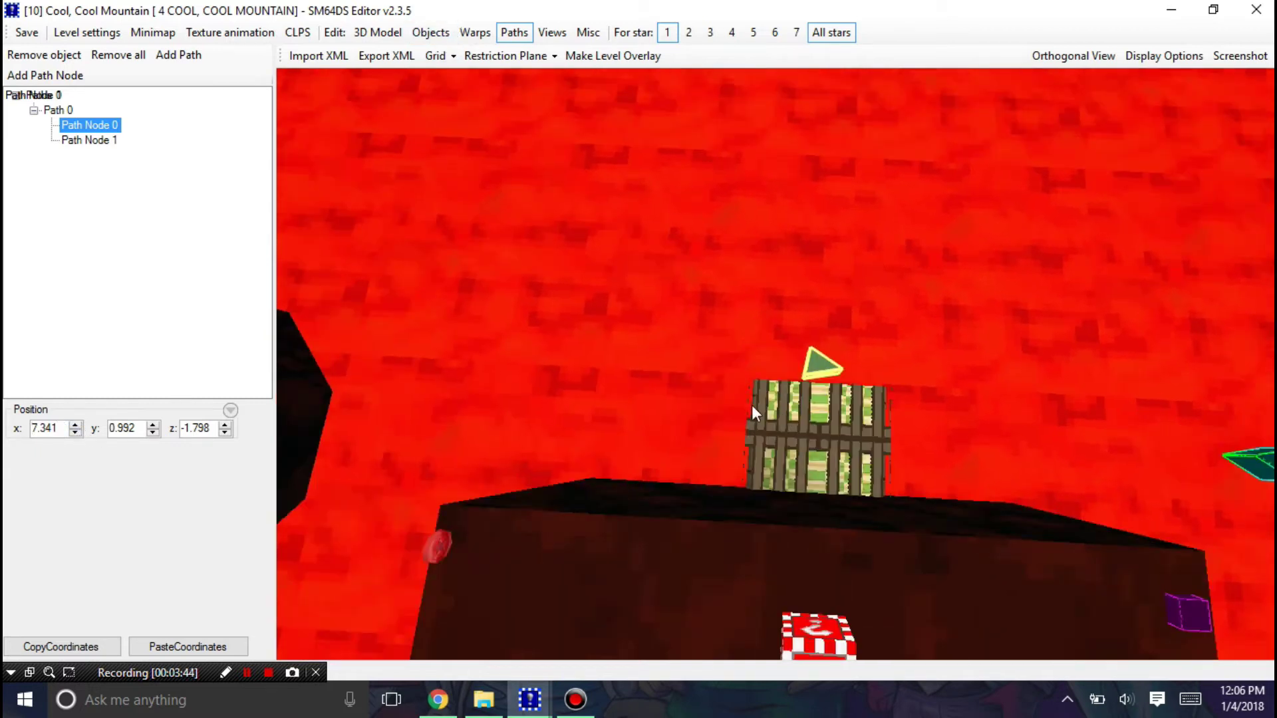
- Restore the first path node to the path-controlled lift's position by copying the lift's coordinates onto it
{"action": "left_click", "coordinate": [430, 33]}
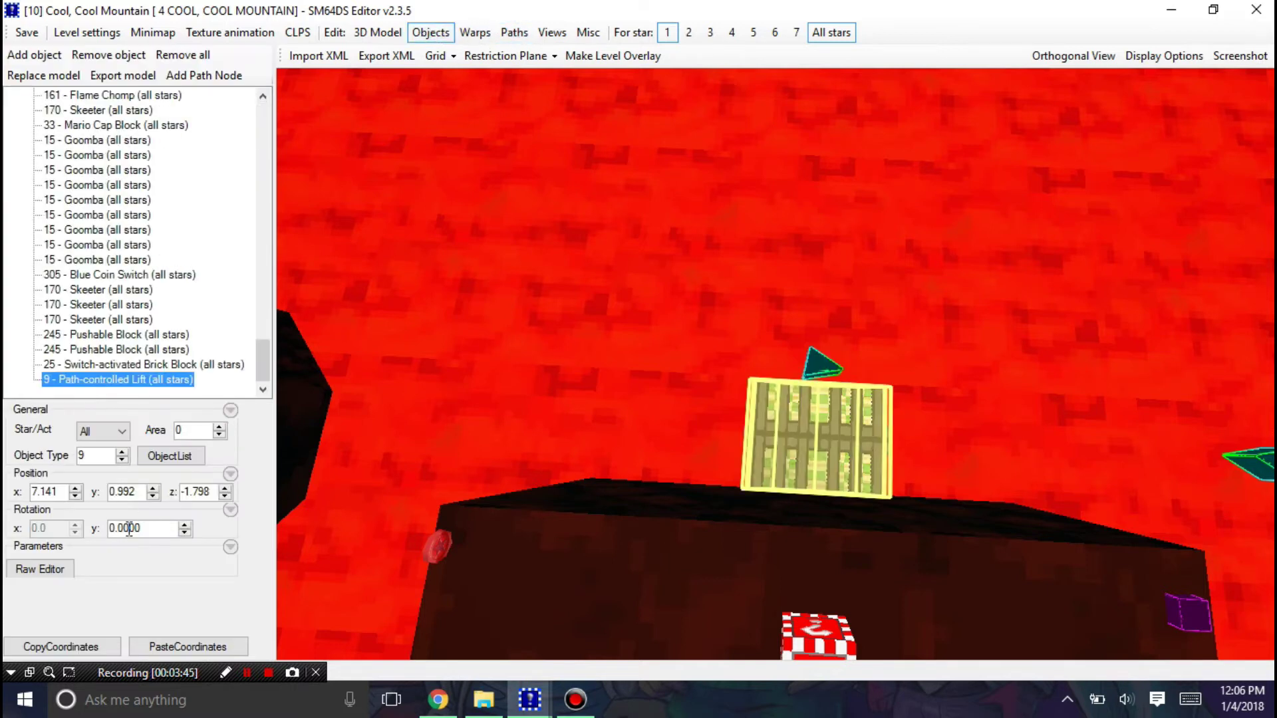
{"action": "left_click", "coordinate": [91, 647]}
{"action": "left_click", "coordinate": [513, 32]}
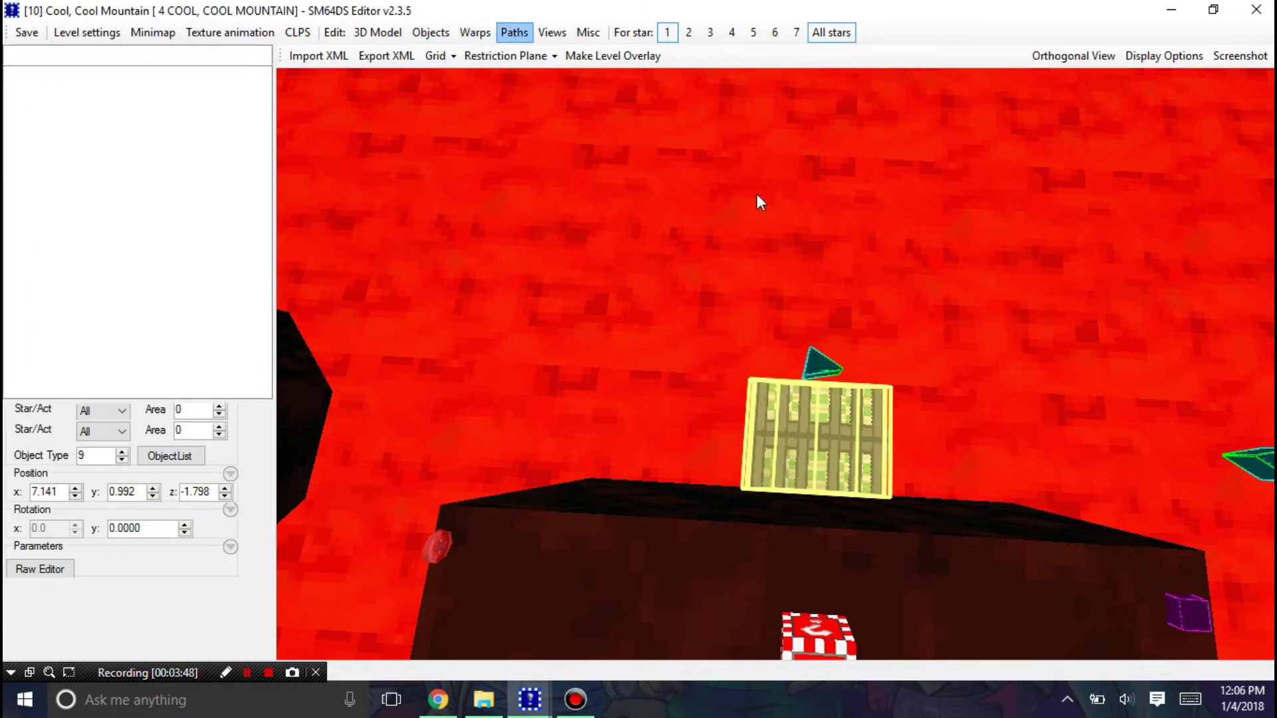
{"action": "left_click", "coordinate": [819, 362]}
{"action": "left_click", "coordinate": [206, 642]}
{"action": "left_click_drag", "start_coordinate": [479, 432], "coordinate": [338, 342]}
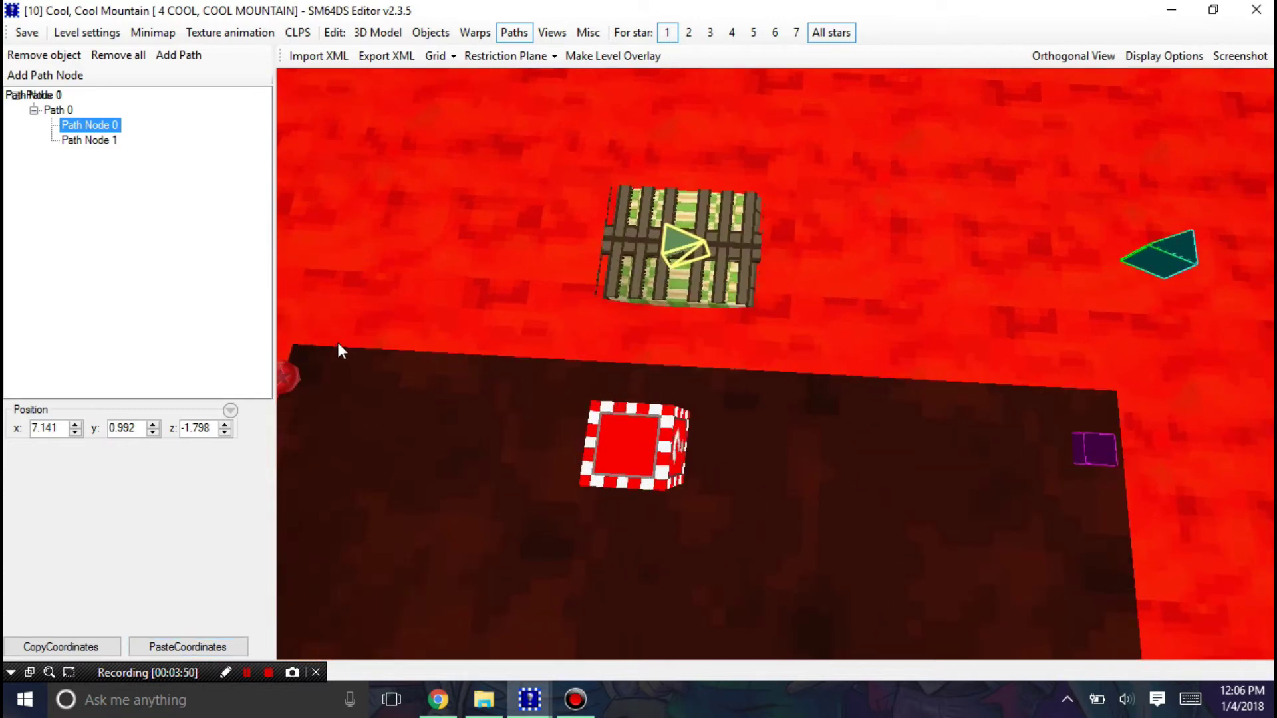
- Match the second path node's x position to the first node's value of 7.141
{"action": "double_click", "coordinate": [61, 428]}
{"action": "left_click_drag", "start_coordinate": [879, 319], "coordinate": [588, 299]}
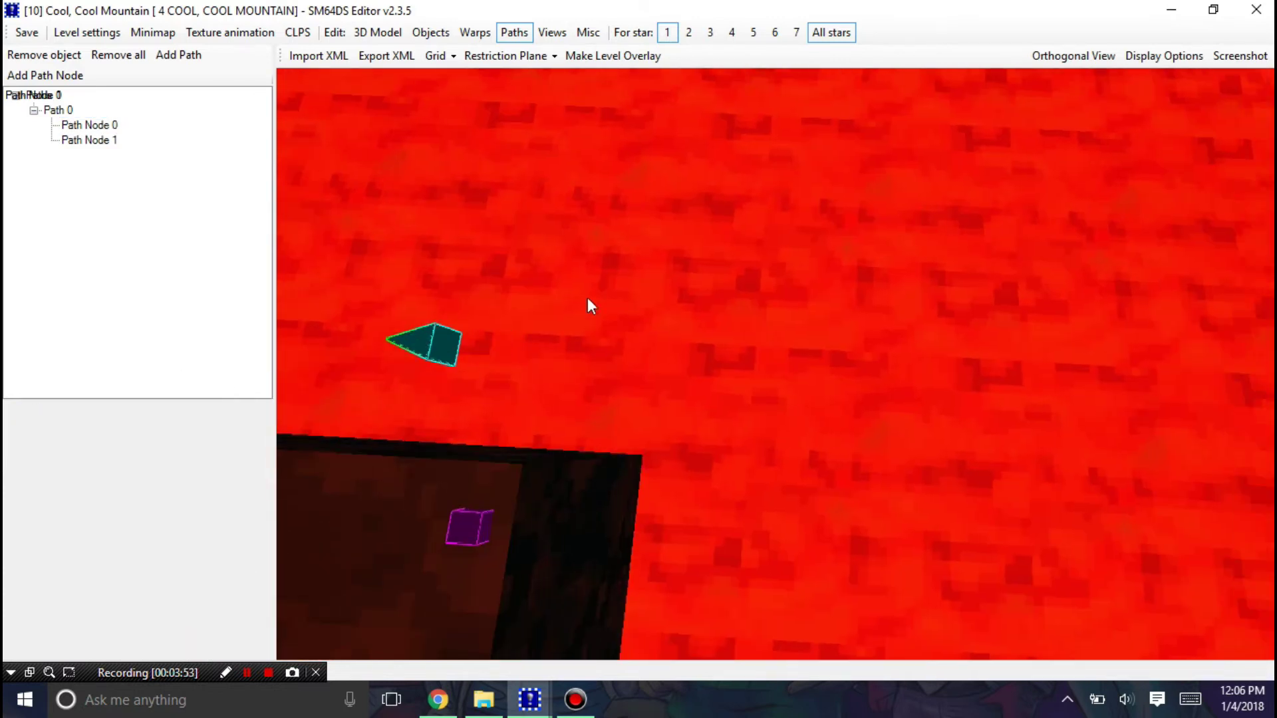
{"action": "left_click", "coordinate": [434, 352]}
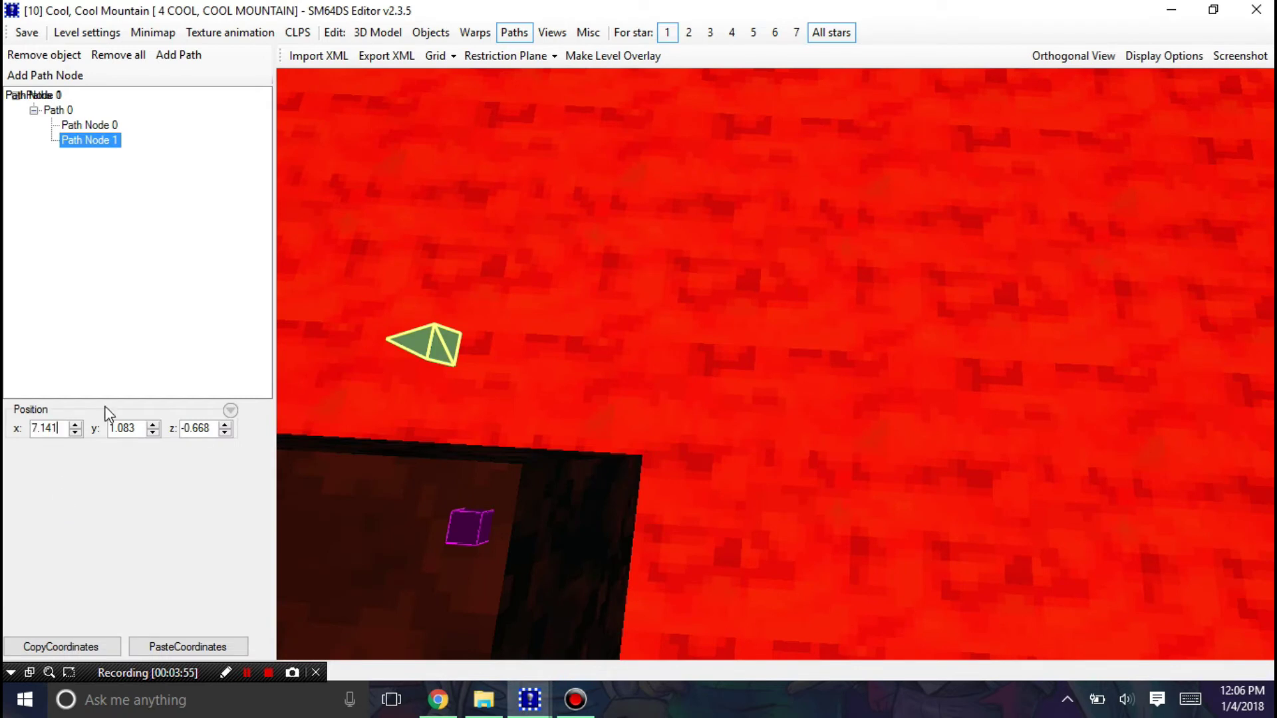
{"action": "left_click_drag", "start_coordinate": [393, 409], "coordinate": [582, 297]}
- Set the second path node's y position to 0.992, copied from the first node on the lift
{"action": "left_click", "coordinate": [574, 289]}
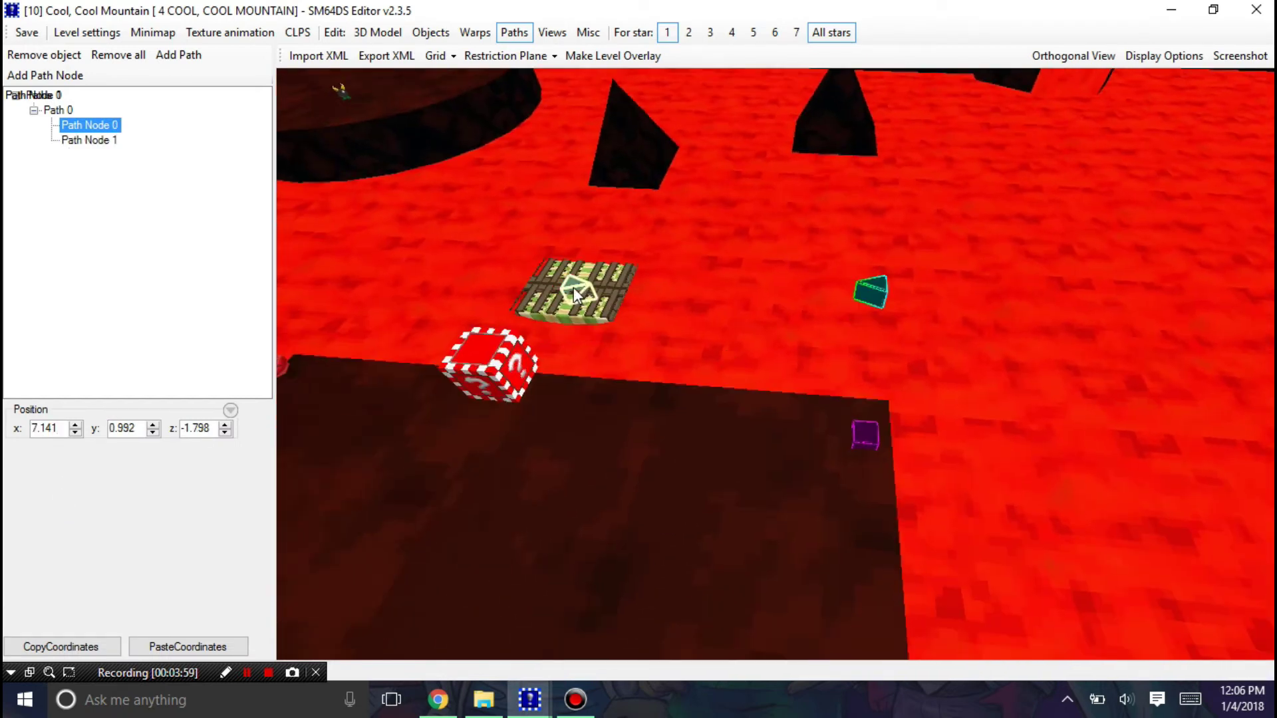
{"action": "double_click", "coordinate": [134, 431]}
{"action": "left_click_drag", "start_coordinate": [826, 324], "coordinate": [718, 436]}
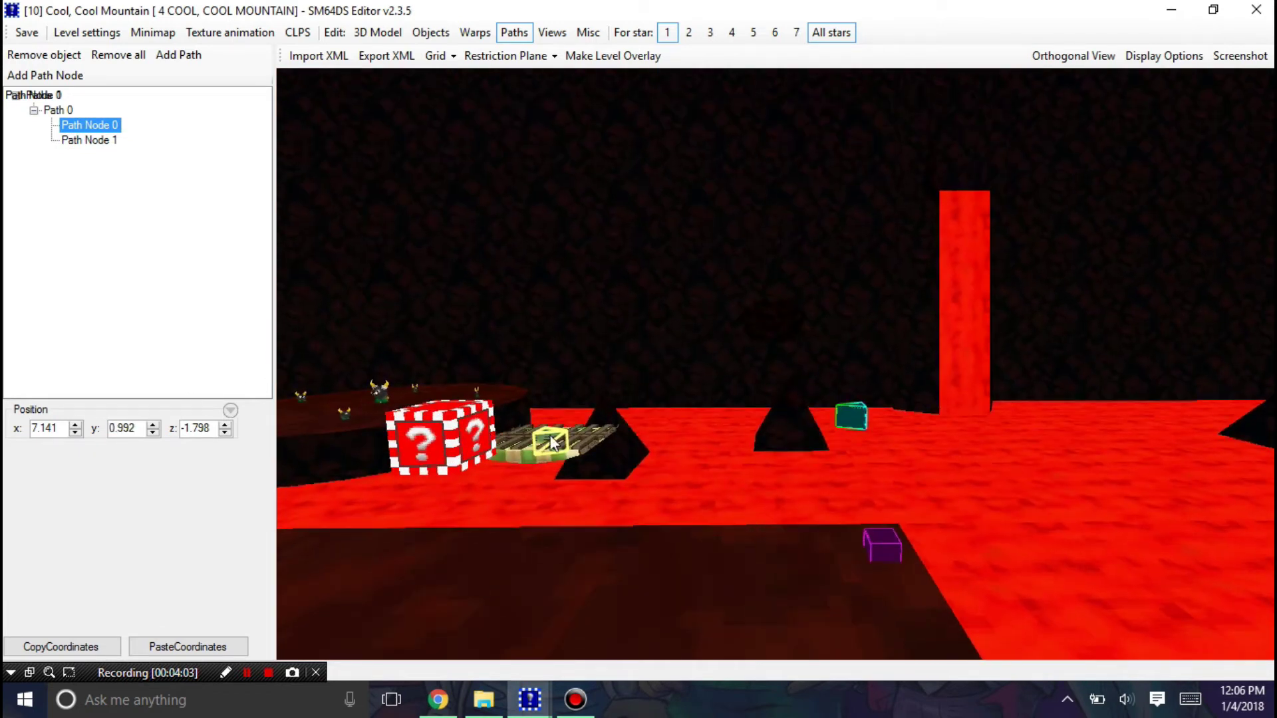
{"action": "left_click", "coordinate": [851, 416]}
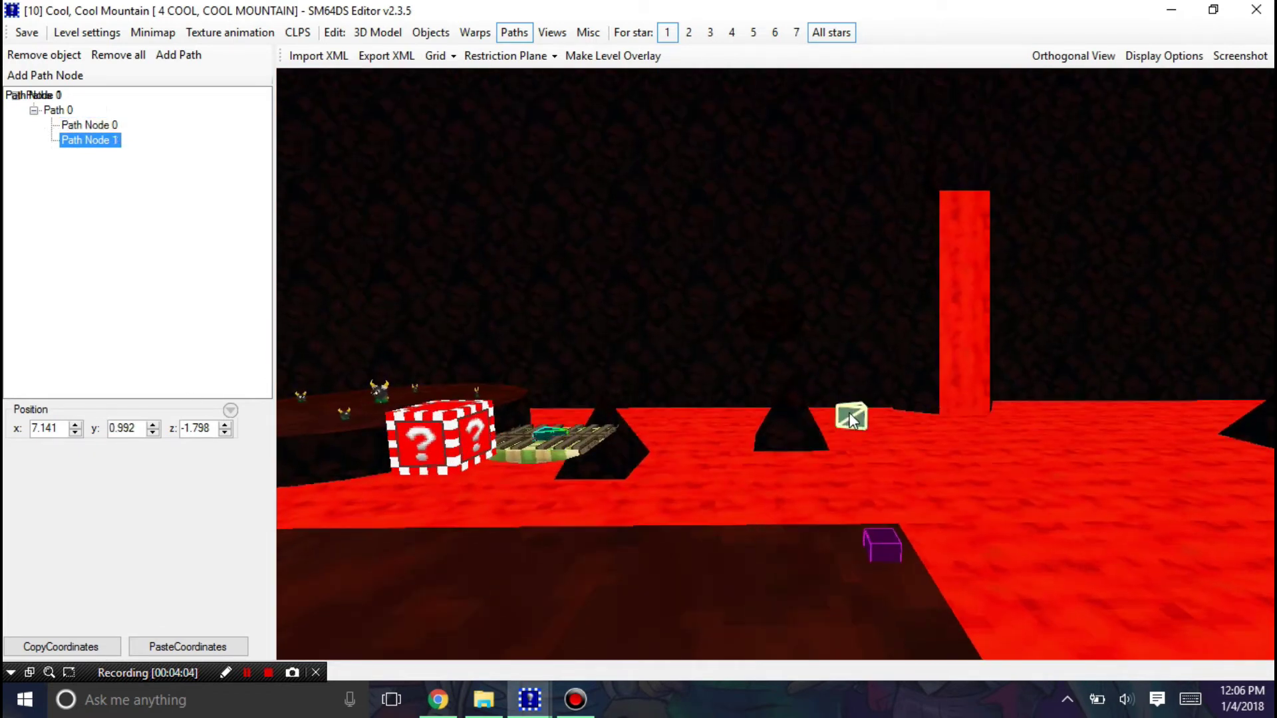
{"action": "double_click", "coordinate": [135, 429]}
{"action": "type", "text": "0.992"}
{"action": "key", "text": "Return"}
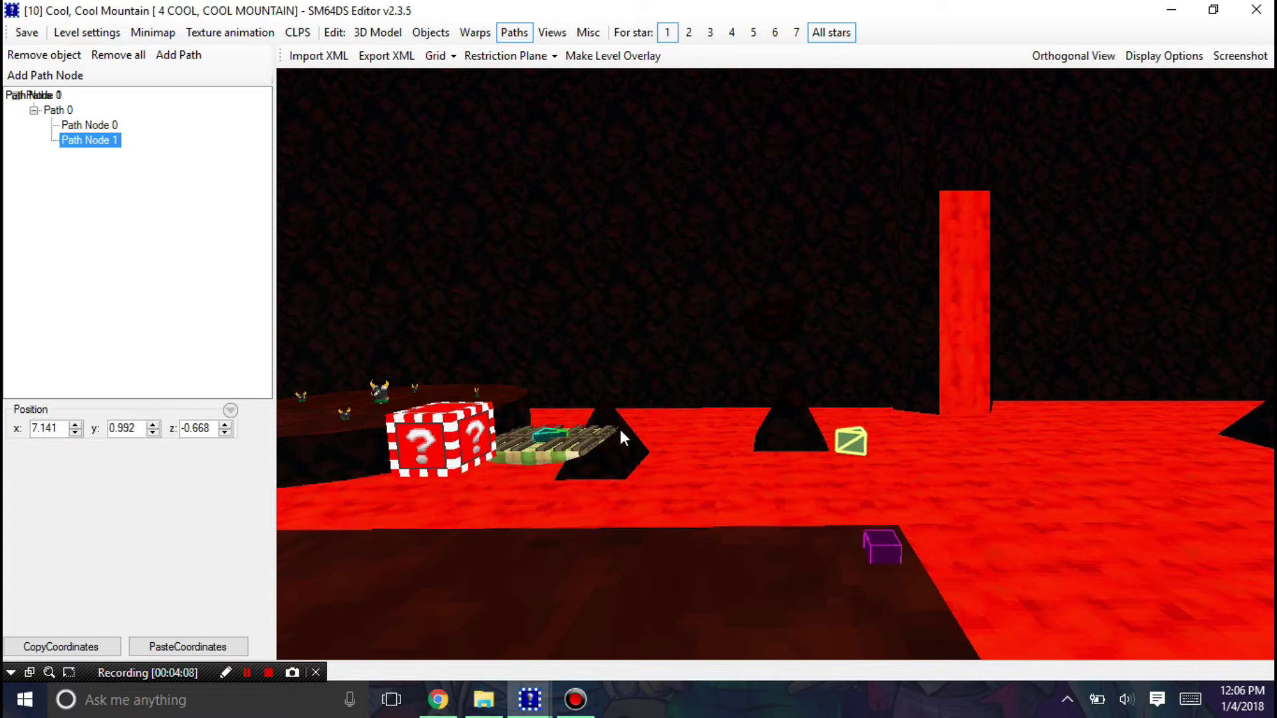
{"action": "left_click_drag", "start_coordinate": [620, 431], "coordinate": [754, 378]}
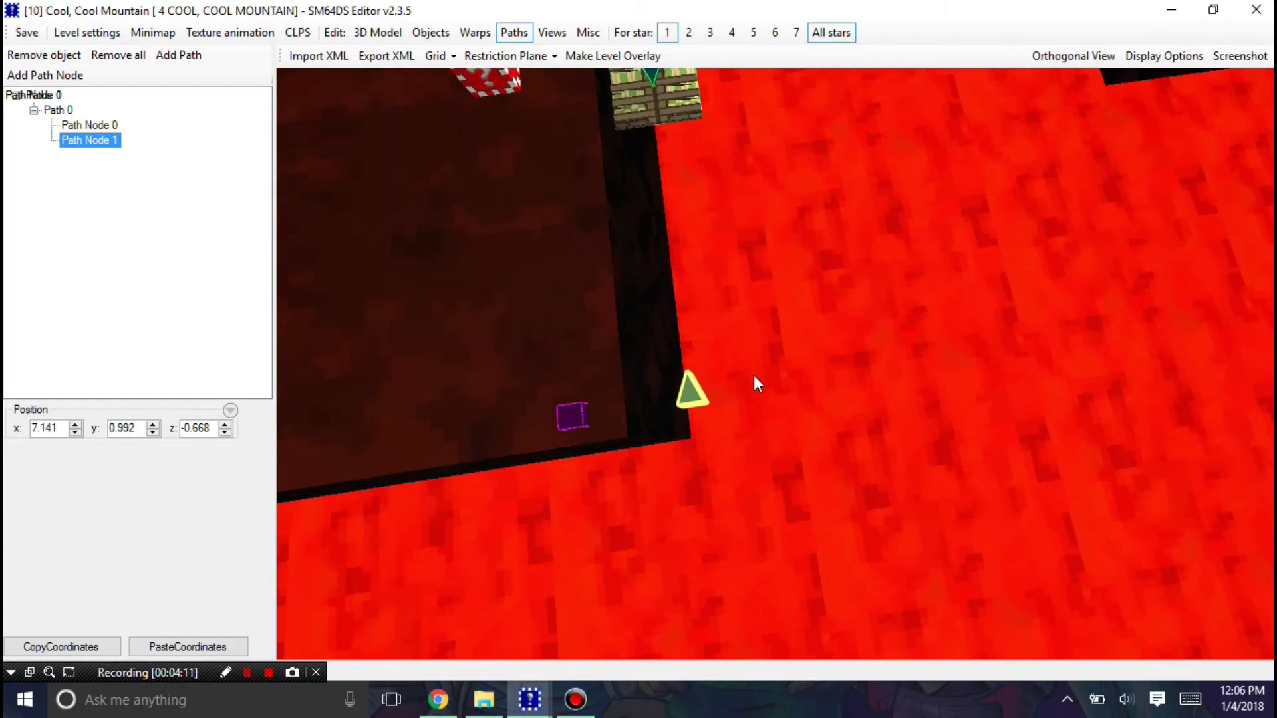
{"action": "left_click", "coordinate": [171, 60]}
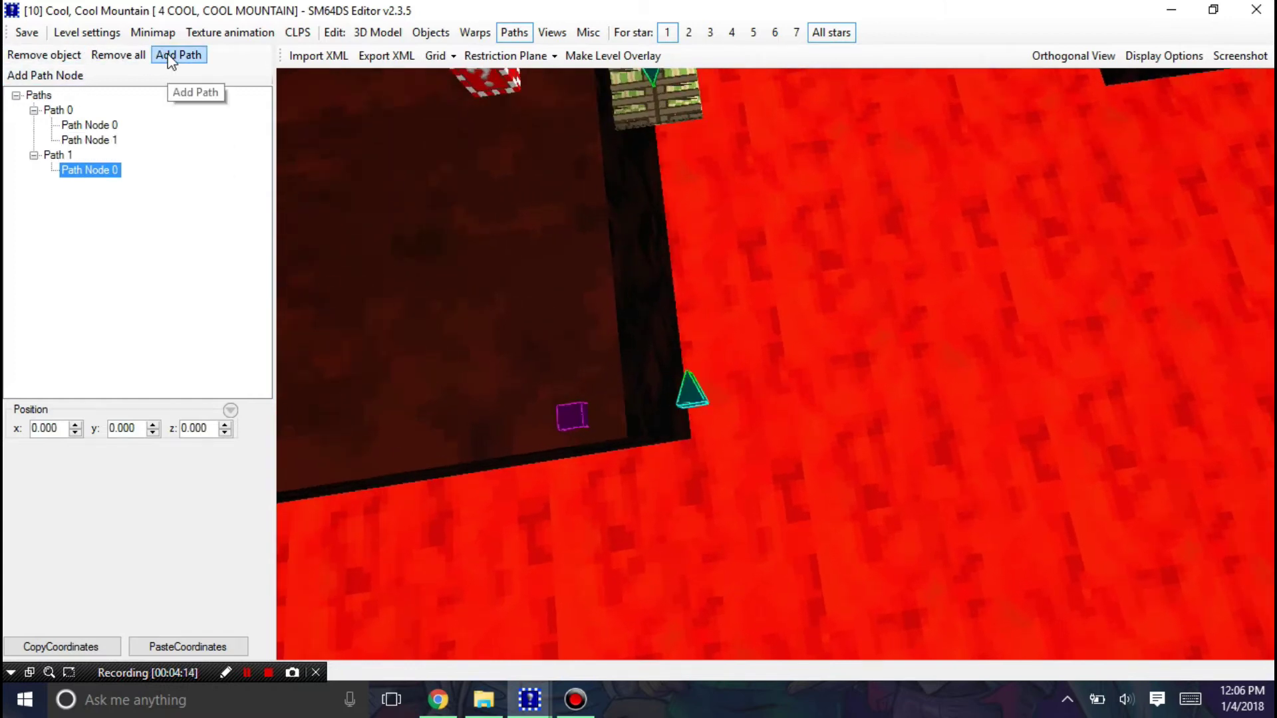
{"action": "left_click", "coordinate": [62, 155]}
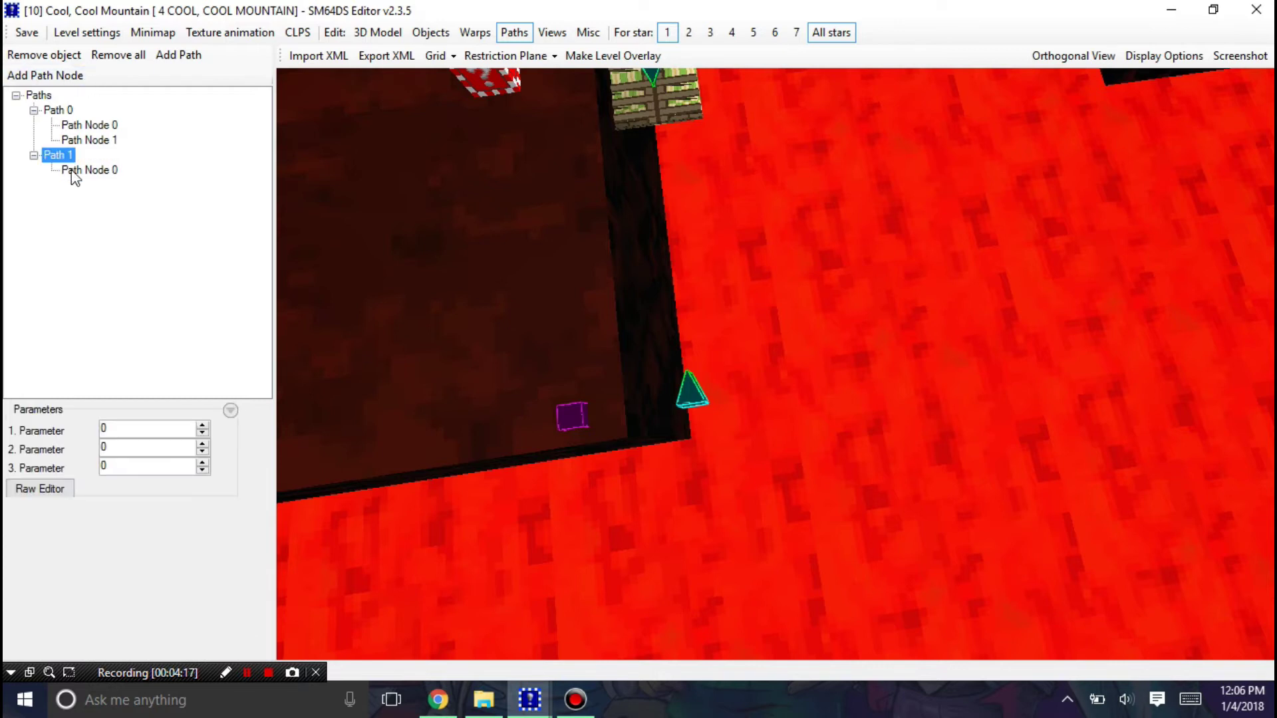
{"action": "left_click", "coordinate": [72, 171]}
{"action": "left_click", "coordinate": [61, 158]}
{"action": "left_click", "coordinate": [75, 56]}
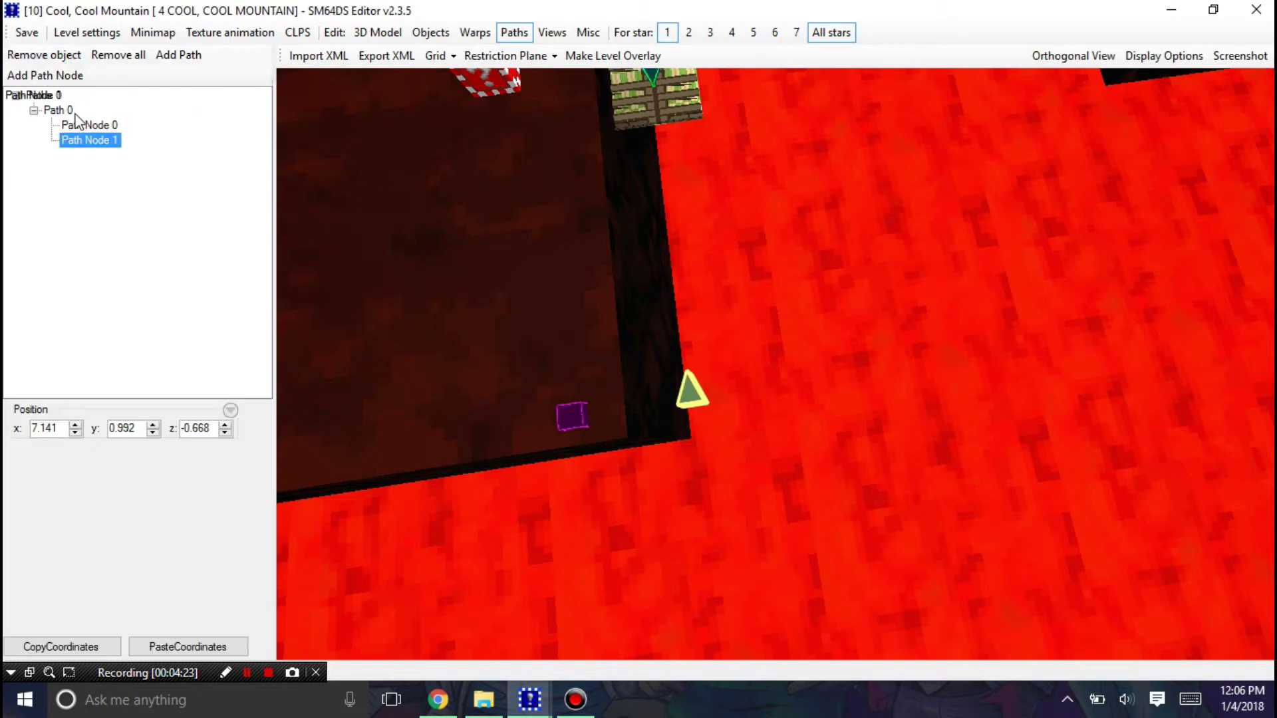
- Save the level
{"action": "left_click", "coordinate": [30, 39]}
{"action": "scroll", "coordinate": [858, 352], "scroll_direction": "down", "scroll_amount": 3}
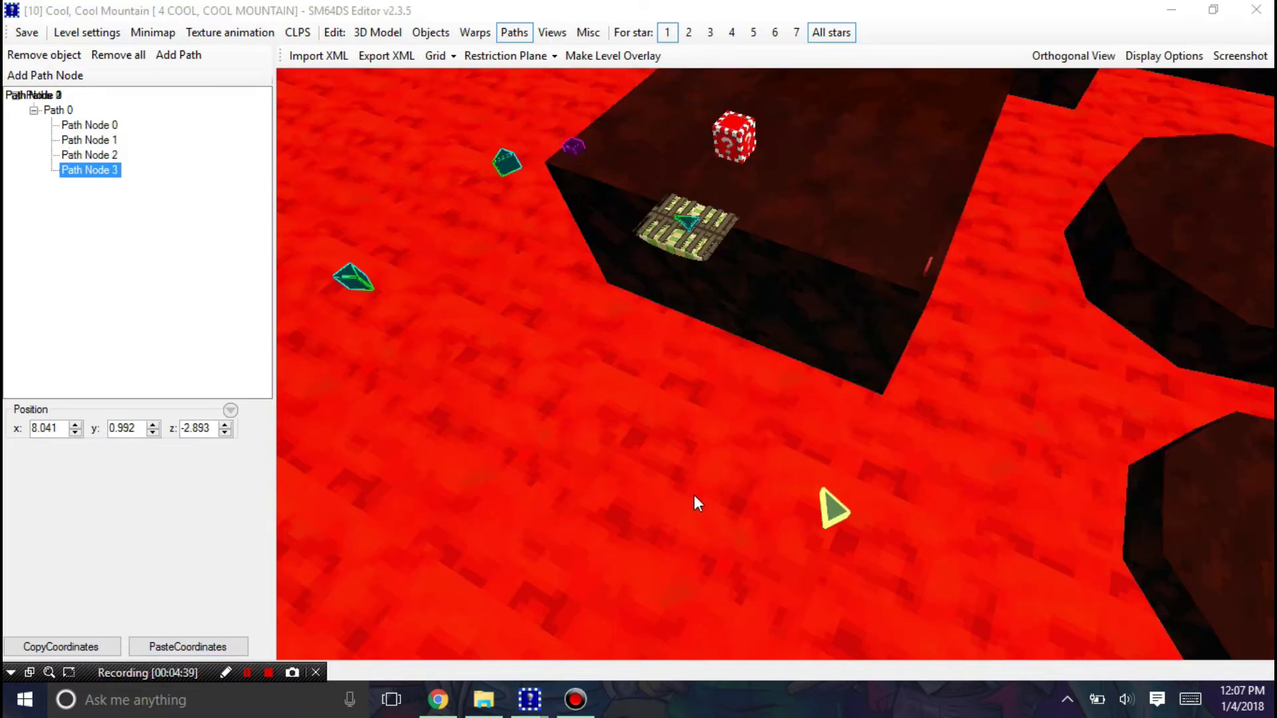
- Add a fifth node to the path and match its x position to the first node's 7.141
{"action": "left_click_drag", "start_coordinate": [678, 470], "coordinate": [599, 194]}
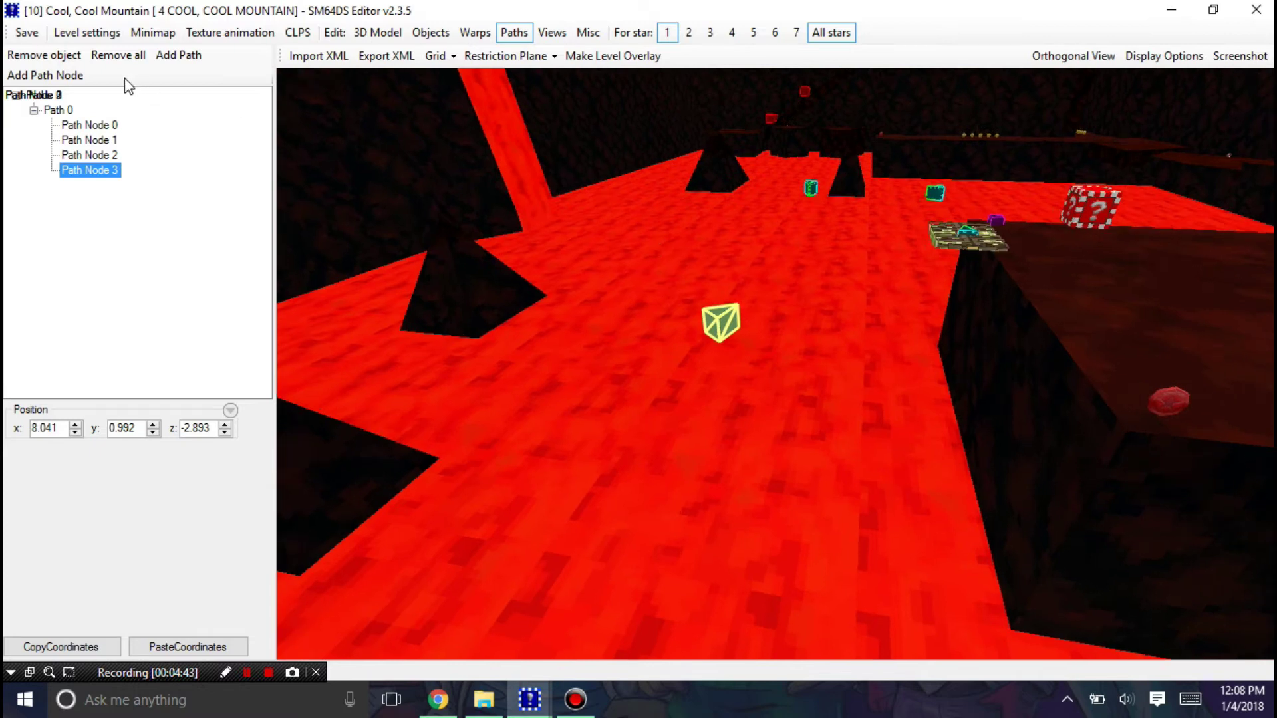
{"action": "left_click", "coordinate": [53, 75]}
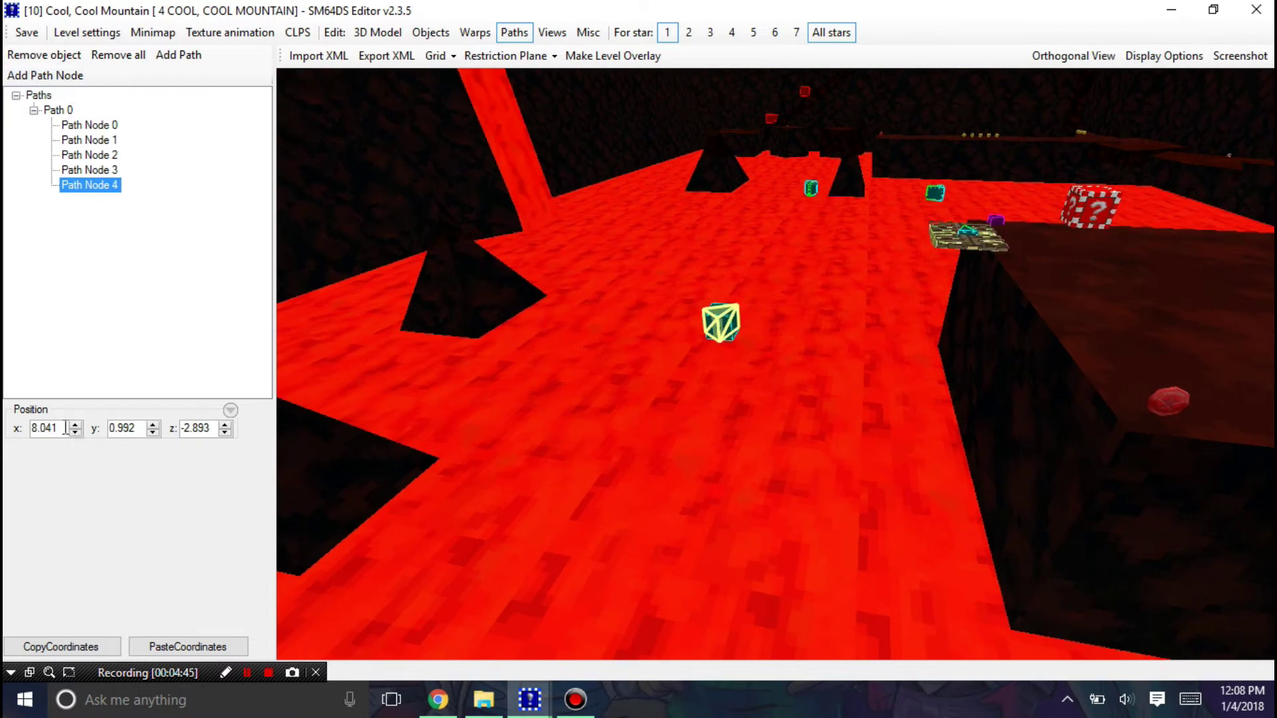
{"action": "scroll", "coordinate": [65, 427], "scroll_direction": "down", "scroll_amount": 9}
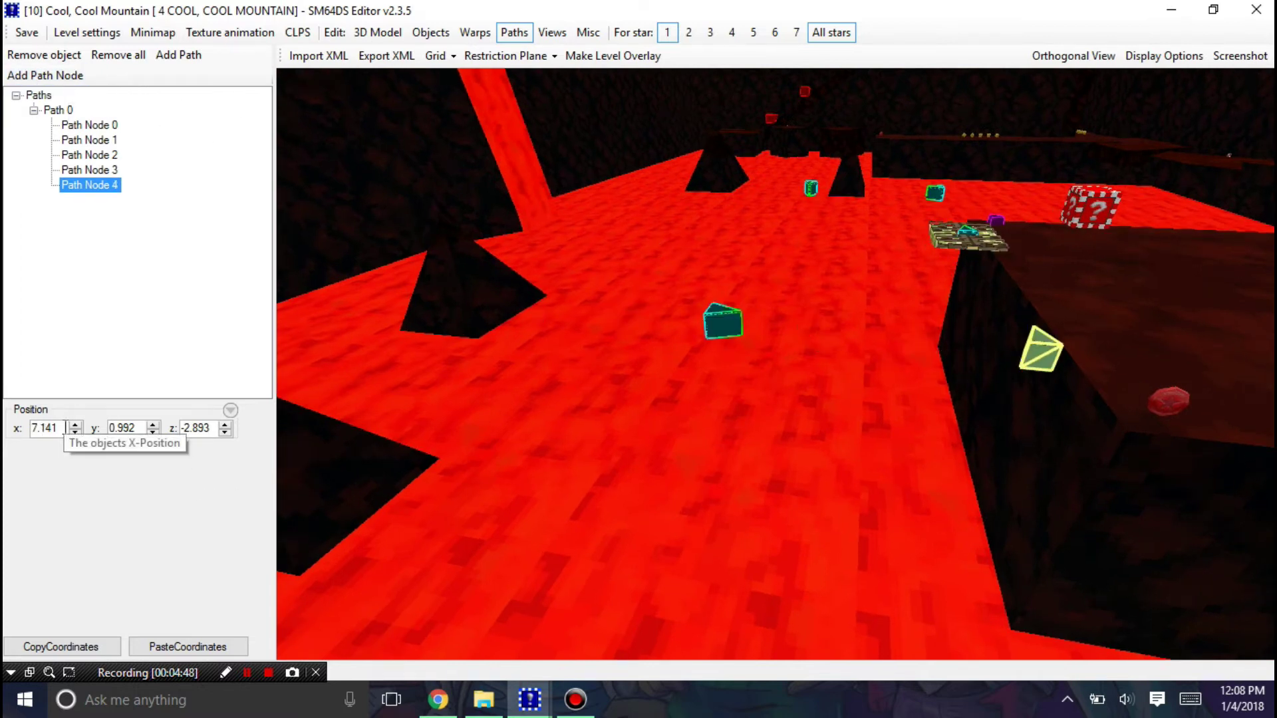
{"action": "left_click_drag", "start_coordinate": [391, 423], "coordinate": [292, 410]}
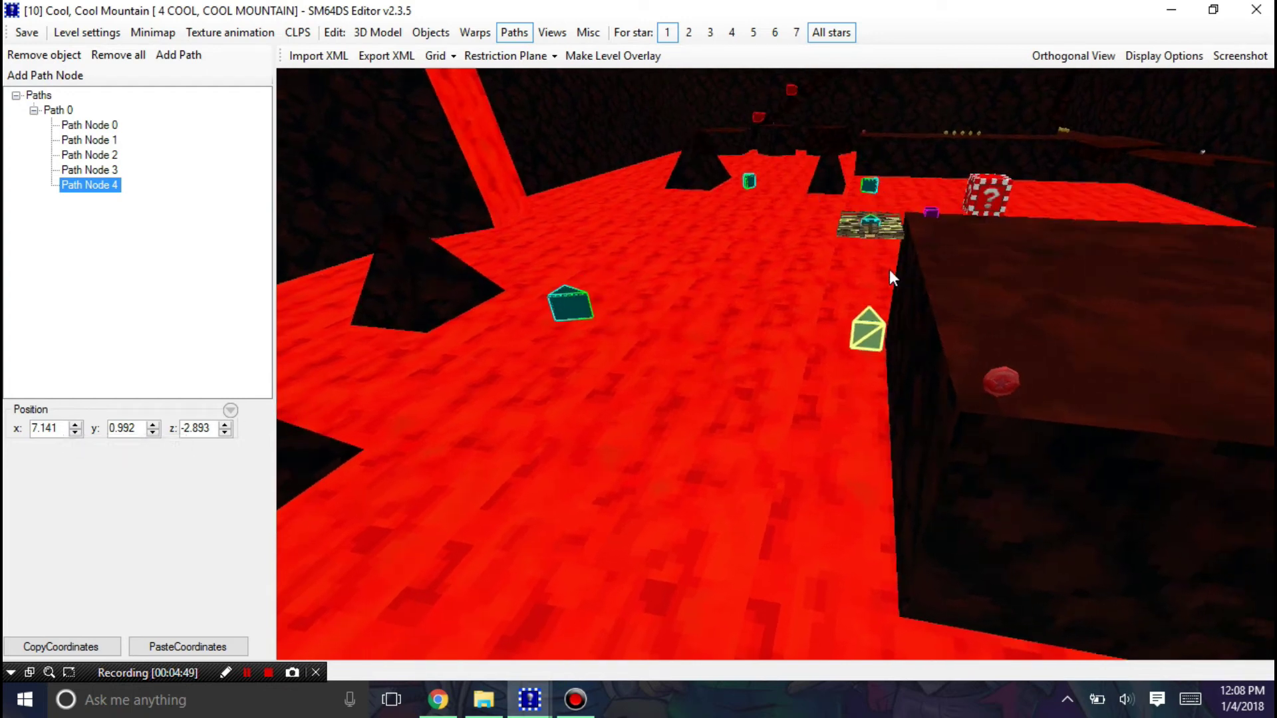
{"action": "right_click_drag", "start_coordinate": [1034, 263], "coordinate": [951, 192]}
{"action": "left_click", "coordinate": [789, 165]}
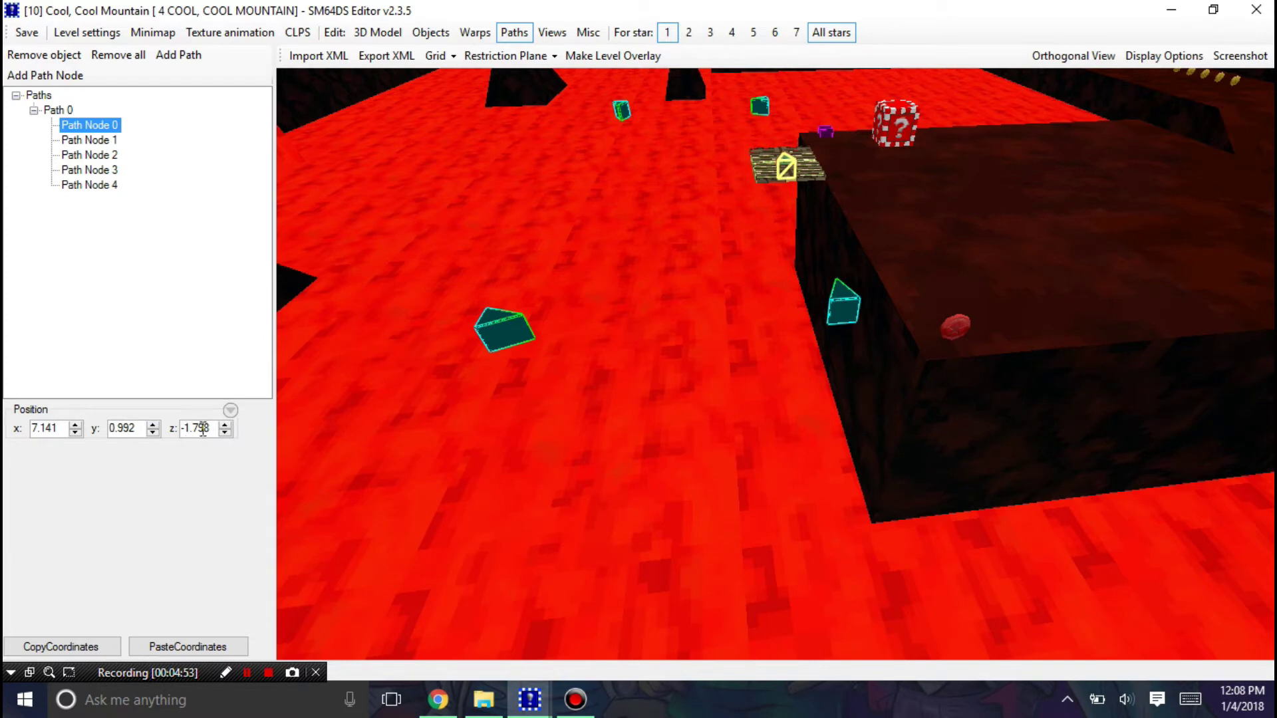
{"action": "double_click", "coordinate": [61, 429]}
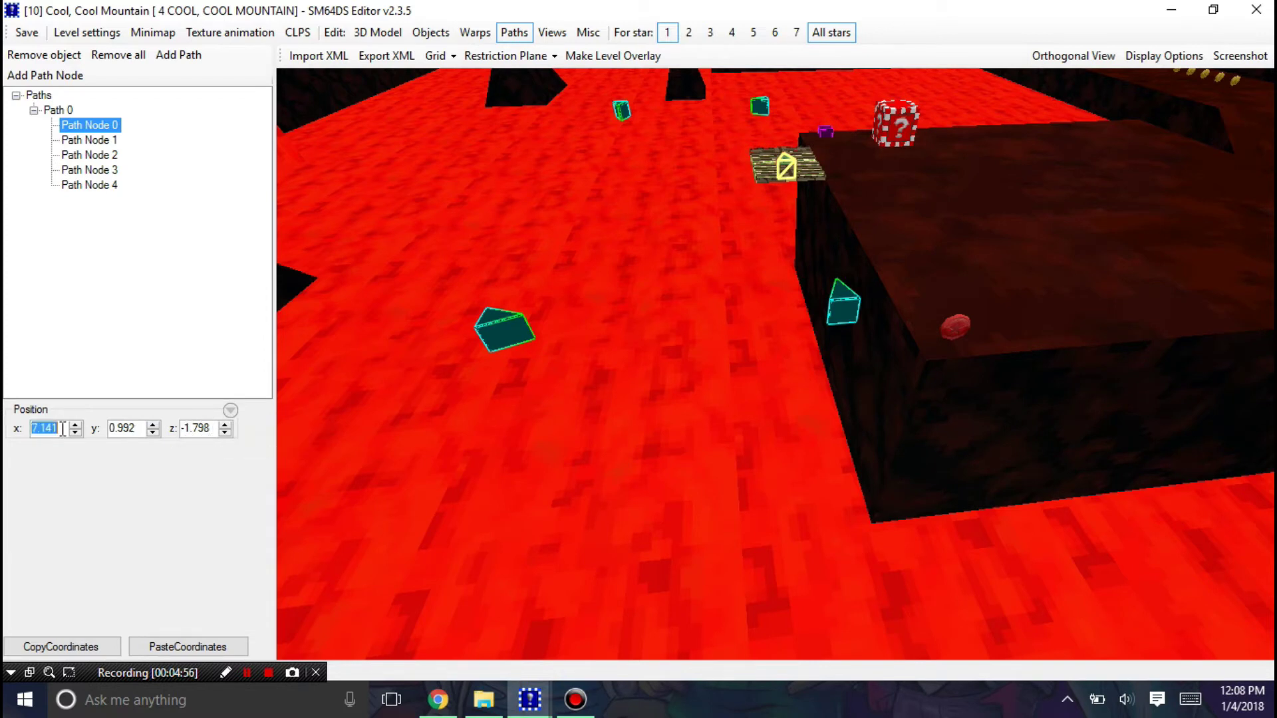
{"action": "left_click", "coordinate": [843, 313]}
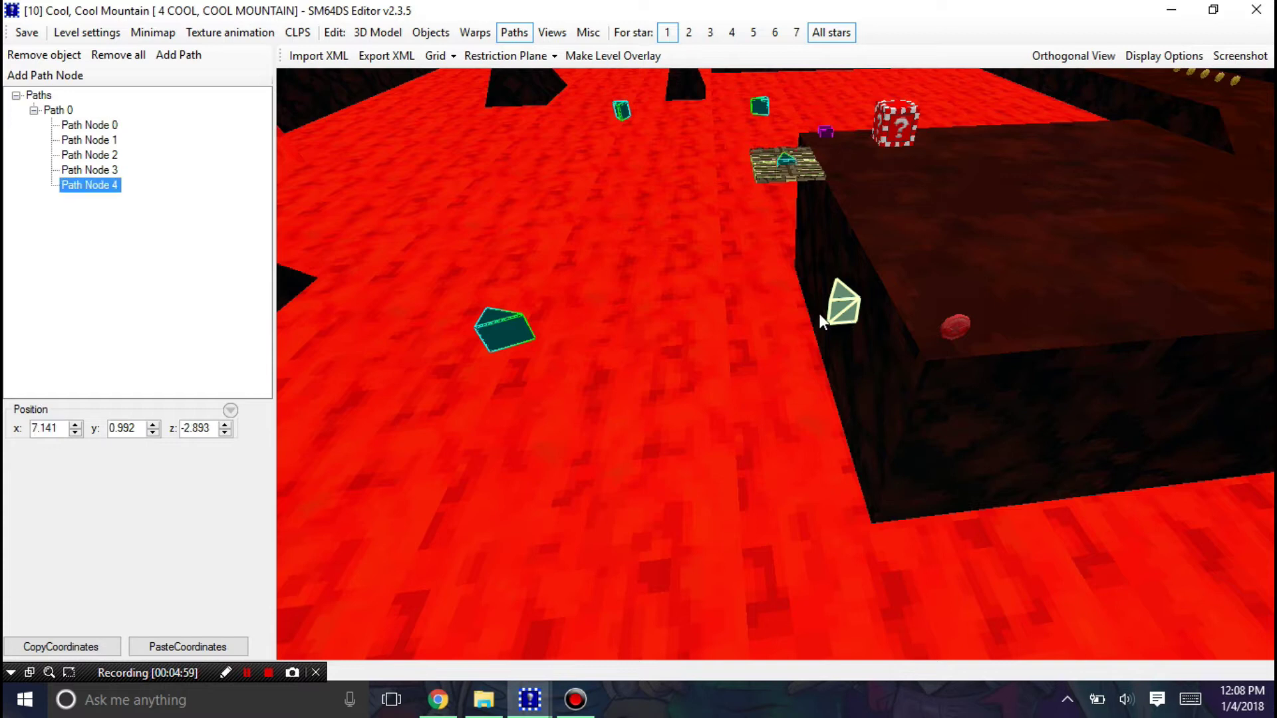
{"action": "left_click", "coordinate": [64, 428]}
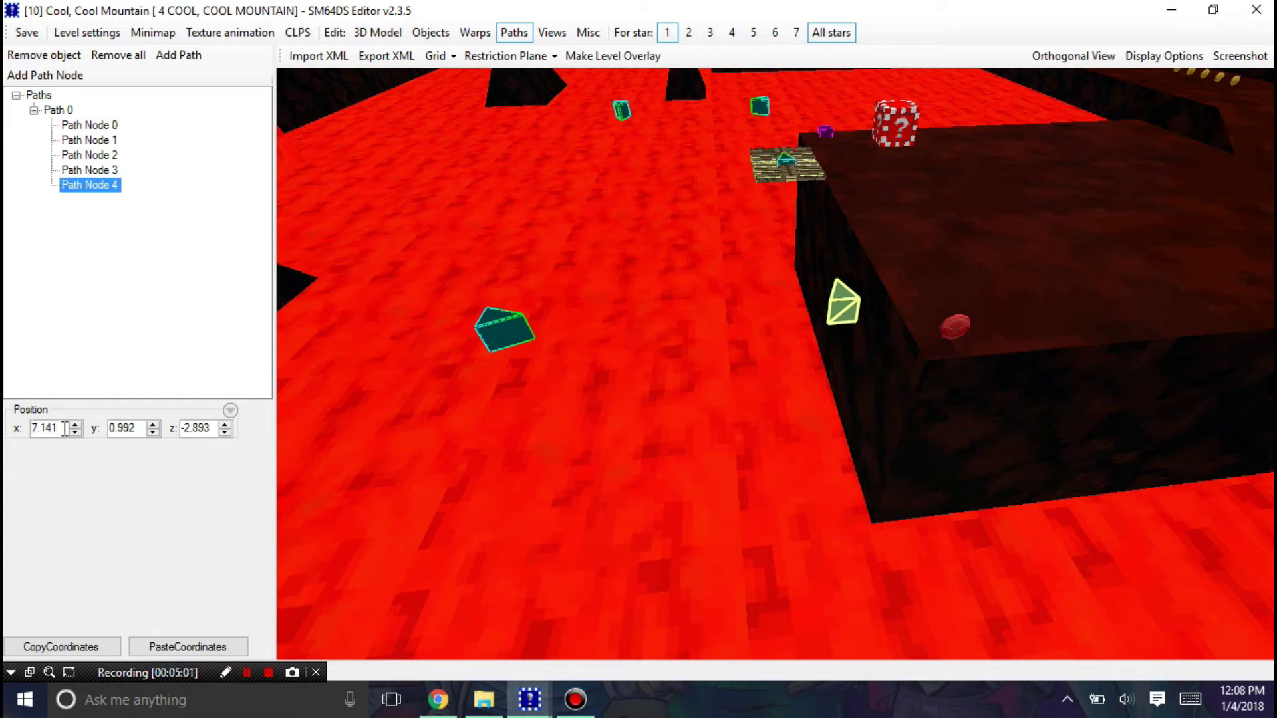
- Select the whole path and examine the route its nodes trace over the lava around the lift
{"action": "left_click_drag", "start_coordinate": [561, 234], "coordinate": [730, 429]}
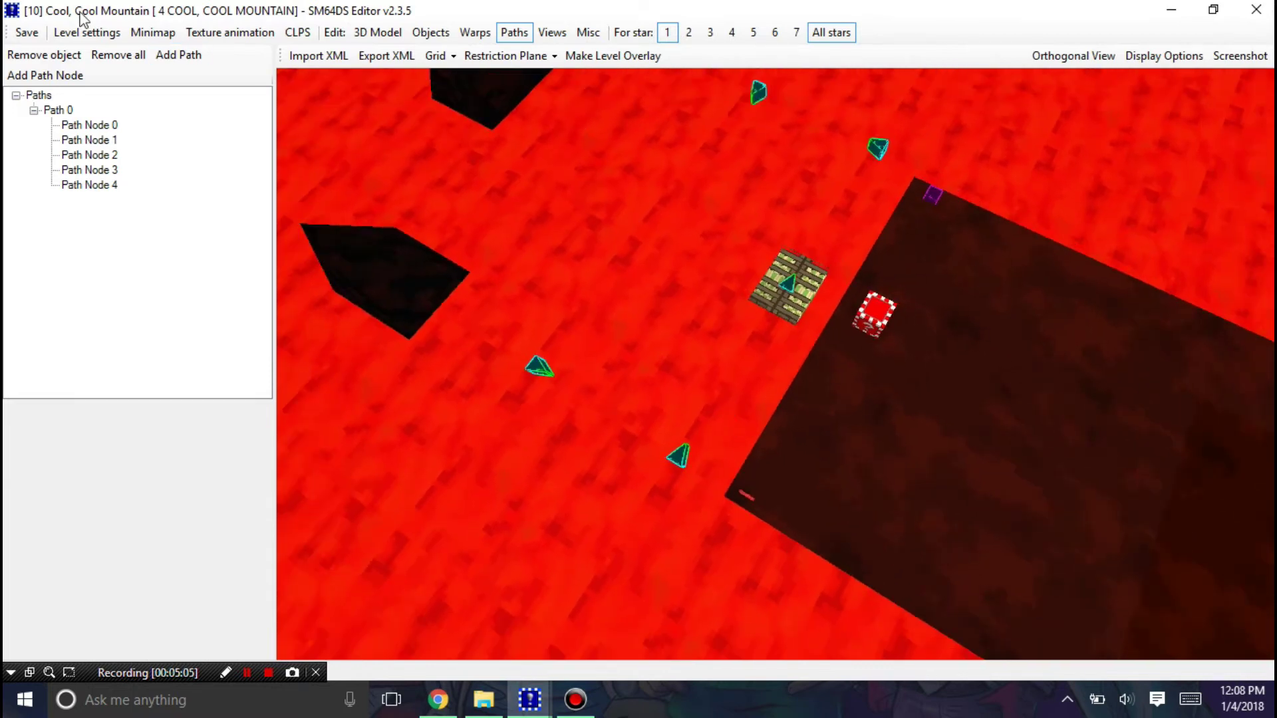
{"action": "left_click_drag", "start_coordinate": [593, 193], "coordinate": [657, 285]}
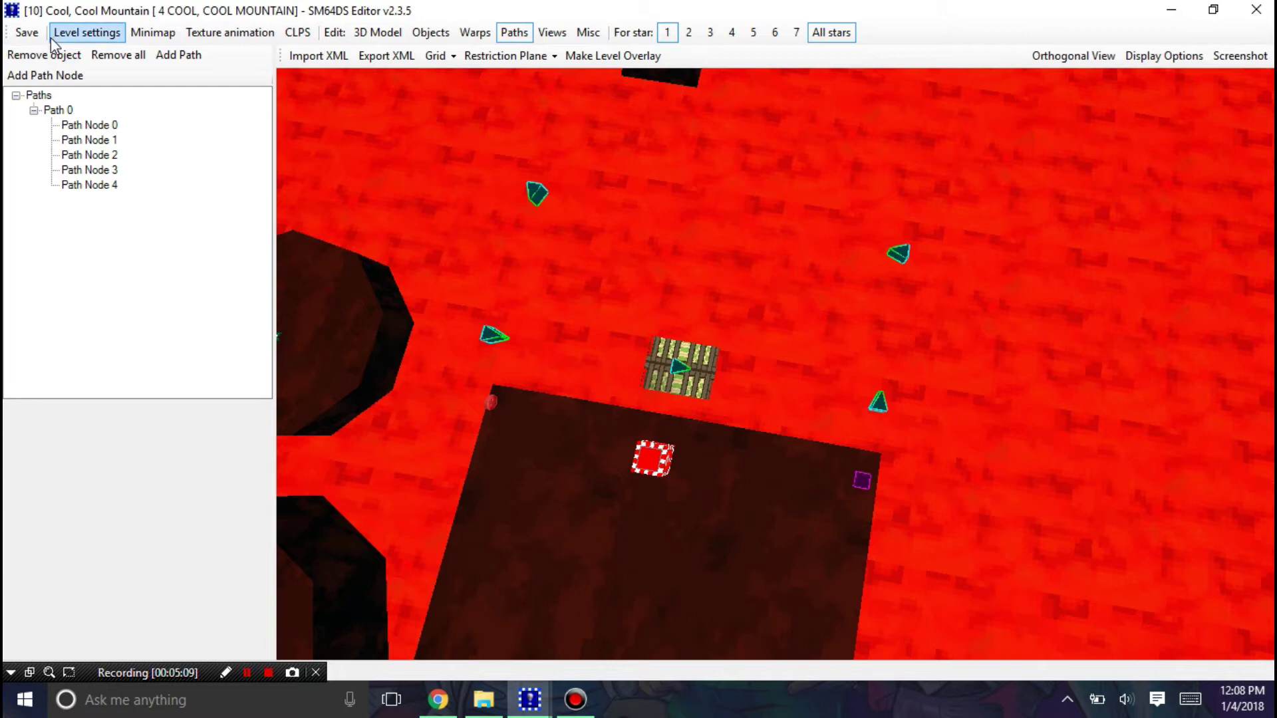
{"action": "left_click", "coordinate": [38, 96]}
{"action": "left_click", "coordinate": [59, 111]}
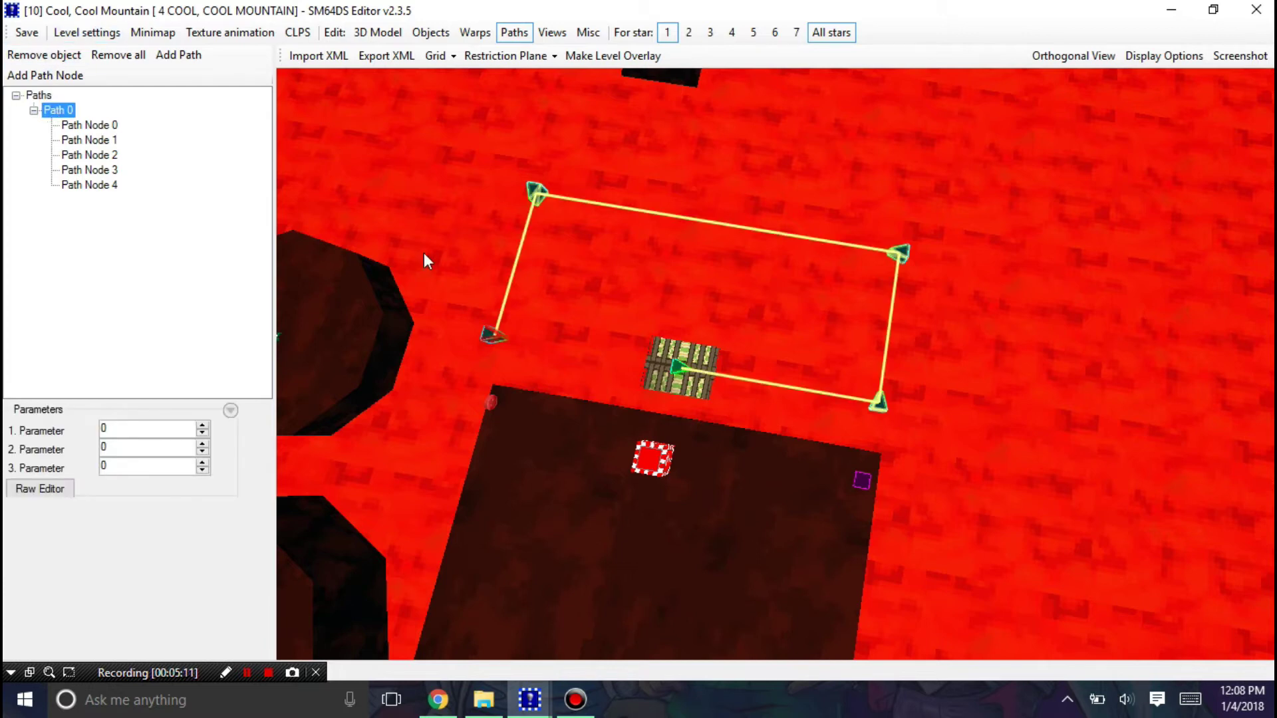
{"action": "left_click_drag", "start_coordinate": [563, 287], "coordinate": [671, 296]}
{"action": "scroll", "coordinate": [675, 297], "scroll_direction": "up", "scroll_amount": 4}
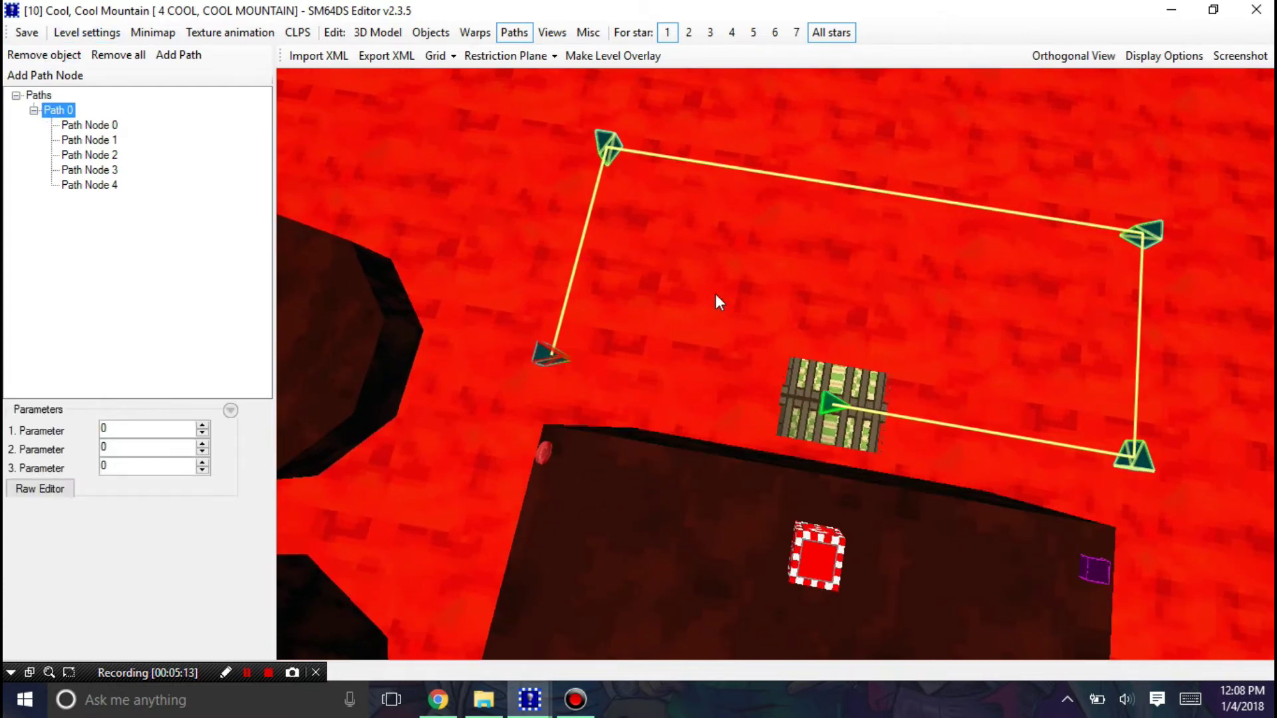
{"action": "left_click_drag", "start_coordinate": [967, 323], "coordinate": [649, 513]}
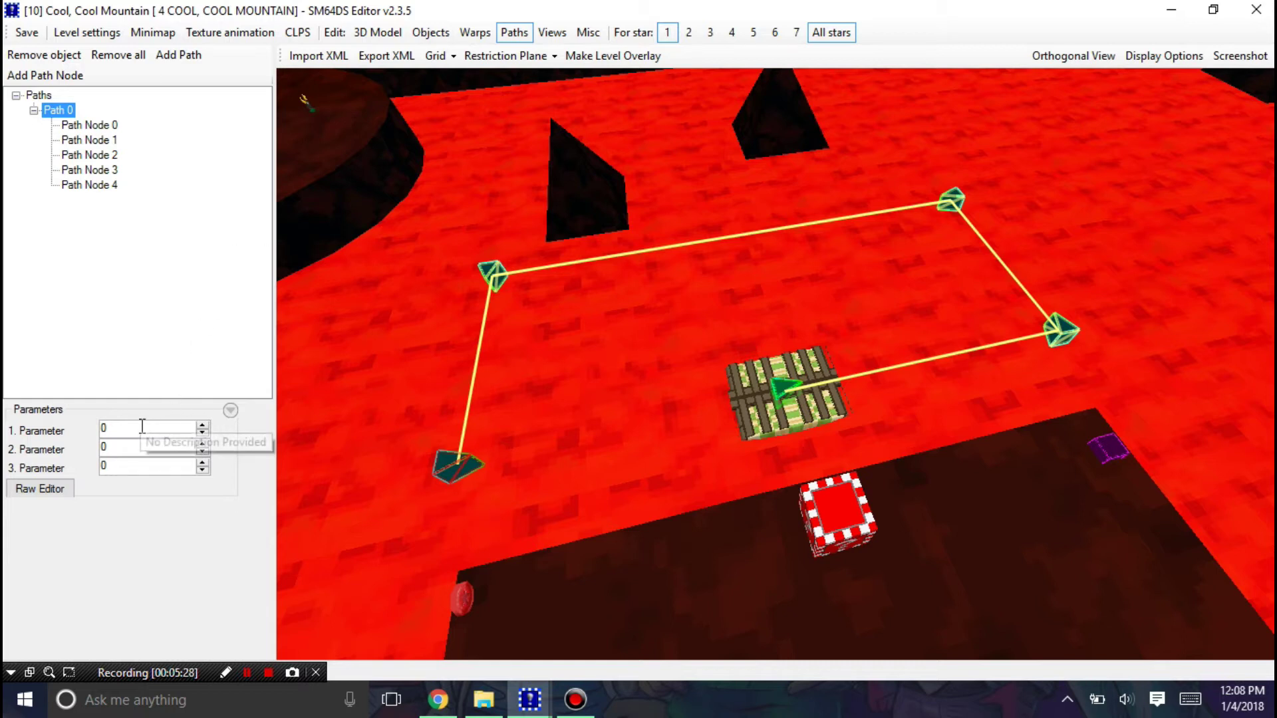
- Set the path's third parameter to FF and save the level
{"action": "double_click", "coordinate": [141, 463]}
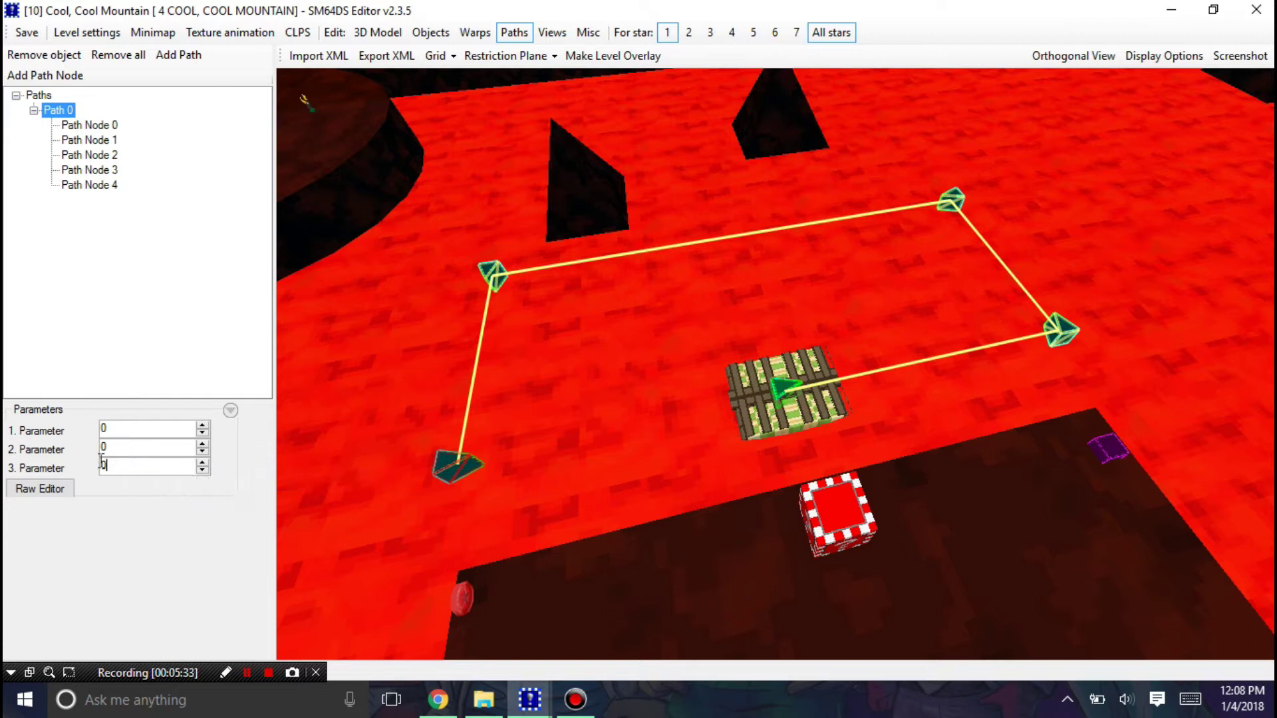
{"action": "type", "text": "FF"}
{"action": "left_click", "coordinate": [83, 126]}
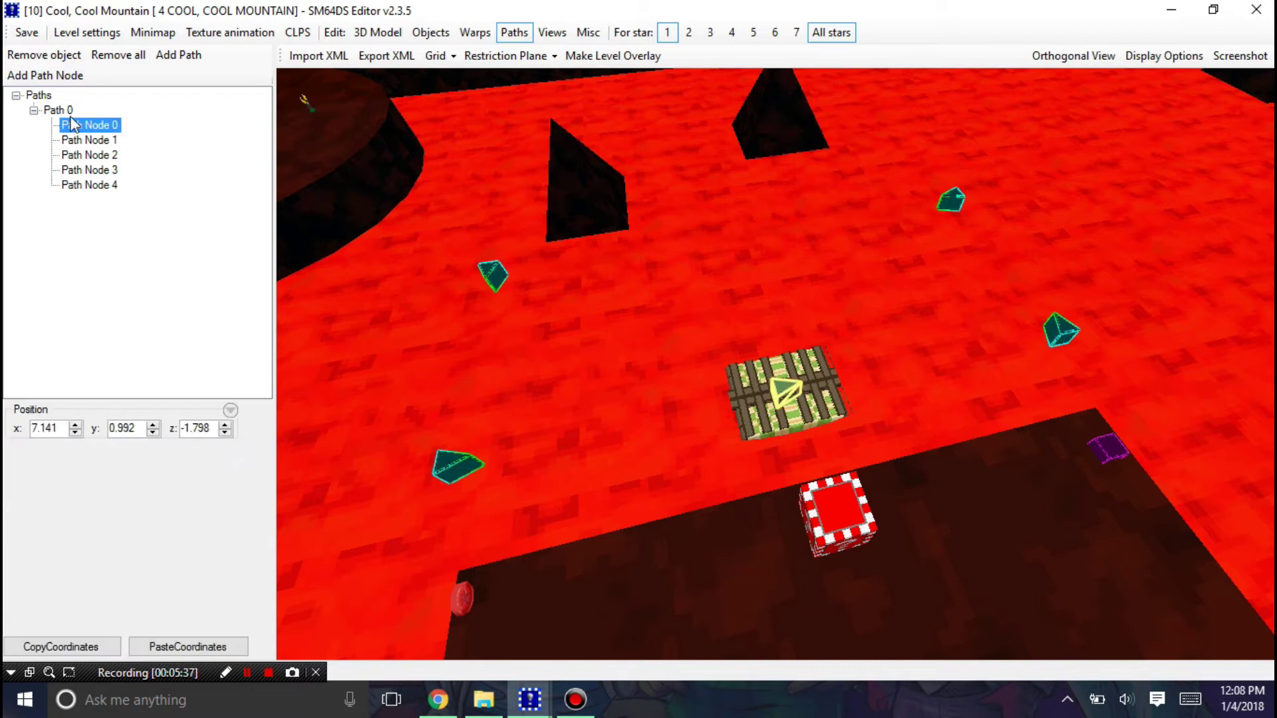
{"action": "left_click", "coordinate": [65, 111]}
{"action": "left_click", "coordinate": [24, 35]}
- Switch to object editing and select the path-controlled lift over the lava
{"action": "right_click_drag", "start_coordinate": [466, 186], "coordinate": [507, 329]}
{"action": "left_click_drag", "start_coordinate": [507, 328], "coordinate": [534, 387]}
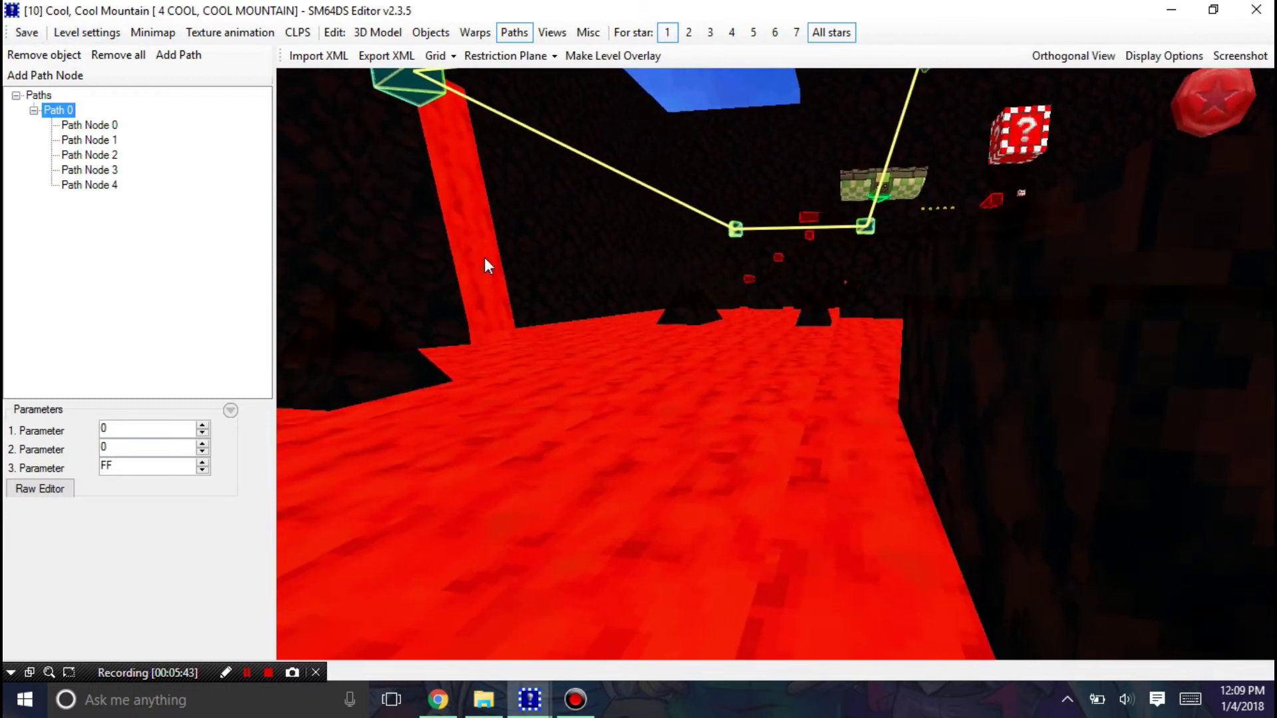
{"action": "left_click_drag", "start_coordinate": [484, 260], "coordinate": [651, 360]}
{"action": "left_click", "coordinate": [430, 32]}
{"action": "left_click_drag", "start_coordinate": [478, 224], "coordinate": [732, 341]}
{"action": "left_click", "coordinate": [732, 340]}
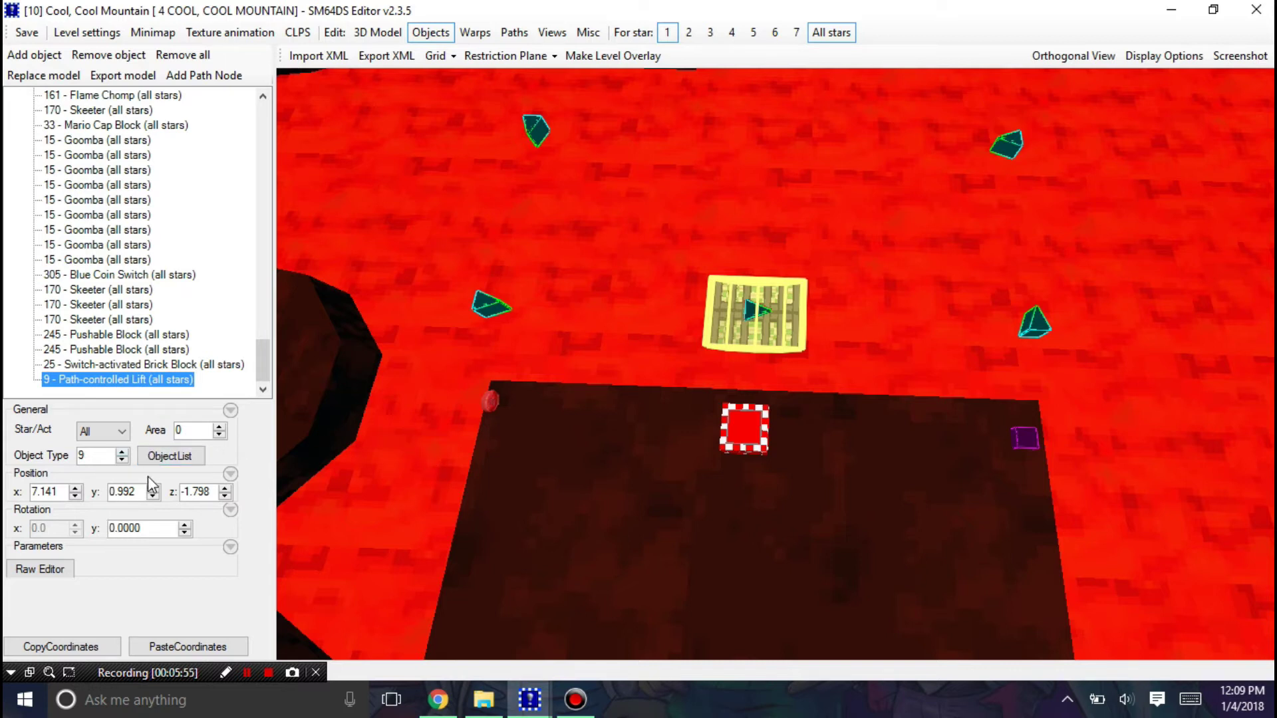
- Read the Path-controlled Lift's description in the object list for what each digit of Parameter 1 controls
{"action": "left_click", "coordinate": [163, 453]}
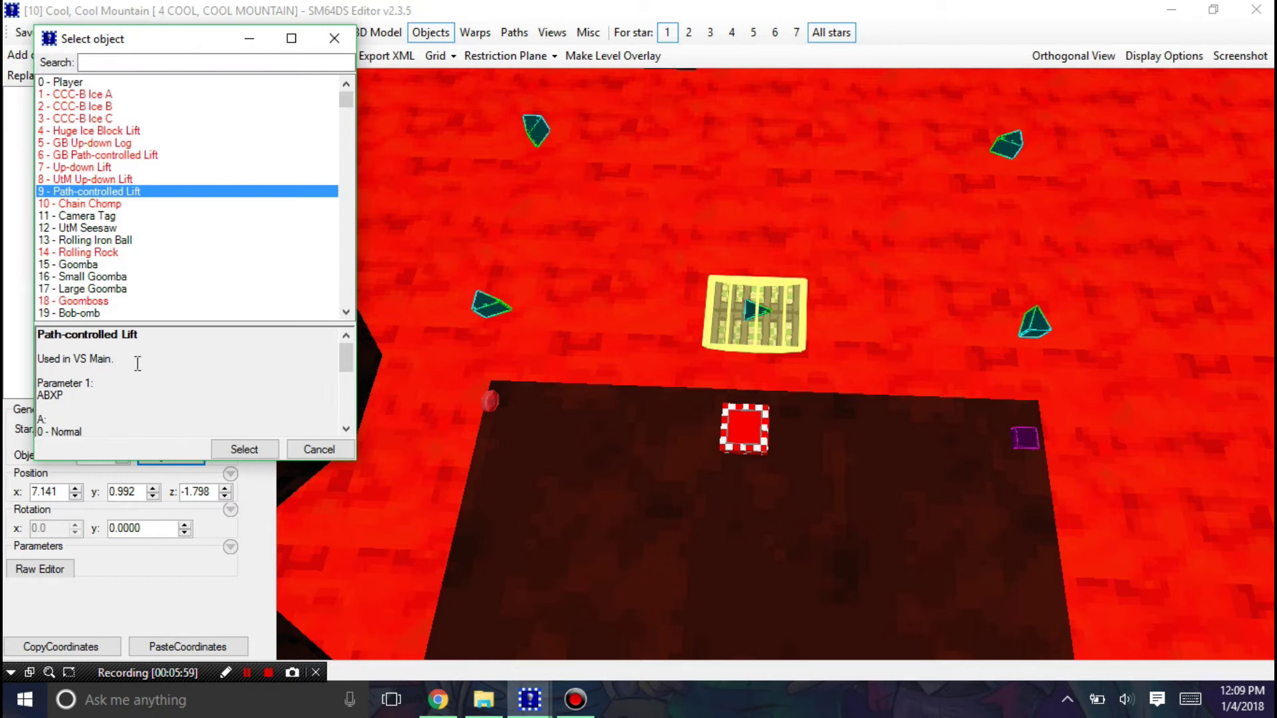
{"action": "scroll", "coordinate": [138, 363], "scroll_direction": "down", "scroll_amount": 2}
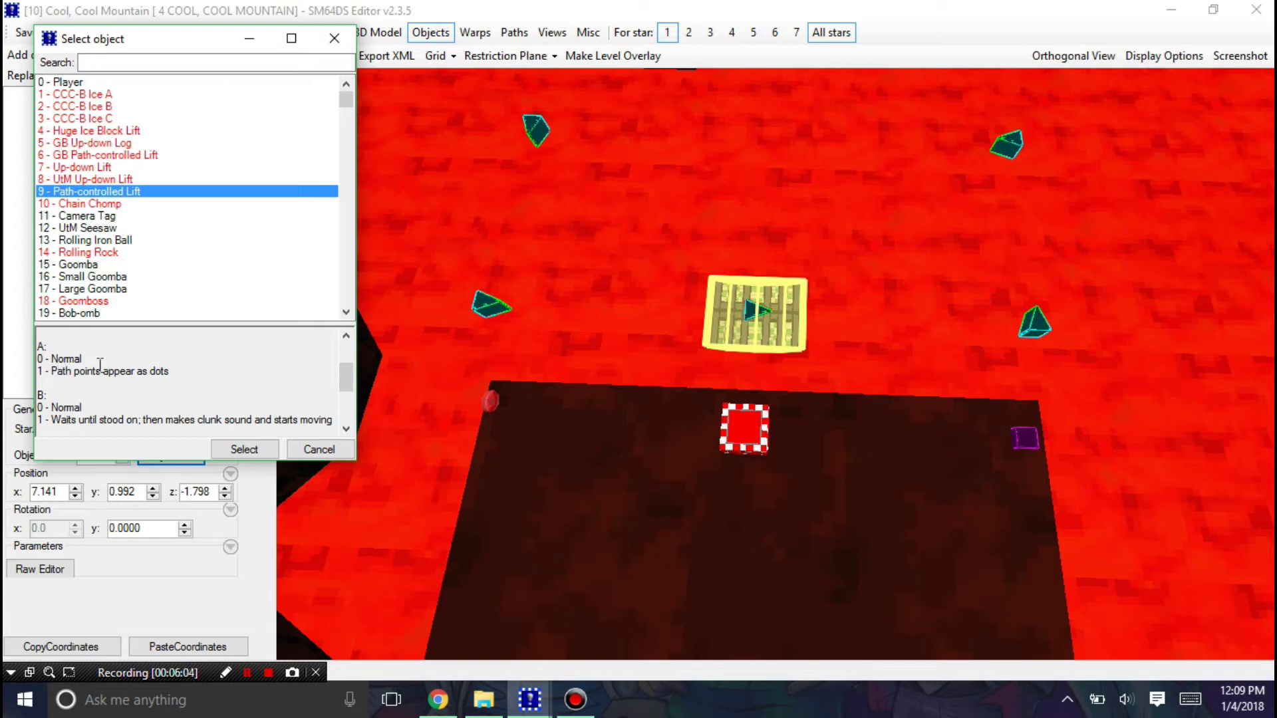
{"action": "scroll", "coordinate": [100, 364], "scroll_direction": "up", "scroll_amount": 2}
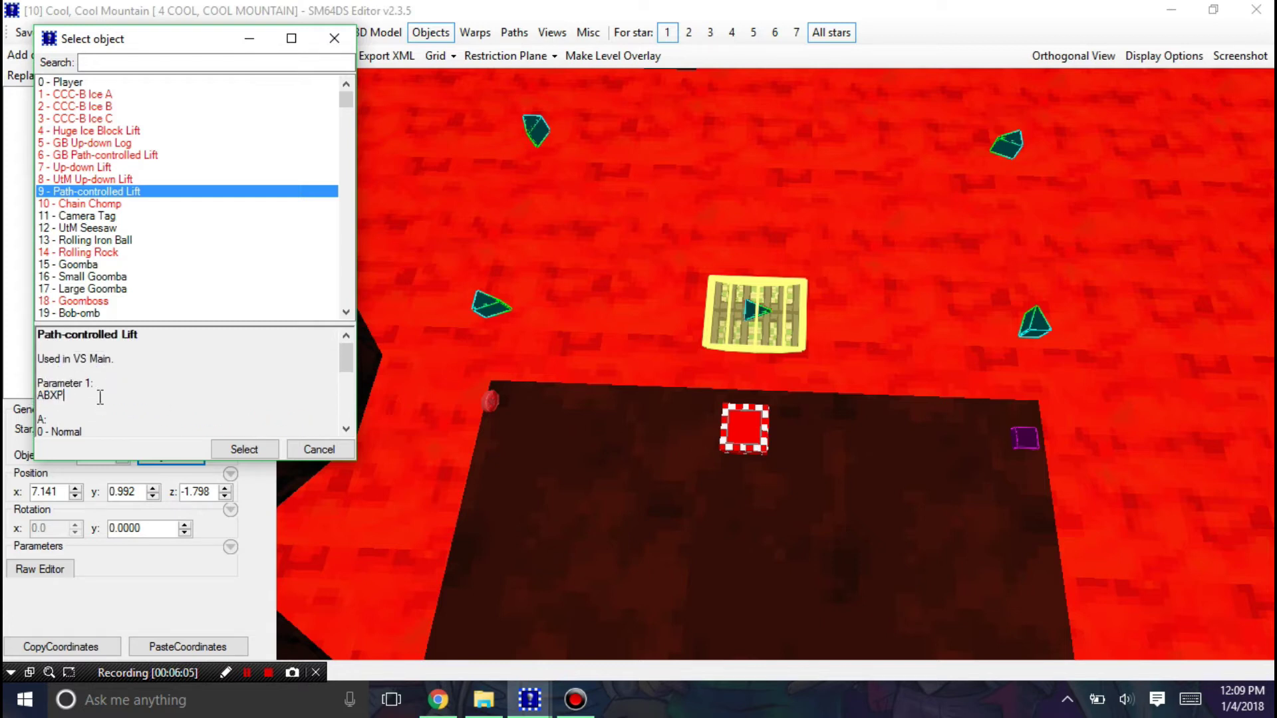
{"action": "scroll", "coordinate": [100, 397], "scroll_direction": "down", "scroll_amount": 1}
{"action": "scroll", "coordinate": [100, 397], "scroll_direction": "down", "scroll_amount": 3}
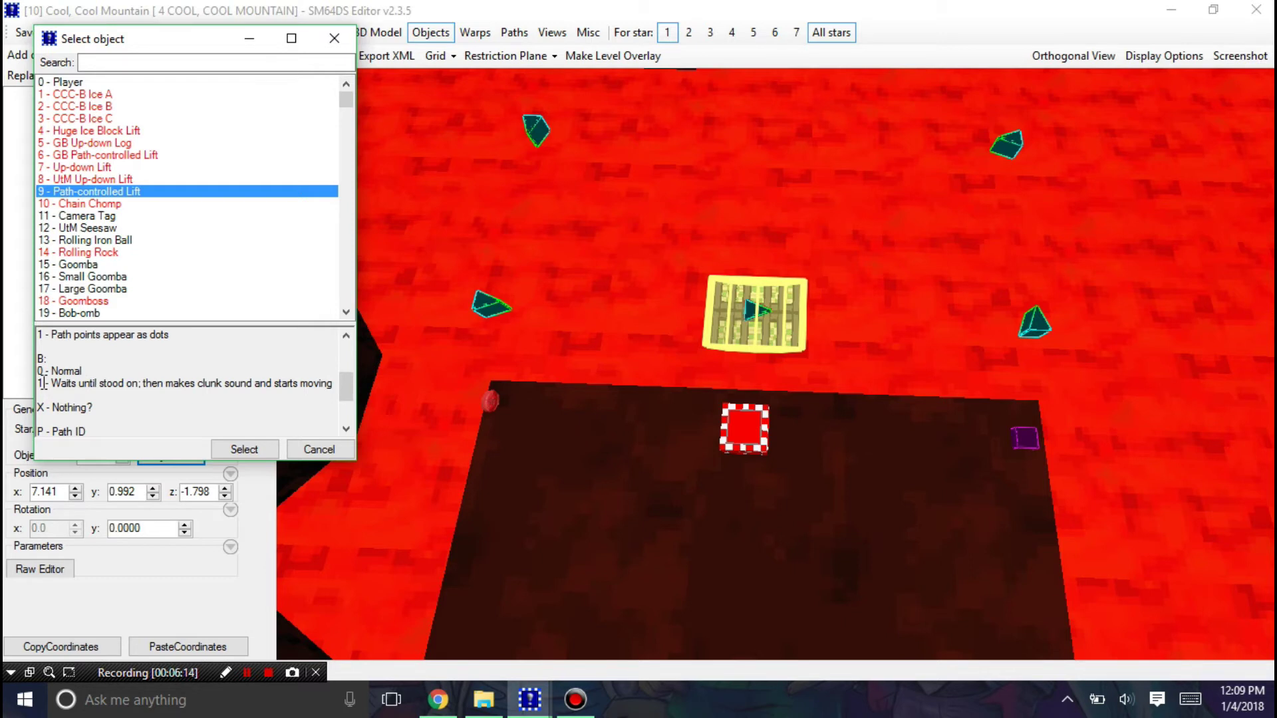
{"action": "left_click_drag", "start_coordinate": [32, 414], "coordinate": [32, 402]}
{"action": "left_click", "coordinate": [100, 402]}
{"action": "scroll", "coordinate": [100, 401], "scroll_direction": "down", "scroll_amount": 1}
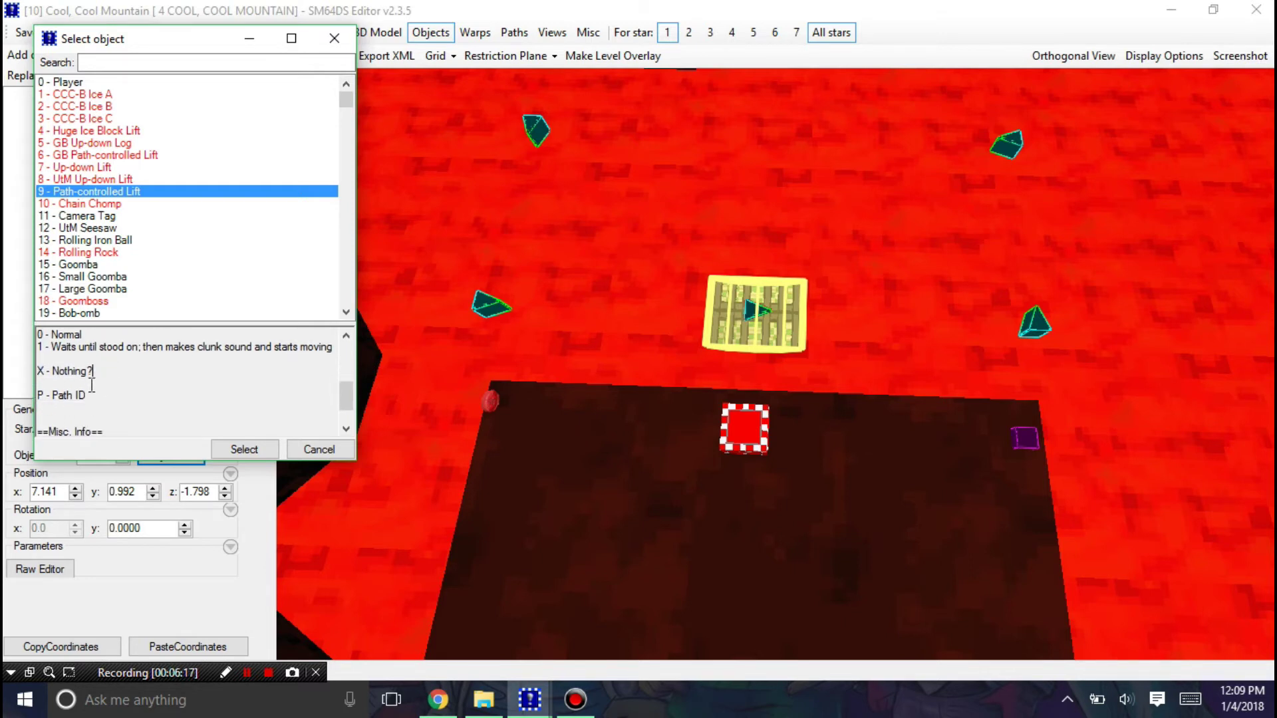
{"action": "left_click_drag", "start_coordinate": [94, 47], "coordinate": [373, 113]}
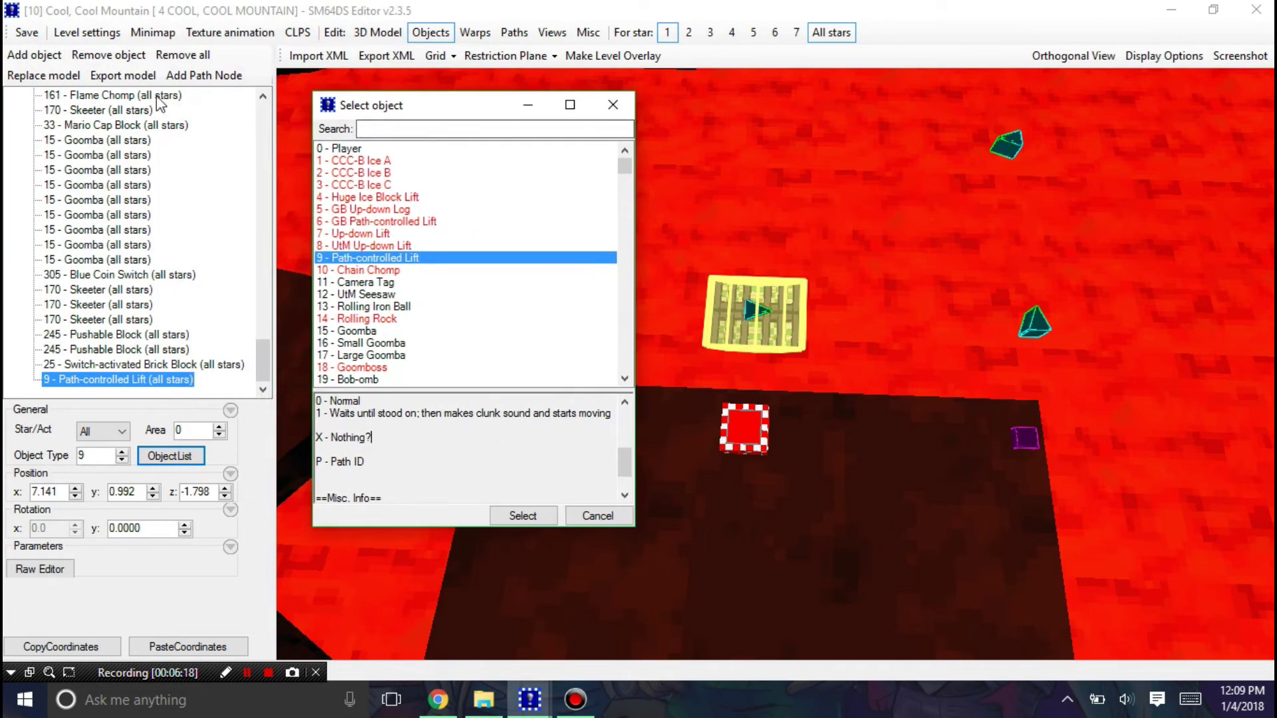
{"action": "left_click", "coordinate": [488, 37]}
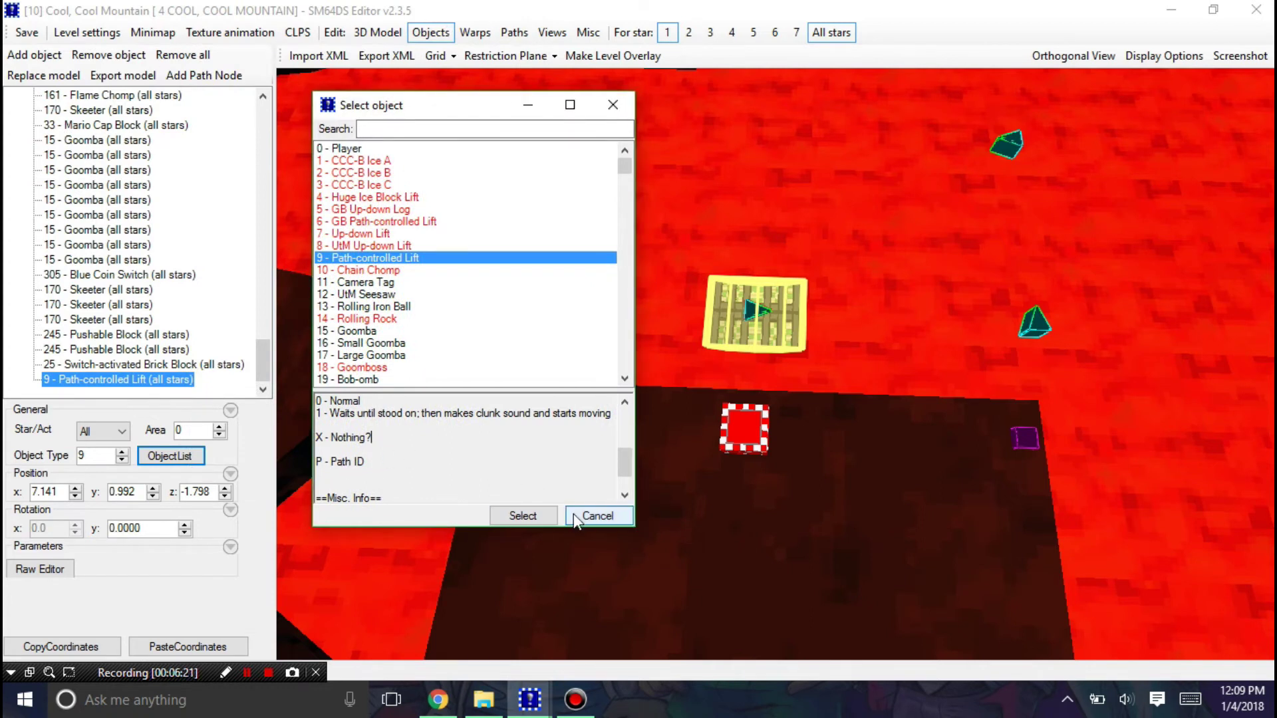
- Close the object list and select Path 0 in path editing to examine its route around the lift
{"action": "left_click", "coordinate": [576, 515]}
{"action": "left_click", "coordinate": [514, 32]}
{"action": "left_click", "coordinate": [33, 90]}
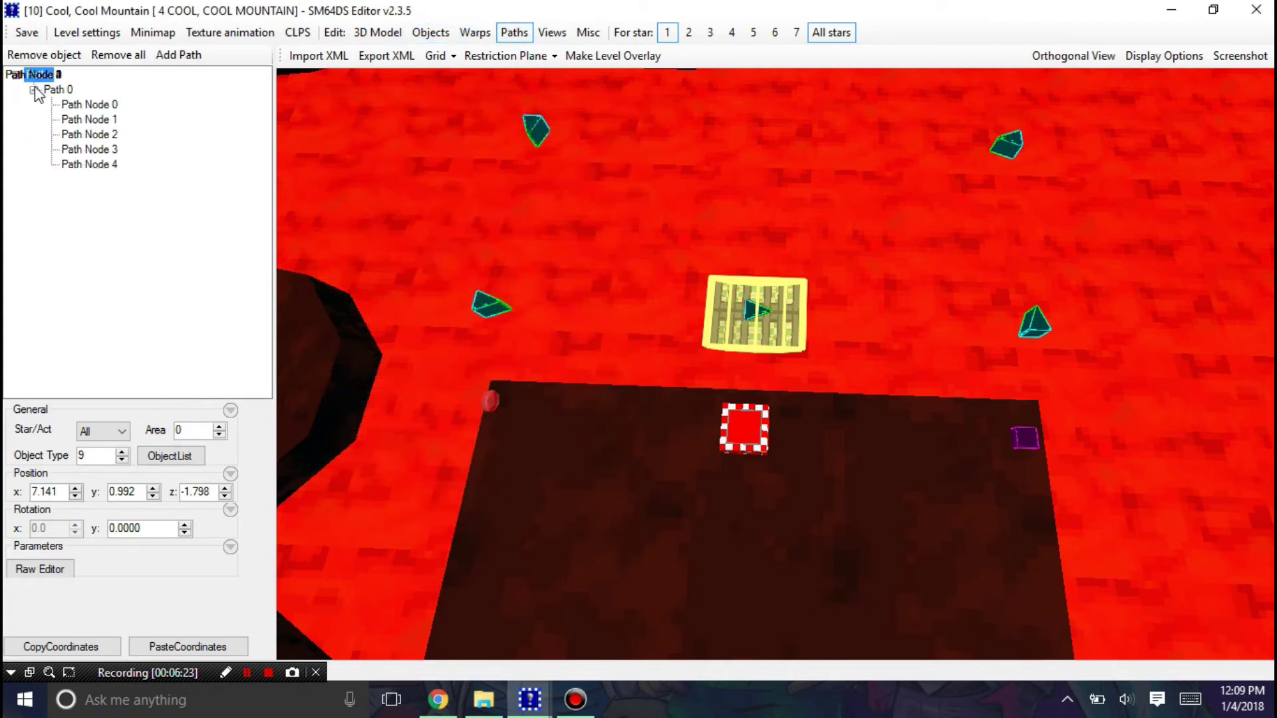
{"action": "left_click", "coordinate": [60, 91]}
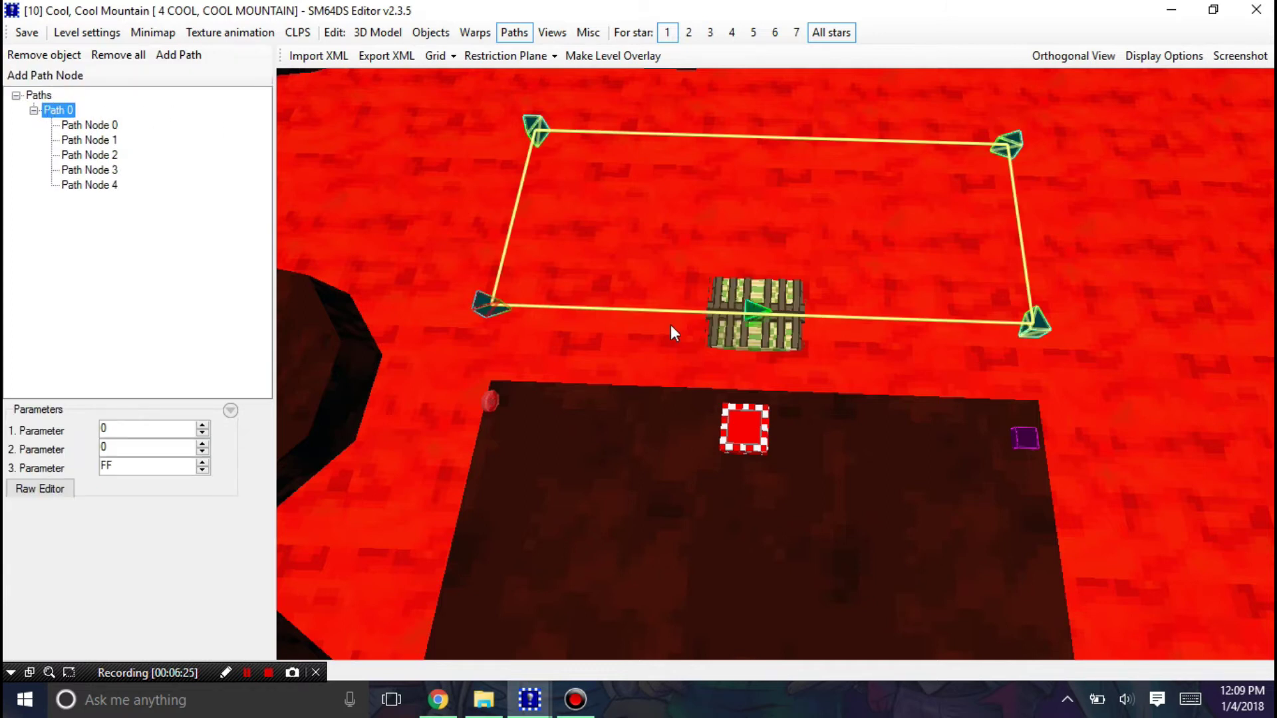
{"action": "scroll", "coordinate": [736, 313], "scroll_direction": "up", "scroll_amount": 2}
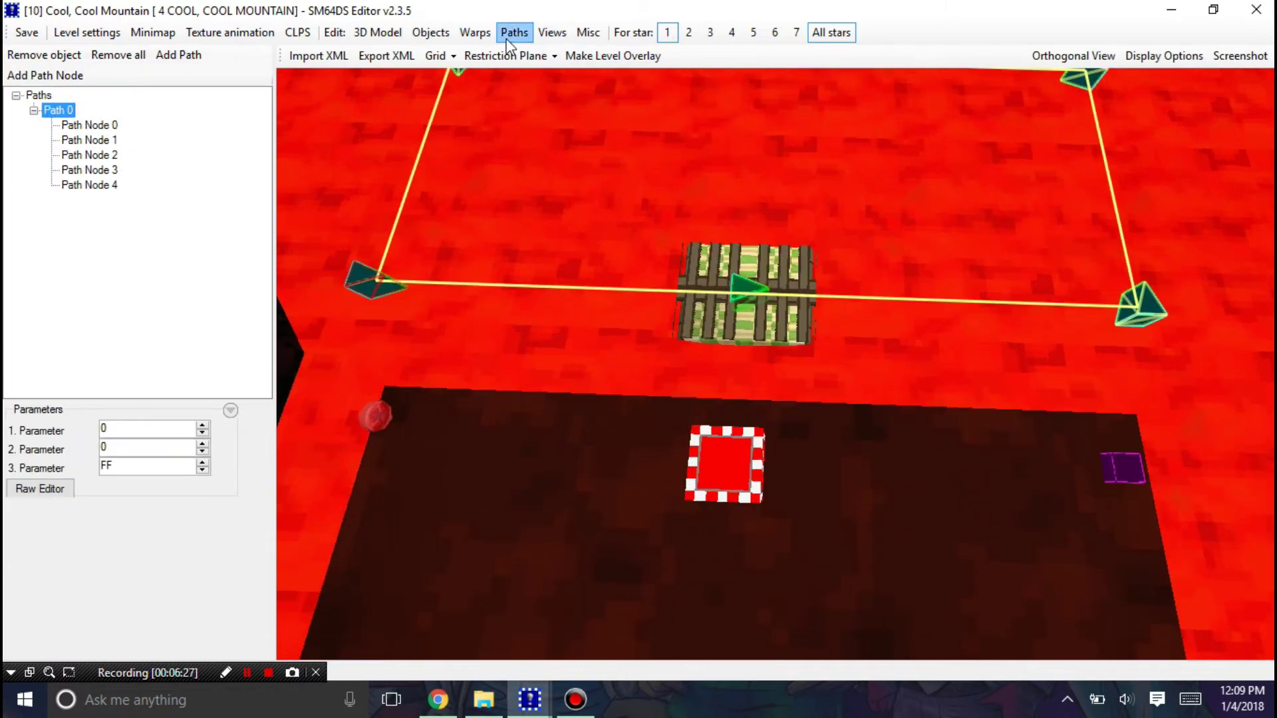
- Select the path-controlled lift in object editing and set the first two digits of its raw Parameter 1 to 1
{"action": "left_click", "coordinate": [430, 31]}
{"action": "left_click", "coordinate": [728, 342]}
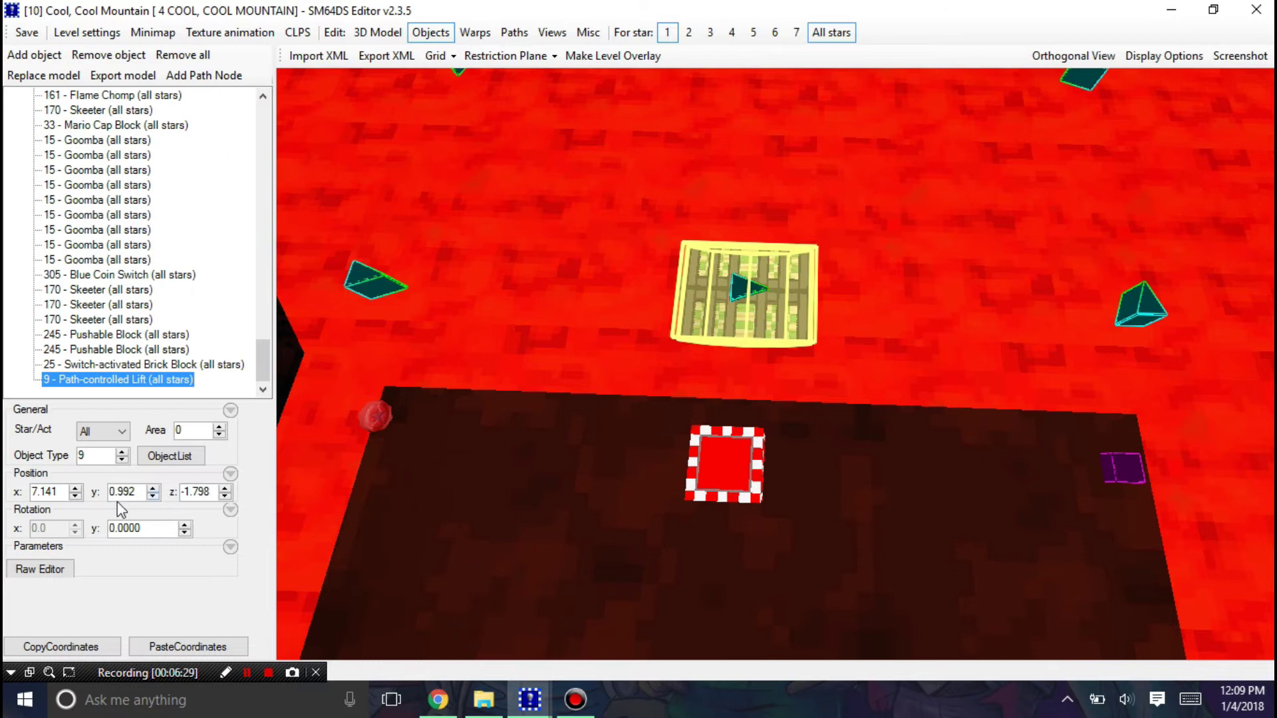
{"action": "left_click", "coordinate": [40, 569]}
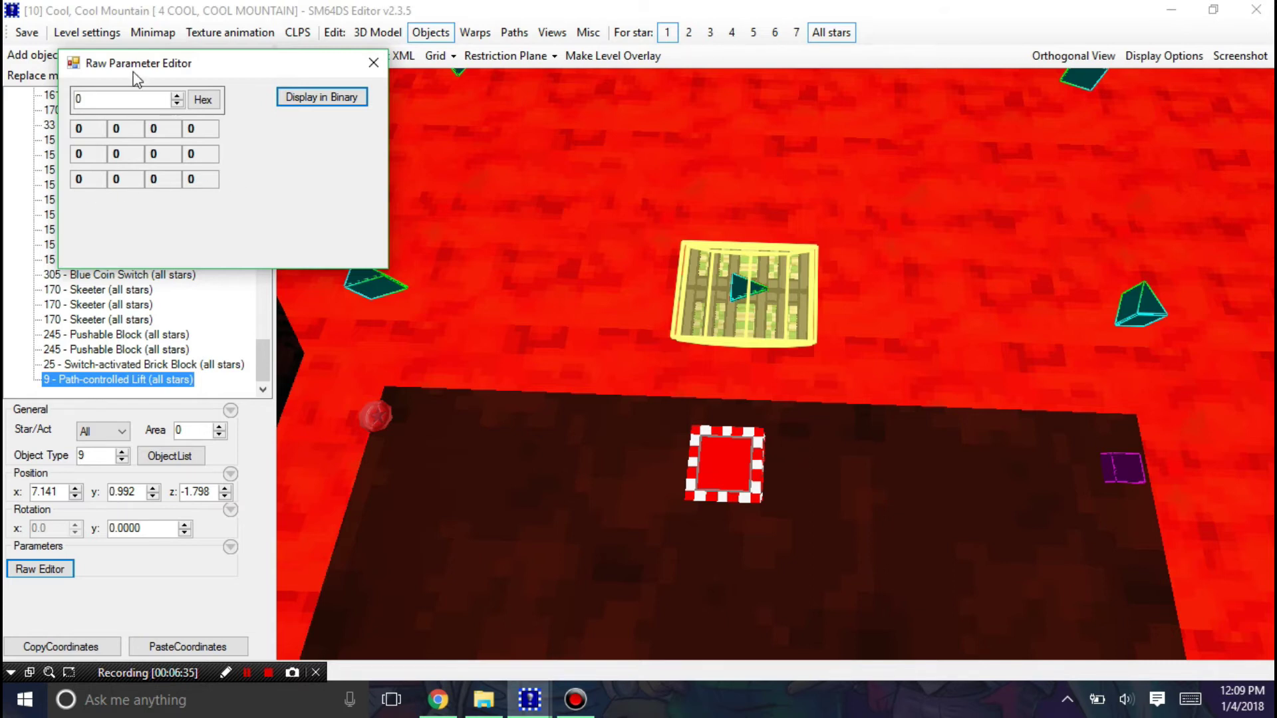
{"action": "left_click_drag", "start_coordinate": [136, 63], "coordinate": [335, 264]}
{"action": "left_click", "coordinate": [370, 259]}
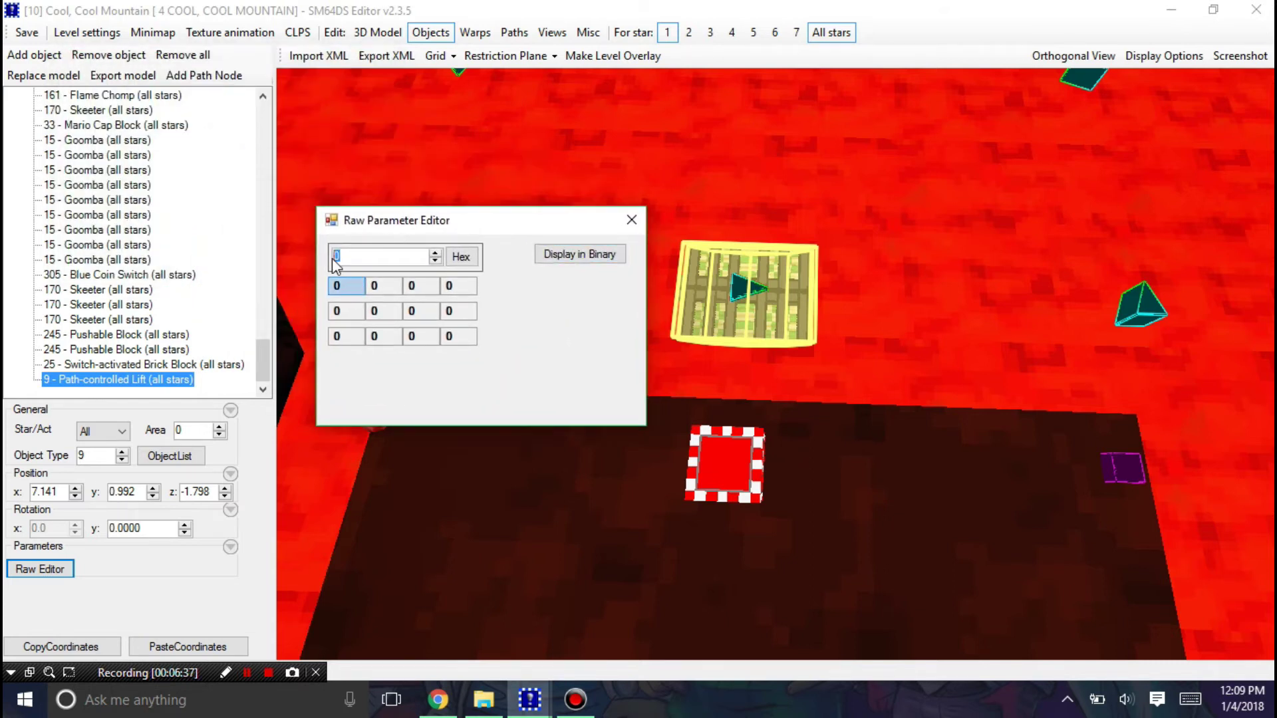
{"action": "left_click", "coordinate": [375, 285]}
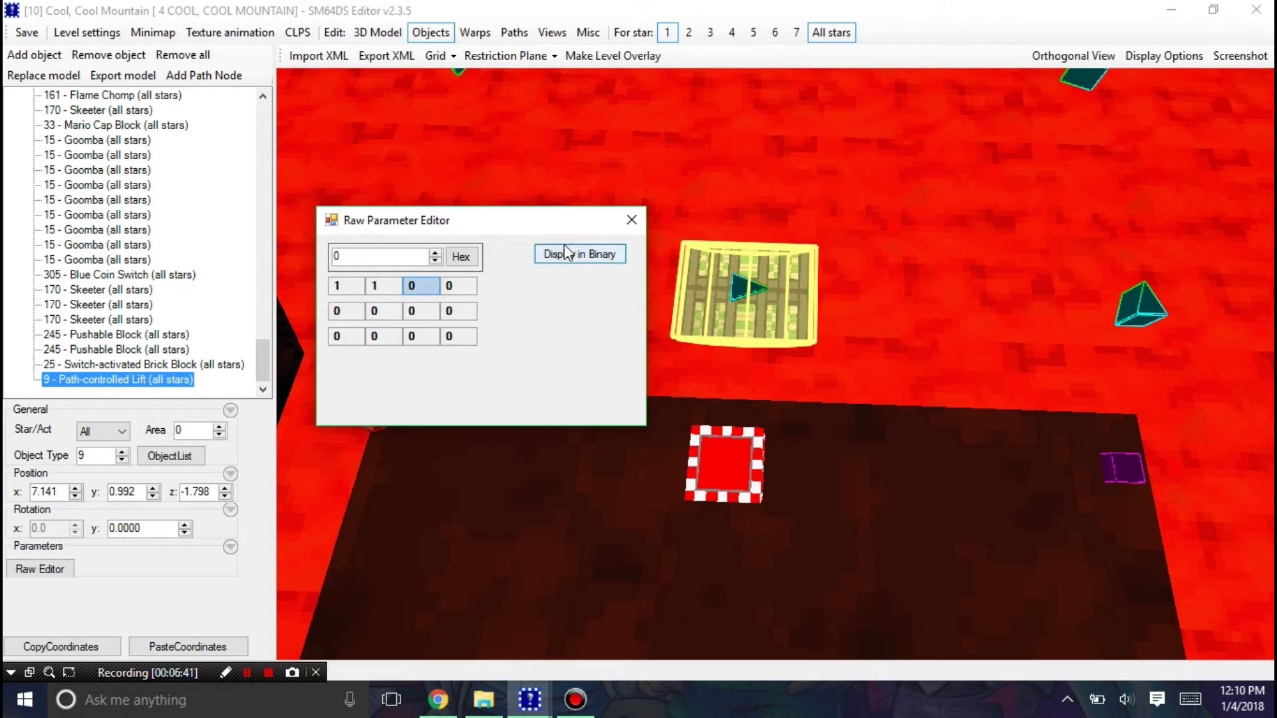
{"action": "left_click", "coordinate": [632, 221]}
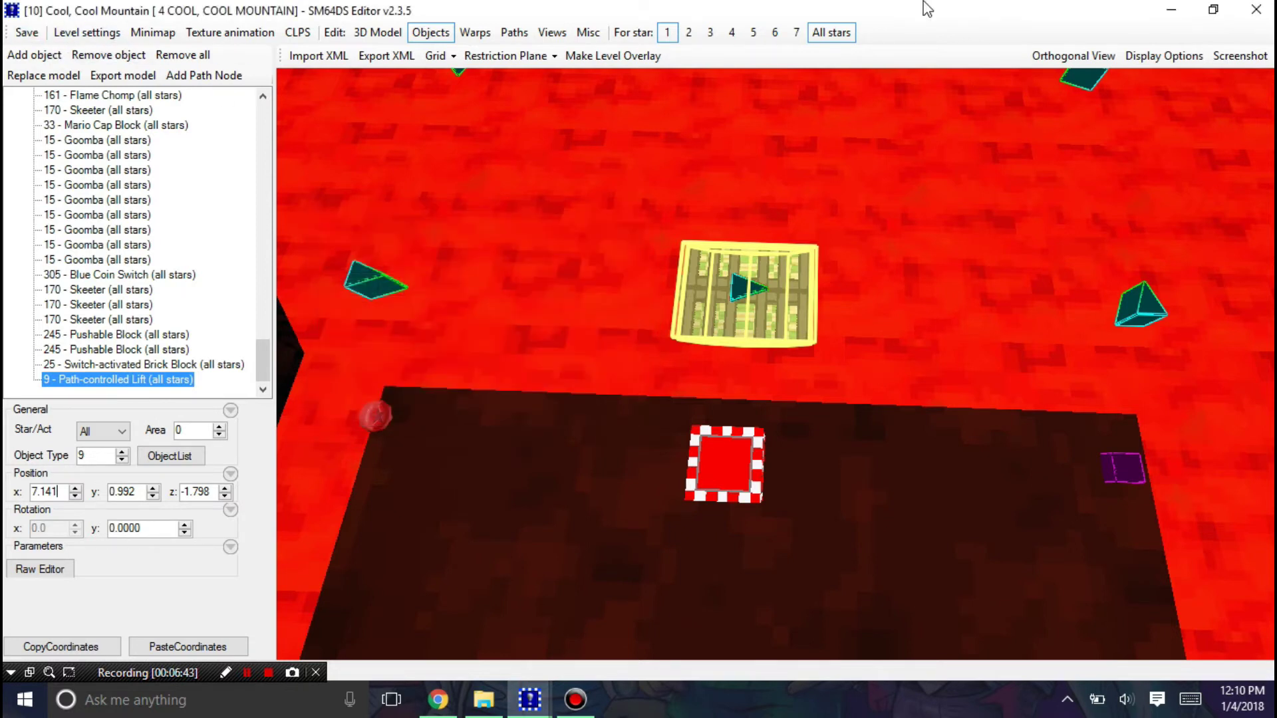
- Close the level and reopen Cool, Cool Mountain for editing with the lava area in view
{"action": "left_click", "coordinate": [1256, 9]}
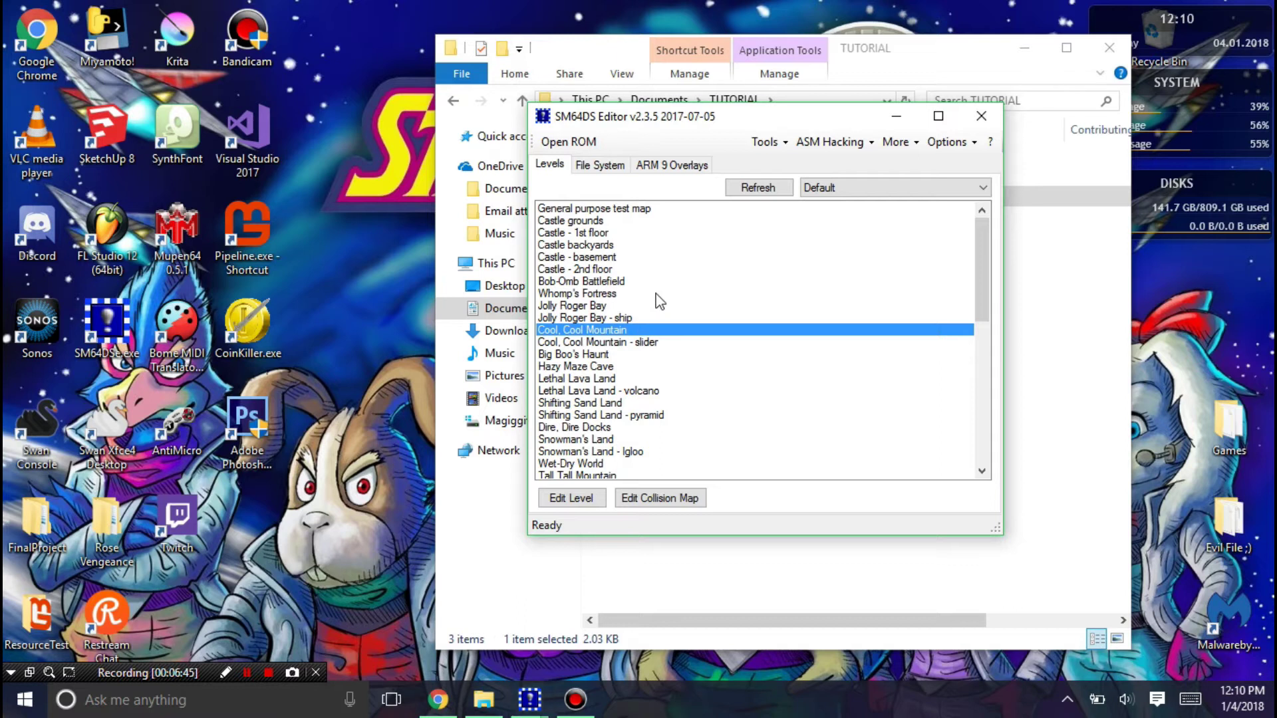
{"action": "double_click", "coordinate": [625, 330]}
{"action": "left_click", "coordinate": [912, 88]}
{"action": "left_click_drag", "start_coordinate": [939, 251], "coordinate": [880, 624]}
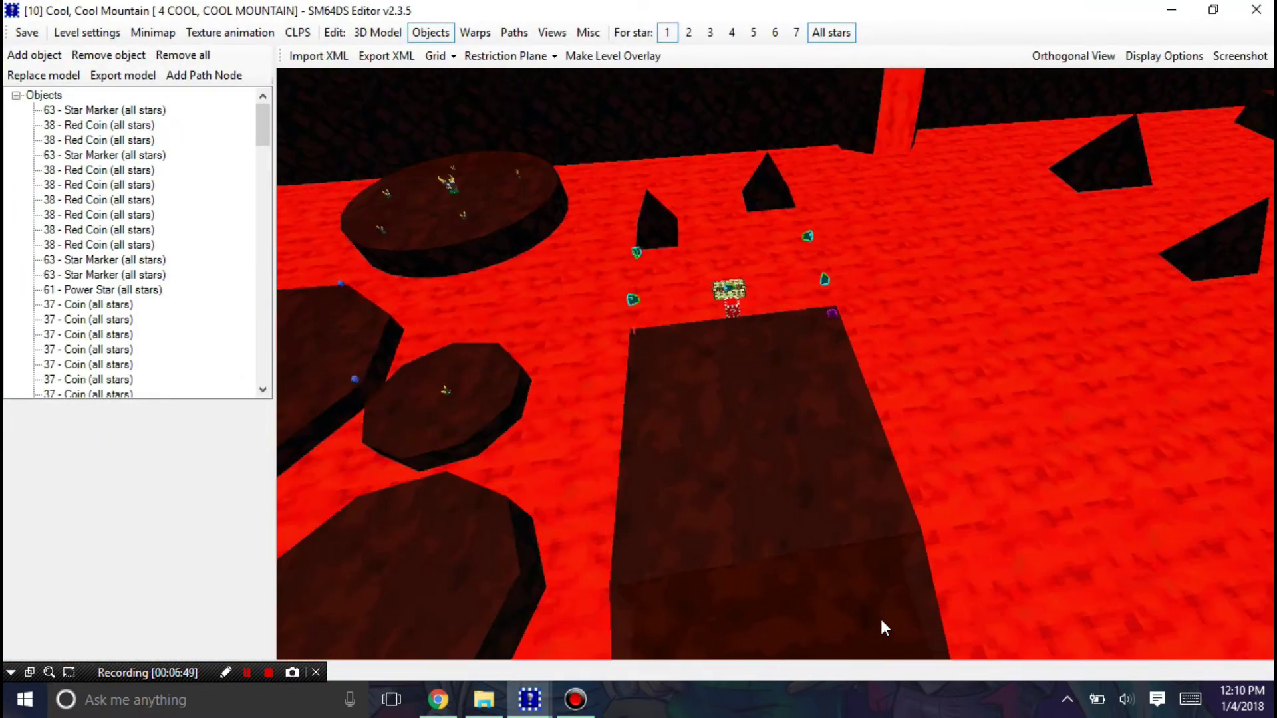
- Switch to path editing, examine Path 0's closed route around the lift from above, and close the level
{"action": "left_click", "coordinate": [514, 32]}
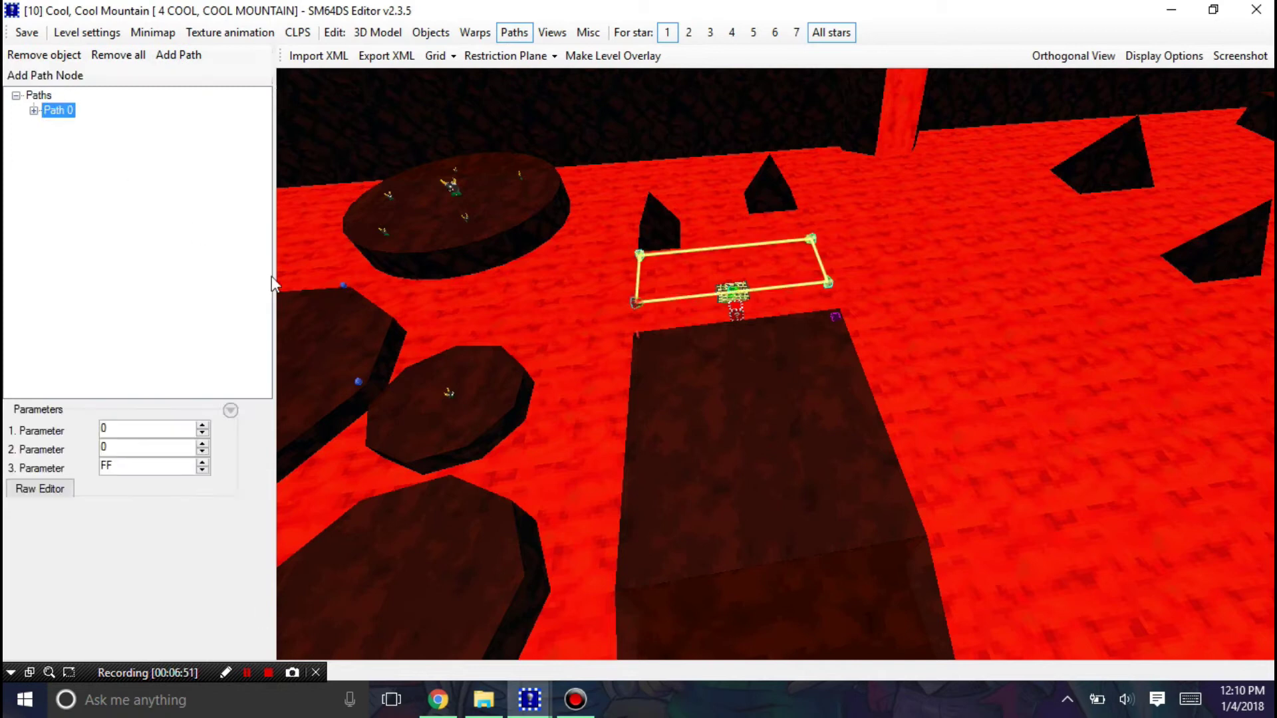
{"action": "left_click_drag", "start_coordinate": [519, 412], "coordinate": [616, 536]}
{"action": "scroll", "coordinate": [572, 383], "scroll_direction": "up", "scroll_amount": 3}
{"action": "right_click_drag", "start_coordinate": [571, 383], "coordinate": [573, 428]}
{"action": "scroll", "coordinate": [581, 420], "scroll_direction": "up", "scroll_amount": 3}
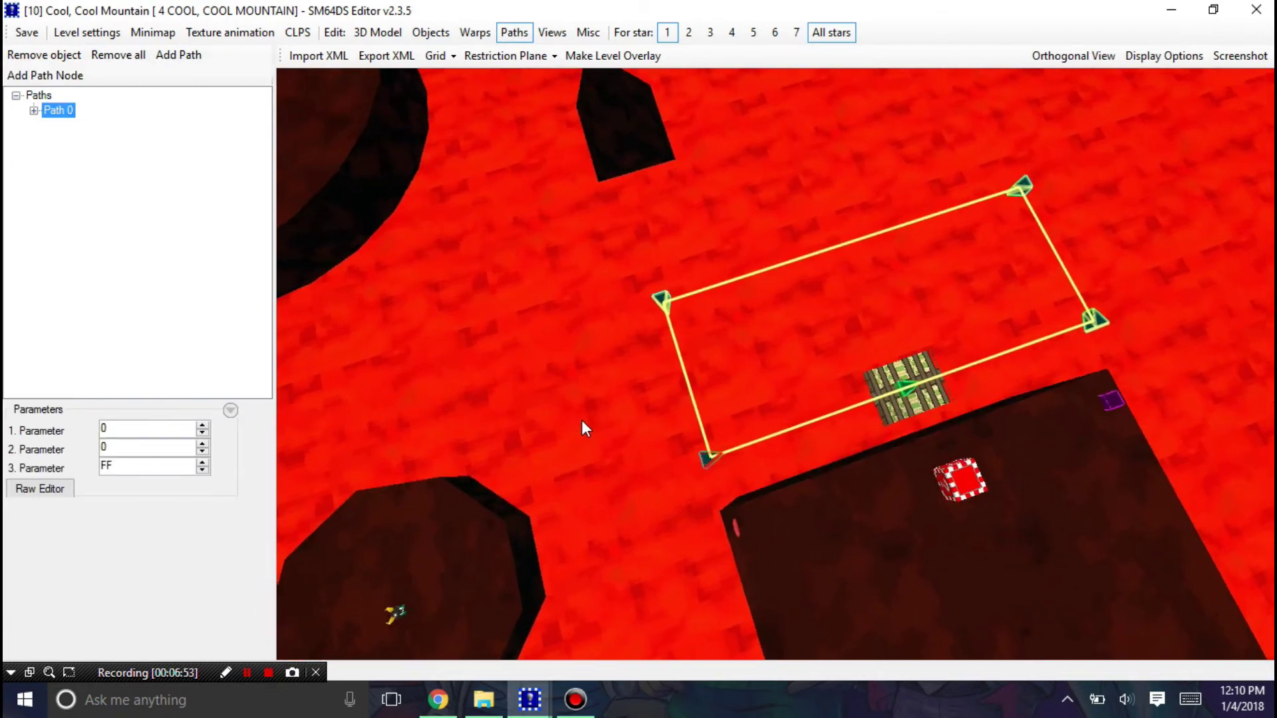
{"action": "scroll", "coordinate": [583, 426], "scroll_direction": "up", "scroll_amount": 2}
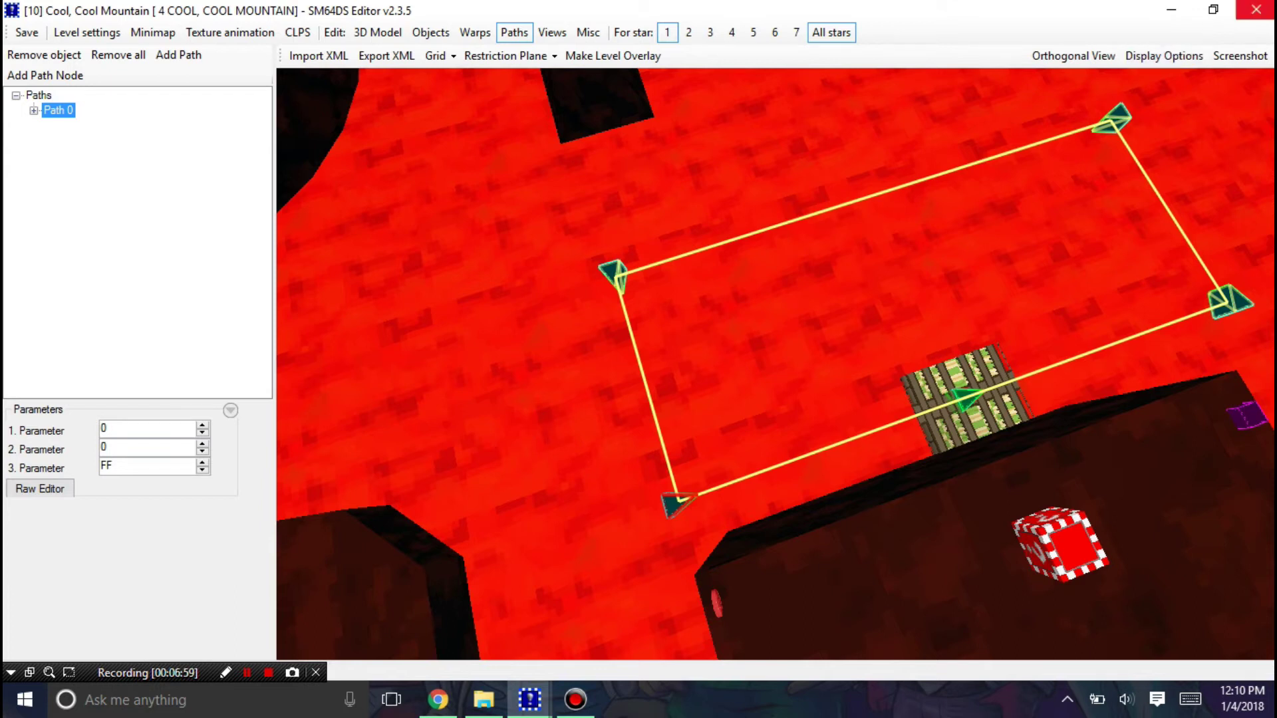
{"action": "left_click", "coordinate": [1270, 10]}
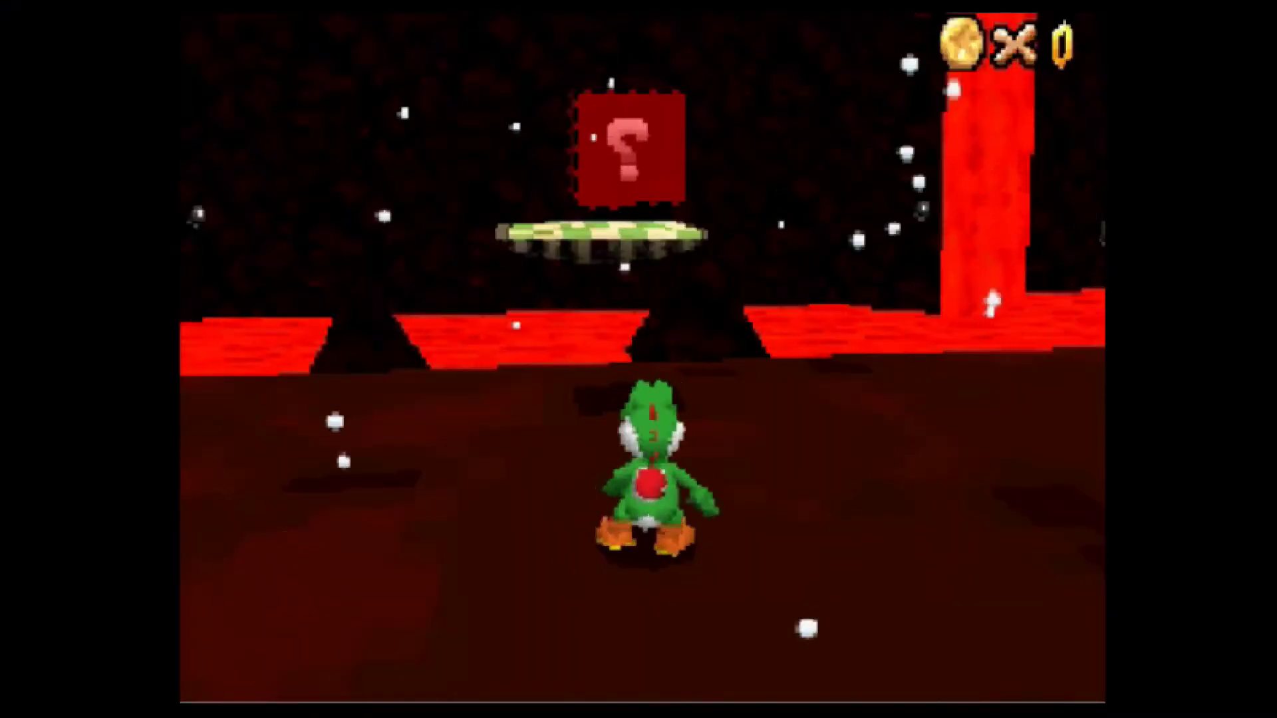
{"action": "key", "text": "Up"}
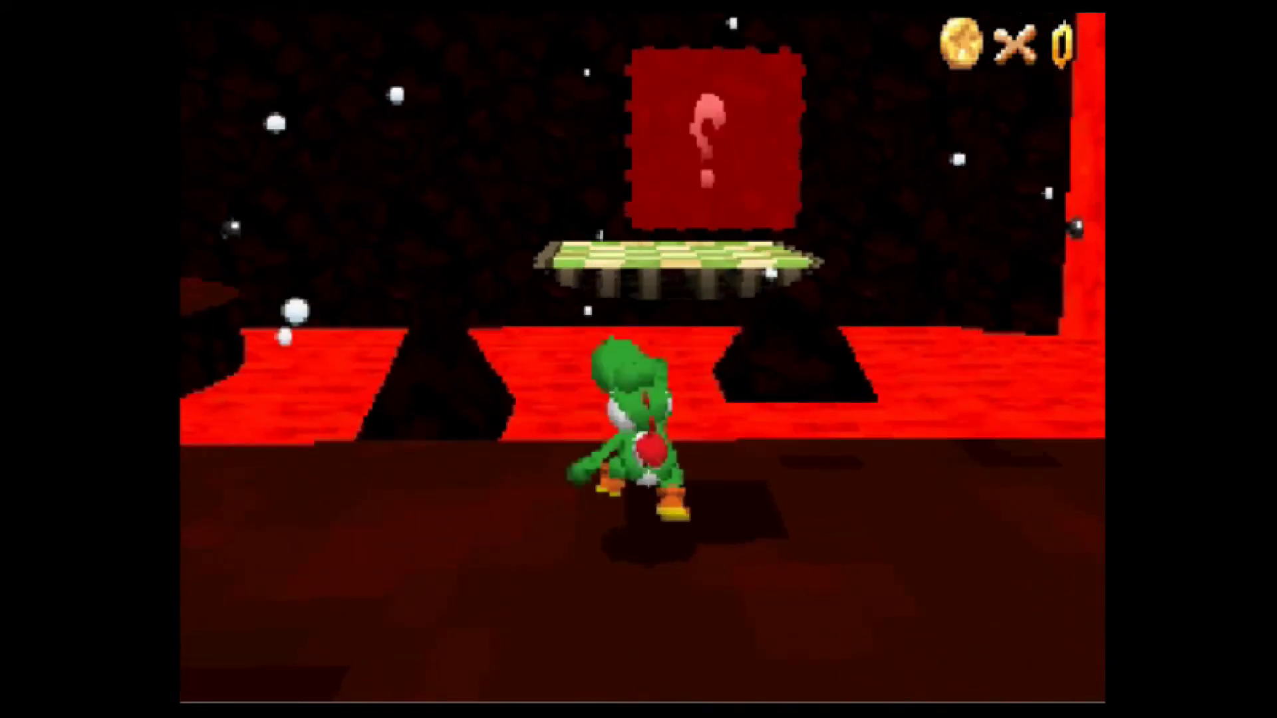
{"action": "key", "text": "z"}
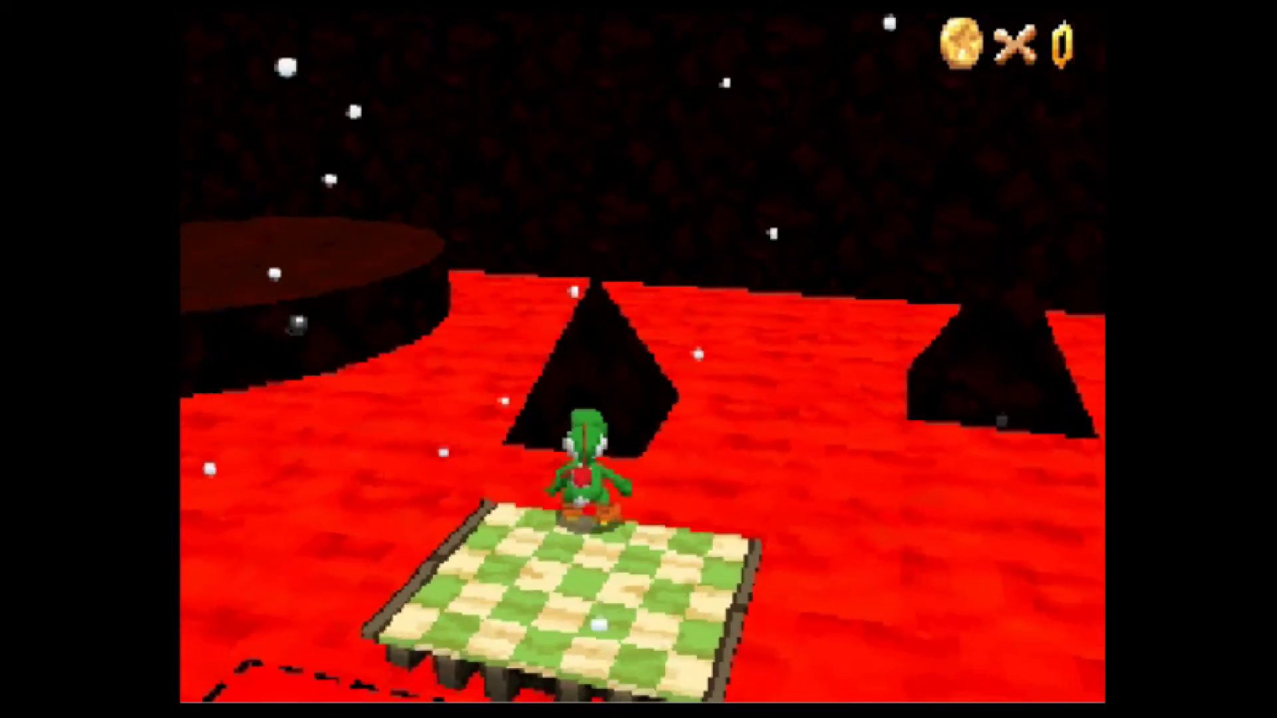
{"action": "key", "text": "Down"}
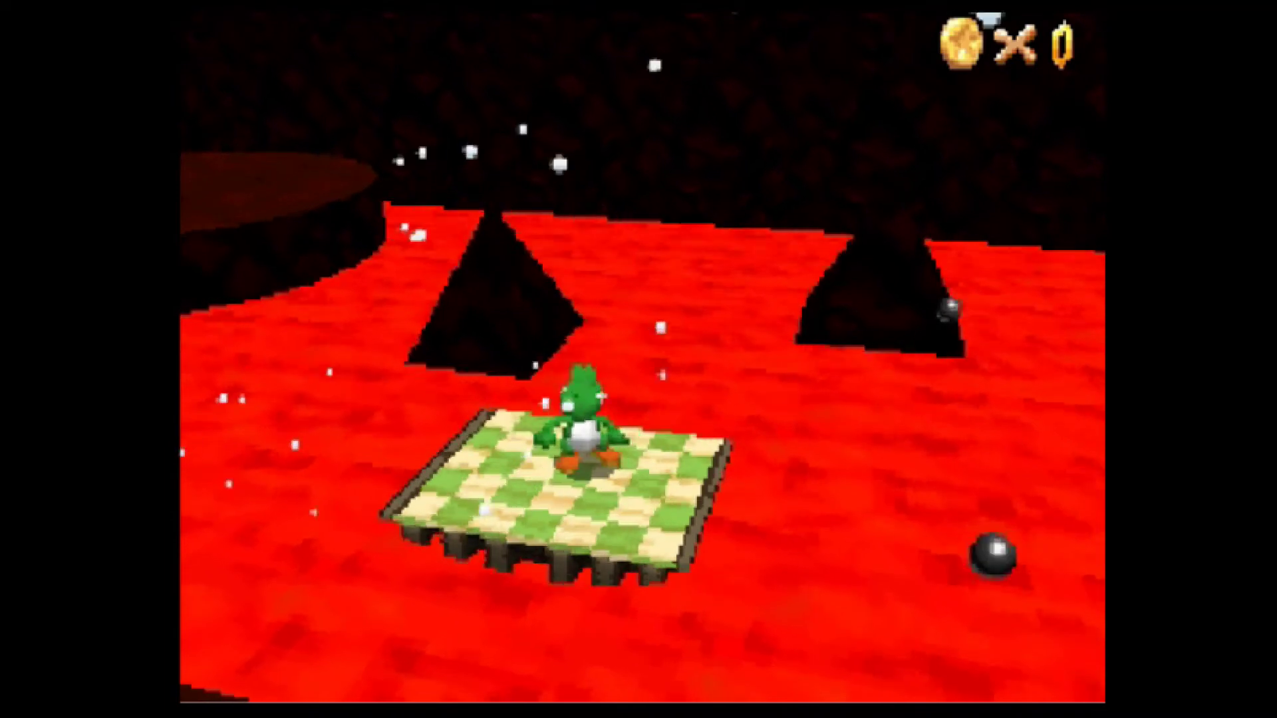
{"action": "key", "text": "Left"}
{"action": "key", "text": "Right"}
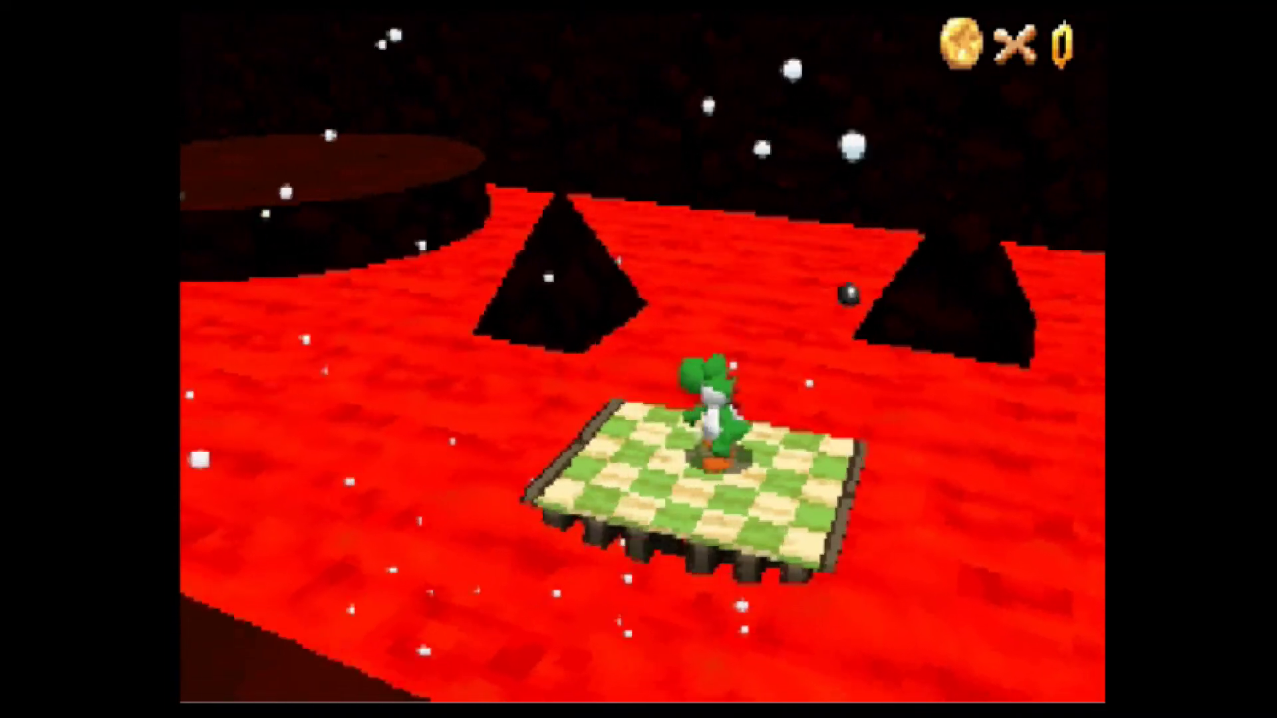
{"action": "key", "text": "Up"}
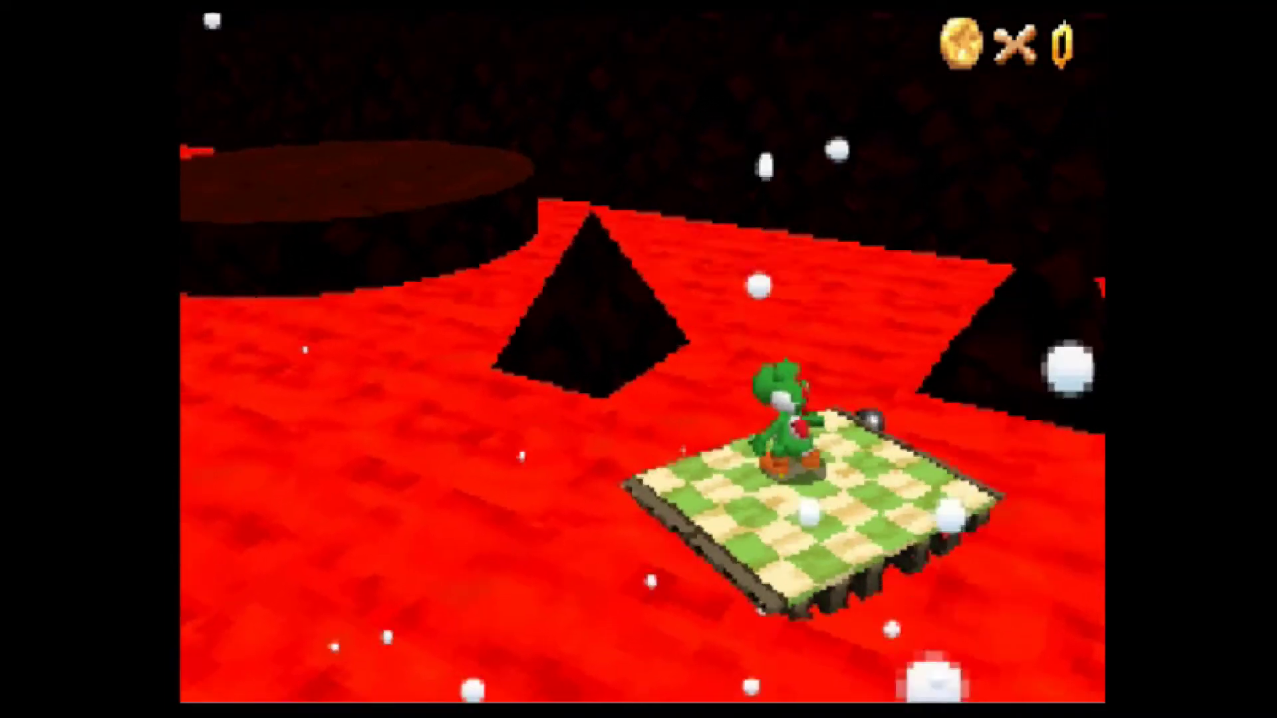
{"action": "key", "text": "q"}
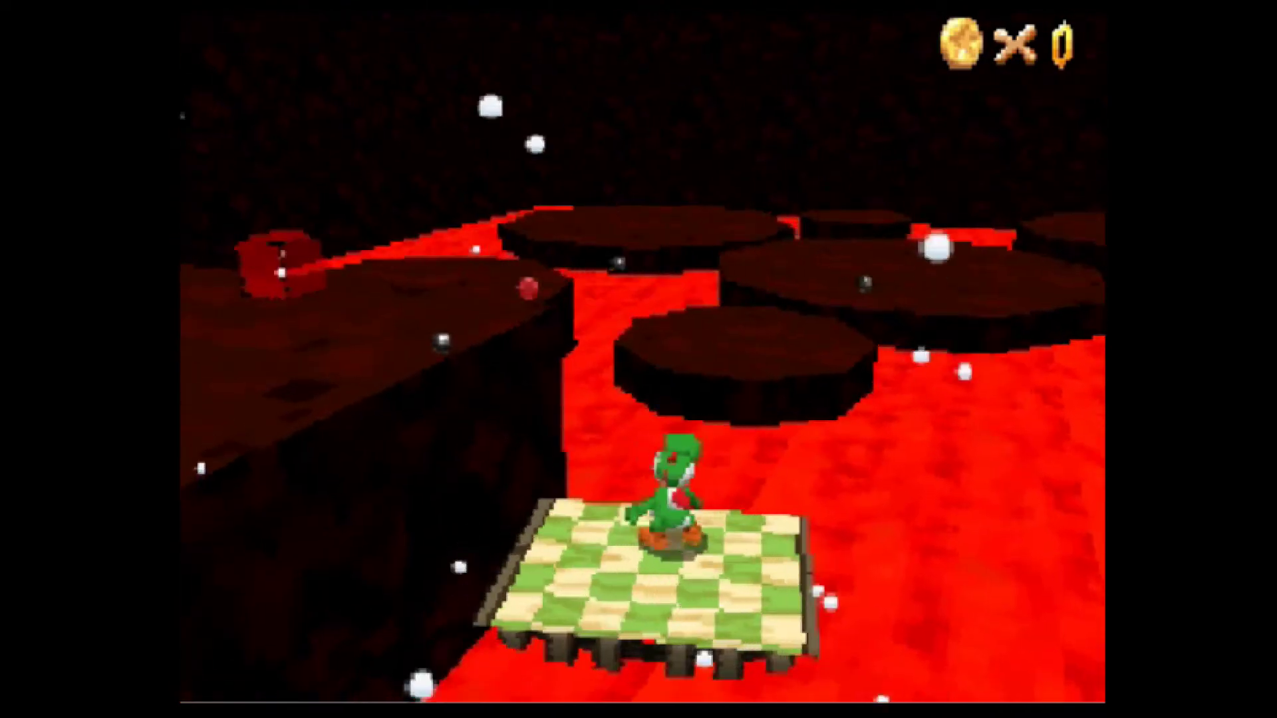
{"action": "key", "text": "q"}
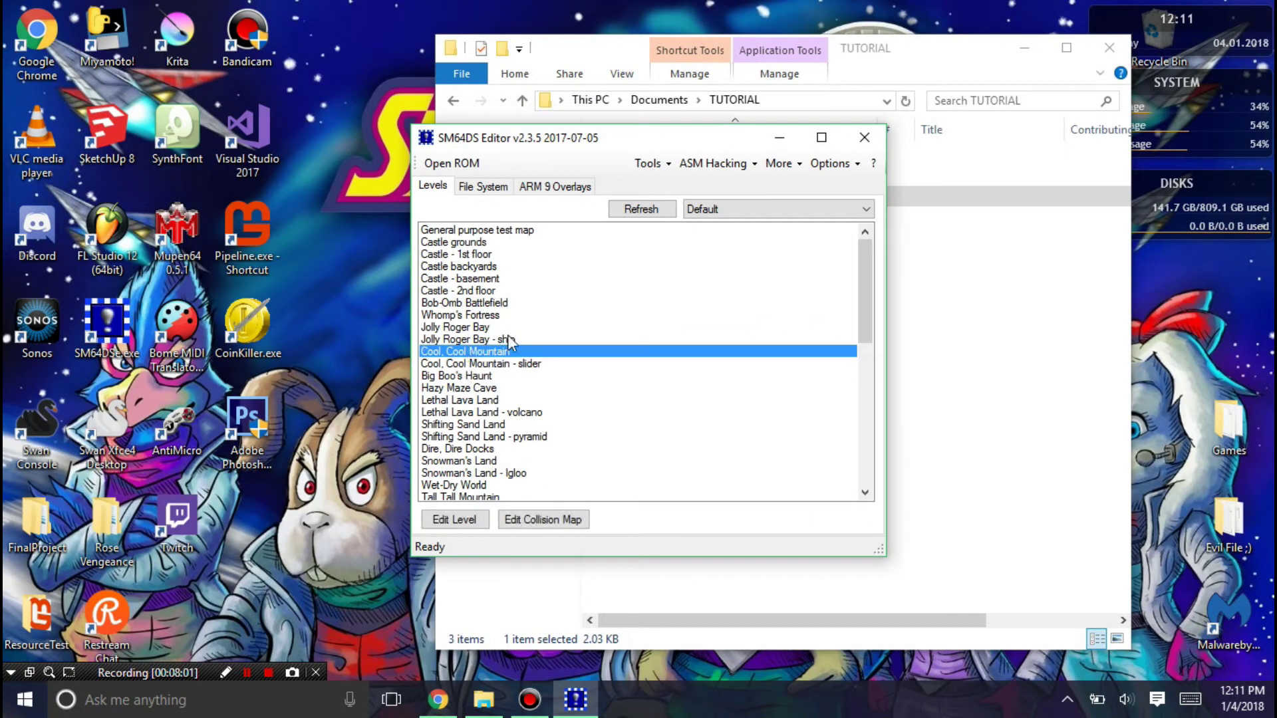
- Reopen the Cool, Cool Mountain level for editing and show the blue area
{"action": "double_click", "coordinate": [510, 350]}
{"action": "left_click", "coordinate": [962, 137]}
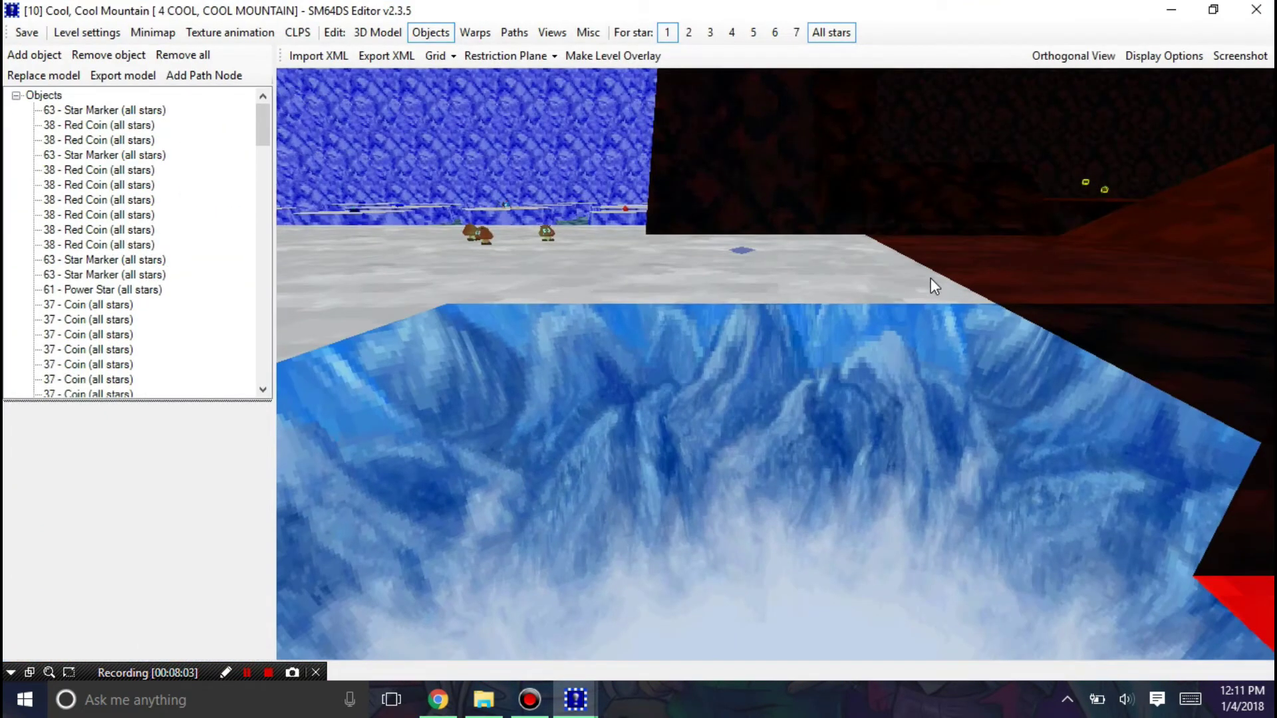
{"action": "left_click_drag", "start_coordinate": [931, 278], "coordinate": [774, 513]}
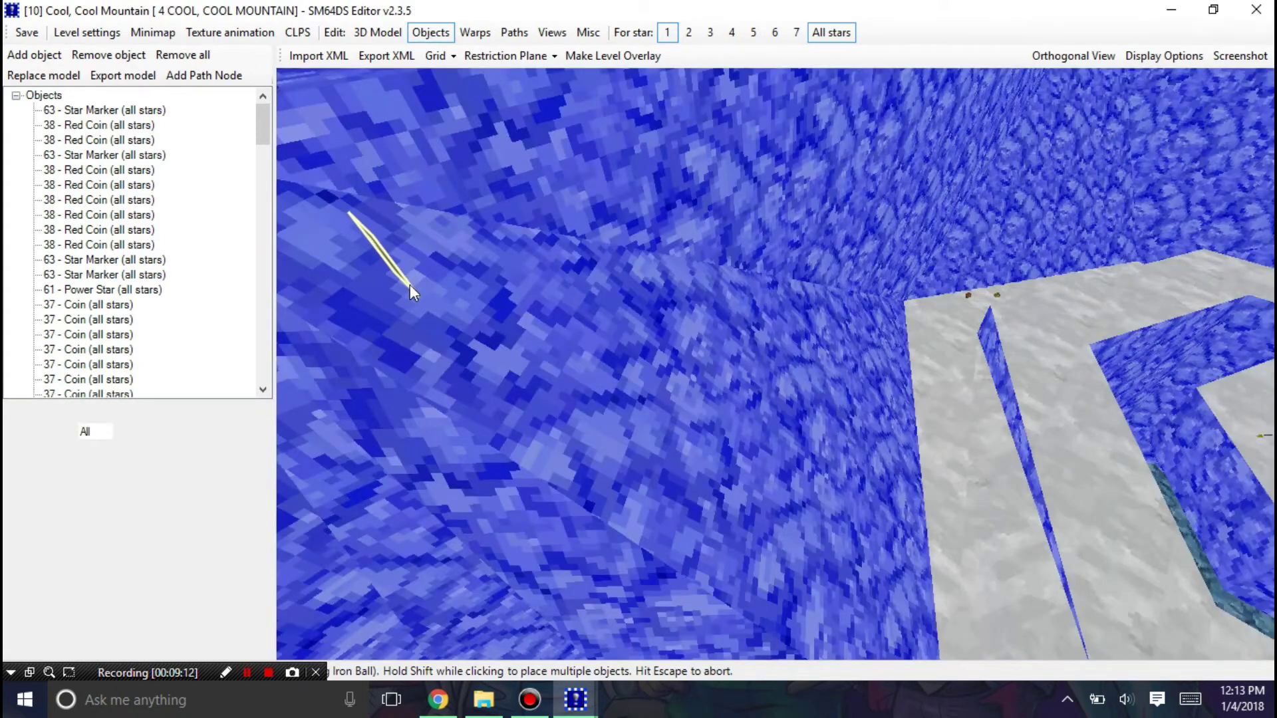
- Place a Rolling Iron Ball at the top of the blue slope at about (-1.334, 6.717, 0.466) with a Y rotation of 133
{"action": "left_click", "coordinate": [409, 285]}
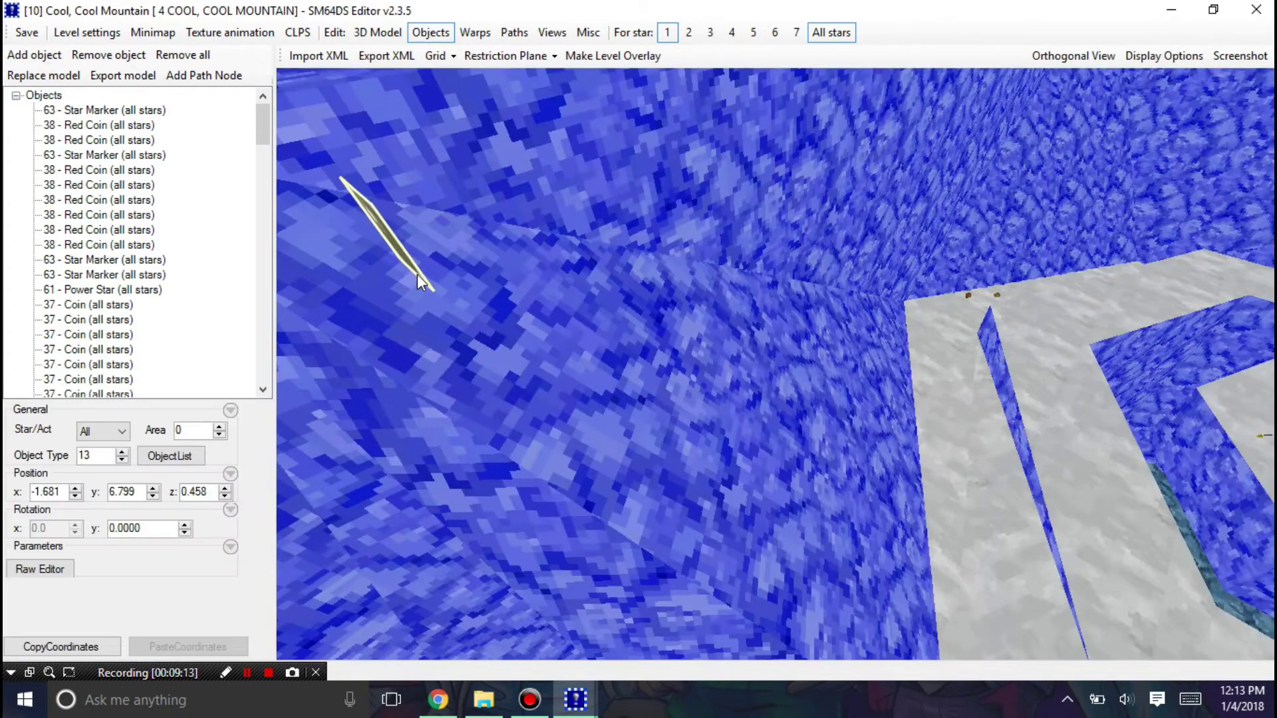
{"action": "left_click", "coordinate": [586, 286]}
{"action": "scroll", "coordinate": [533, 321], "scroll_direction": "down", "scroll_amount": 3}
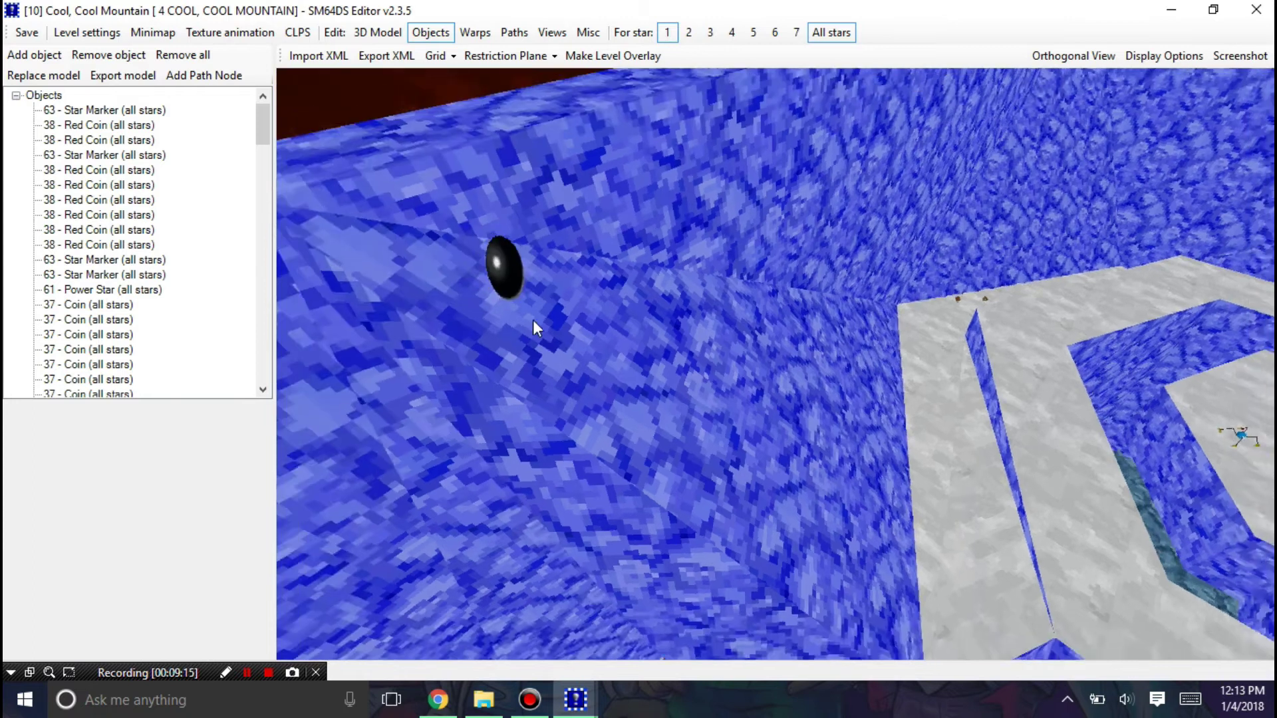
{"action": "right_click_drag", "start_coordinate": [533, 321], "coordinate": [864, 485]}
{"action": "scroll", "coordinate": [871, 512], "scroll_direction": "up", "scroll_amount": 4}
{"action": "mouse_move", "coordinate": [696, 347]}
{"action": "left_mouse_down"}
{"action": "mouse_move", "coordinate": [704, 380]}
{"action": "mouse_move", "coordinate": [692, 358]}
{"action": "left_mouse_up"}
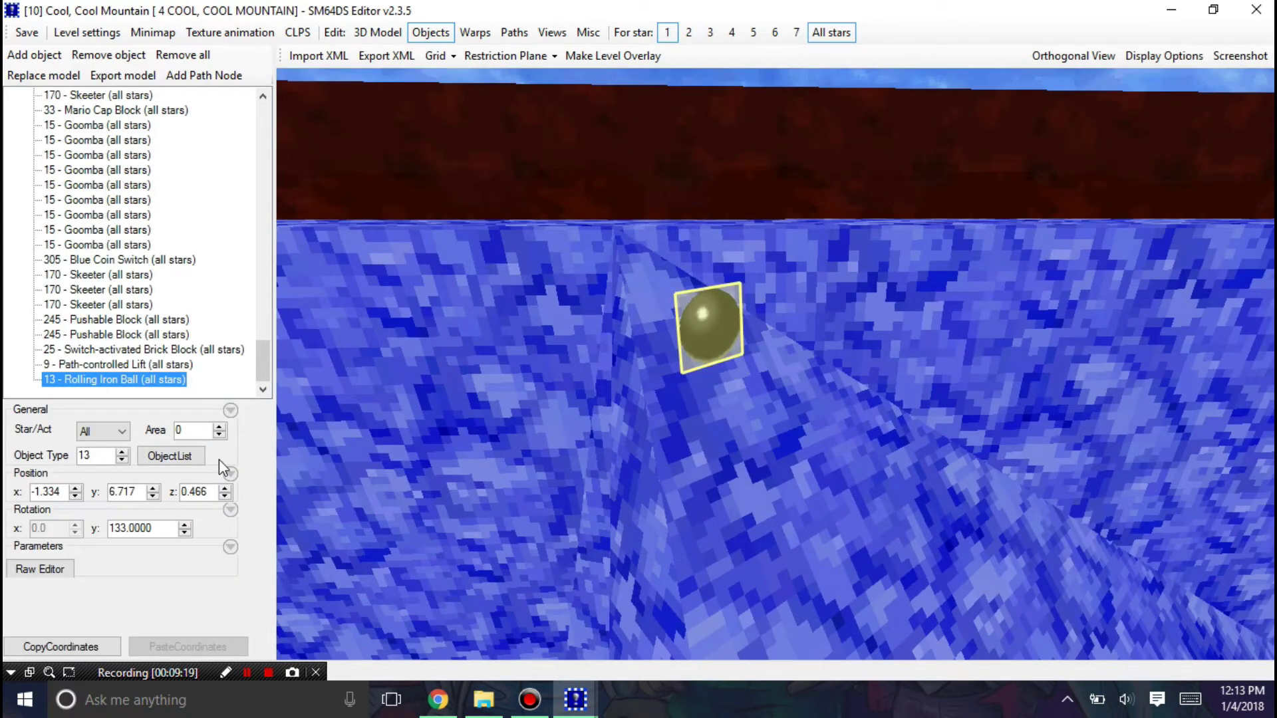
- Set the first two digits of the iron ball's raw Parameter 1 to ff and check its parameter description in the object list
{"action": "left_click", "coordinate": [67, 567]}
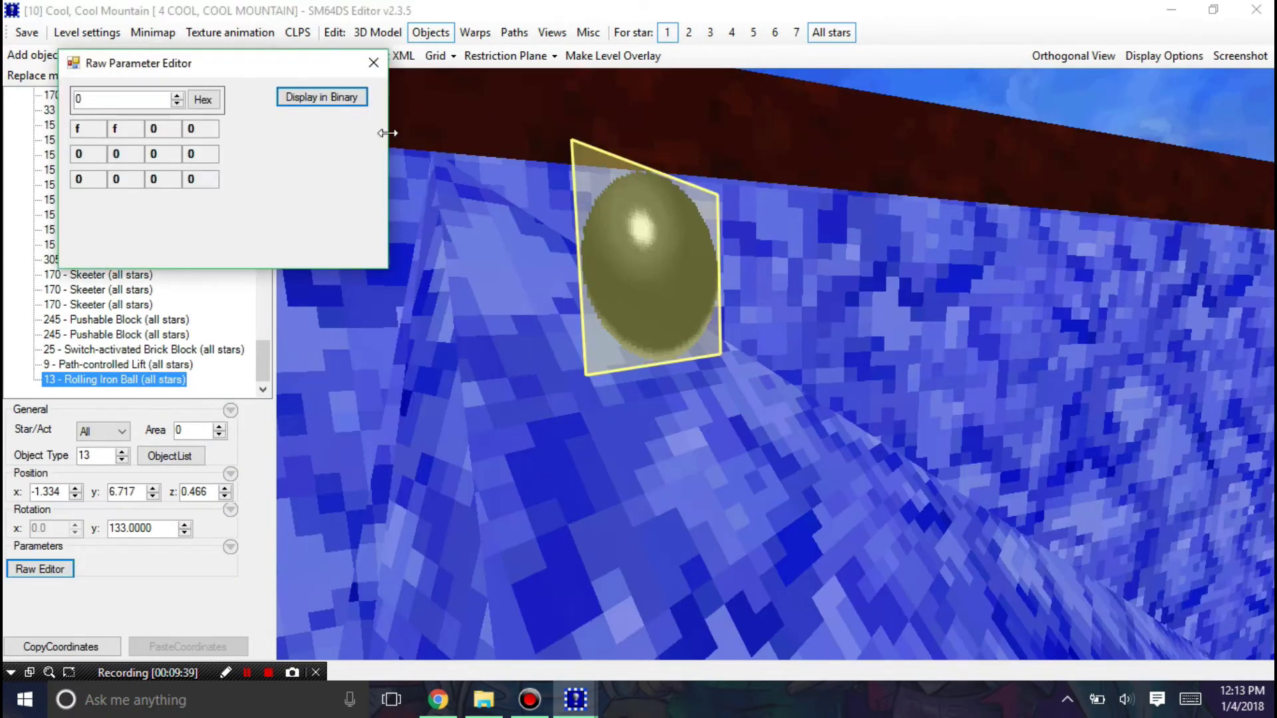
{"action": "left_click", "coordinate": [374, 61]}
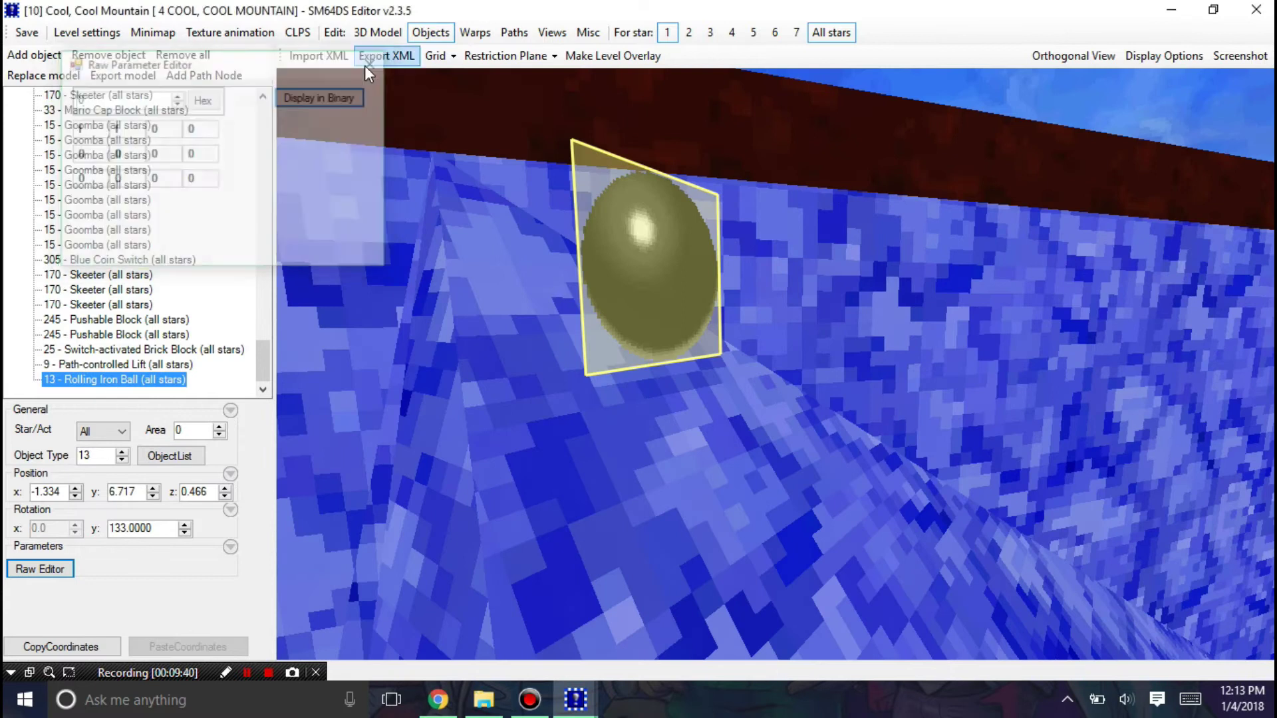
{"action": "left_click", "coordinate": [170, 456]}
{"action": "scroll", "coordinate": [280, 444], "scroll_direction": "down", "scroll_amount": 1}
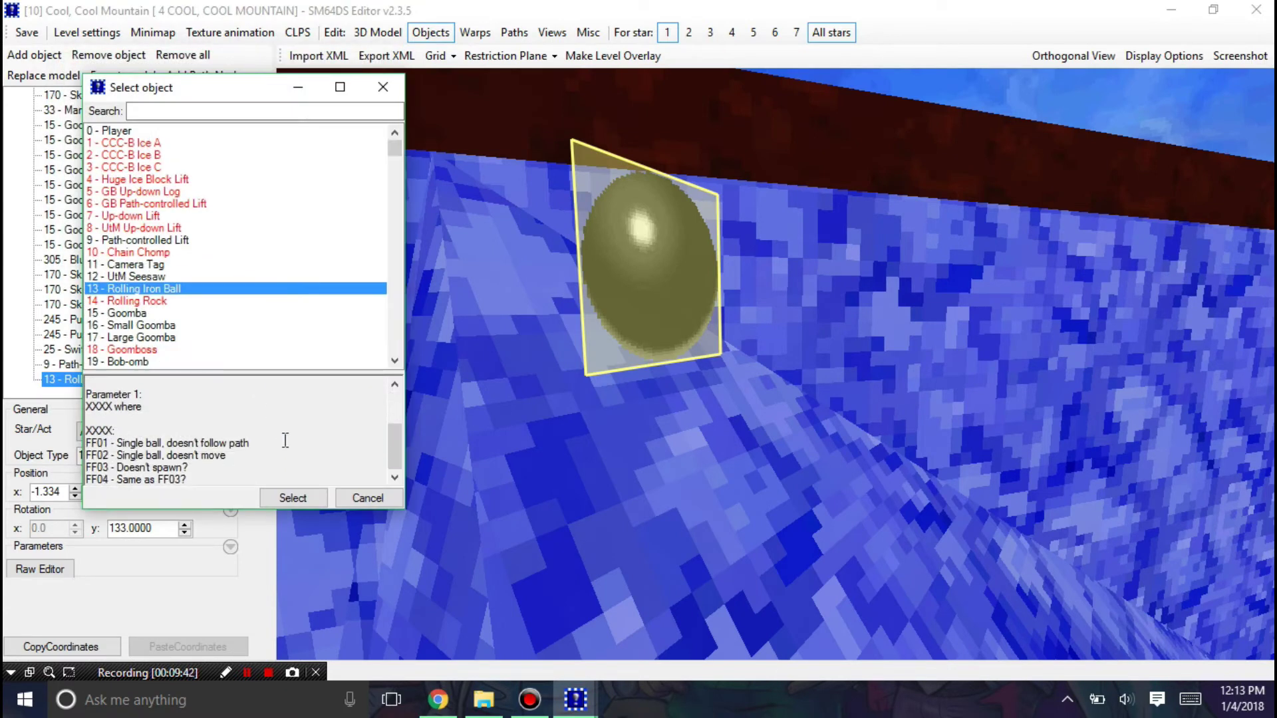
{"action": "left_click", "coordinate": [376, 504]}
- Move the Rolling Iron Ball along the top of the blue slope to about x -0.997, y 6.701, z 0.379
{"action": "scroll", "coordinate": [609, 492], "scroll_direction": "down", "scroll_amount": 2}
{"action": "right_click_drag", "start_coordinate": [609, 493], "coordinate": [535, 366]}
{"action": "right_click_drag", "start_coordinate": [765, 612], "coordinate": [680, 508]}
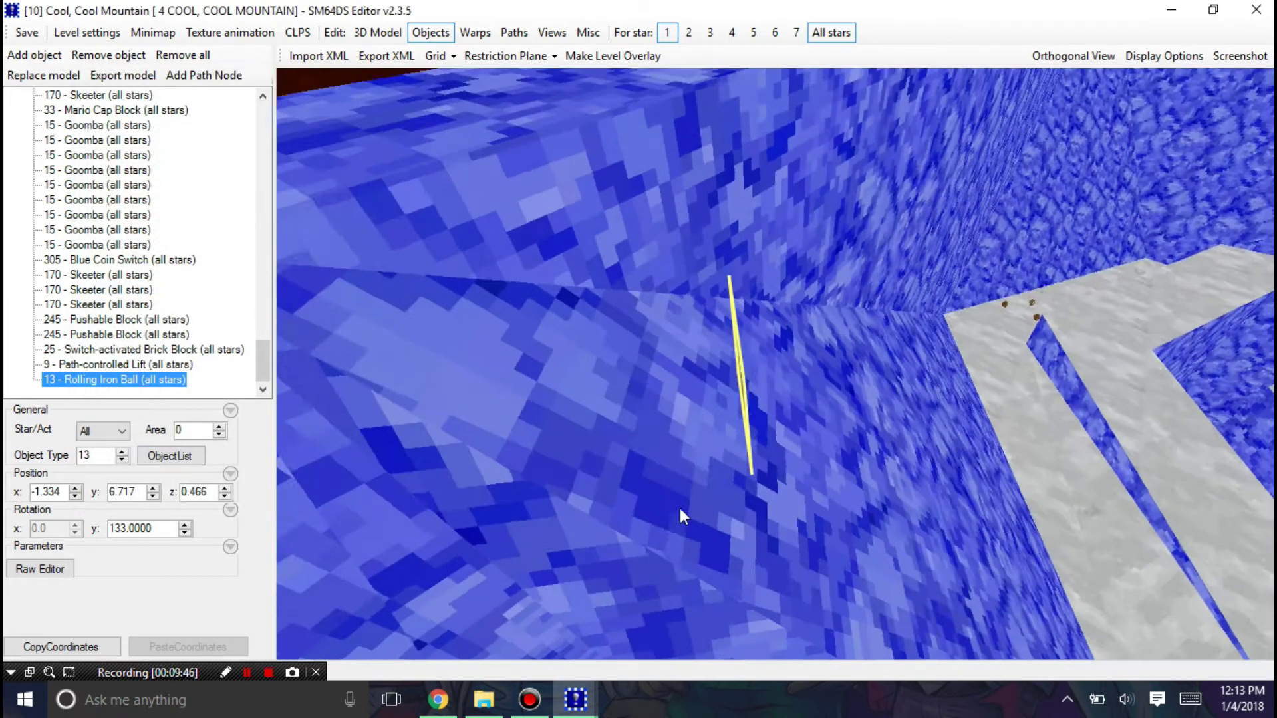
{"action": "left_click_drag", "start_coordinate": [680, 508], "coordinate": [633, 302]}
{"action": "left_click_drag", "start_coordinate": [656, 354], "coordinate": [721, 511]}
- Switch to path editing and add a second path to the level for the iron ball
{"action": "left_click", "coordinate": [514, 32]}
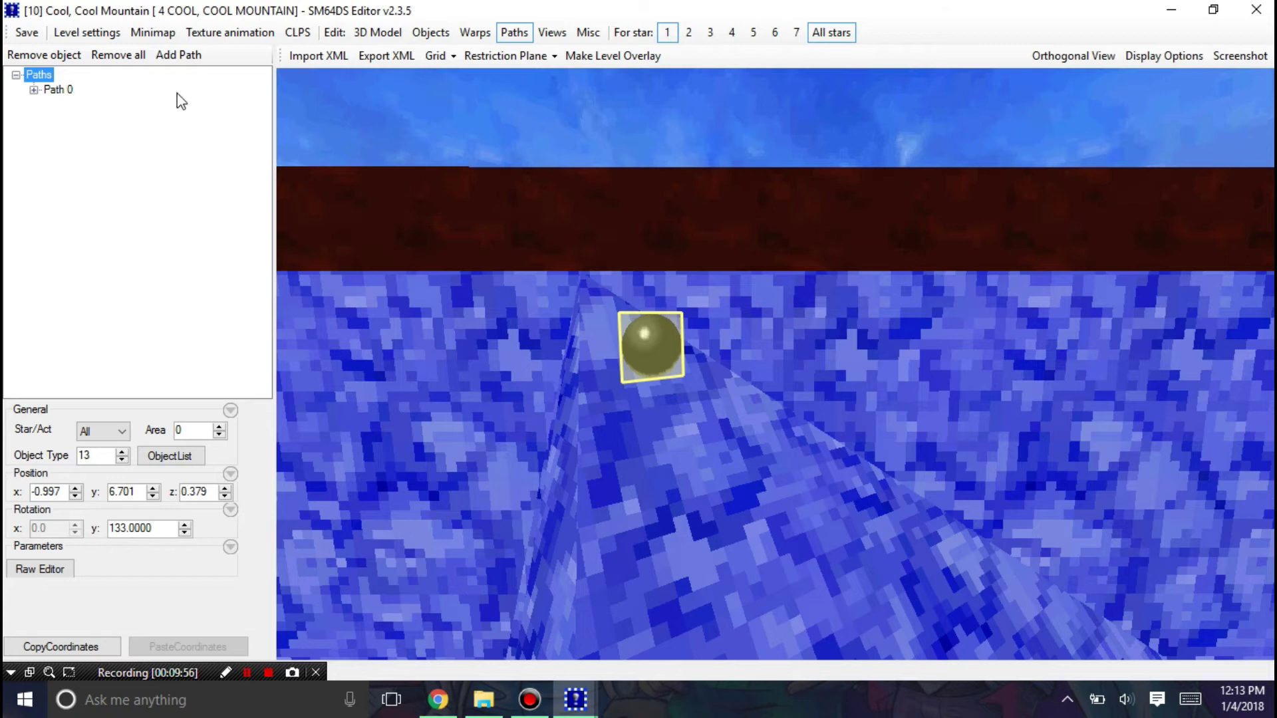
{"action": "left_click", "coordinate": [181, 56]}
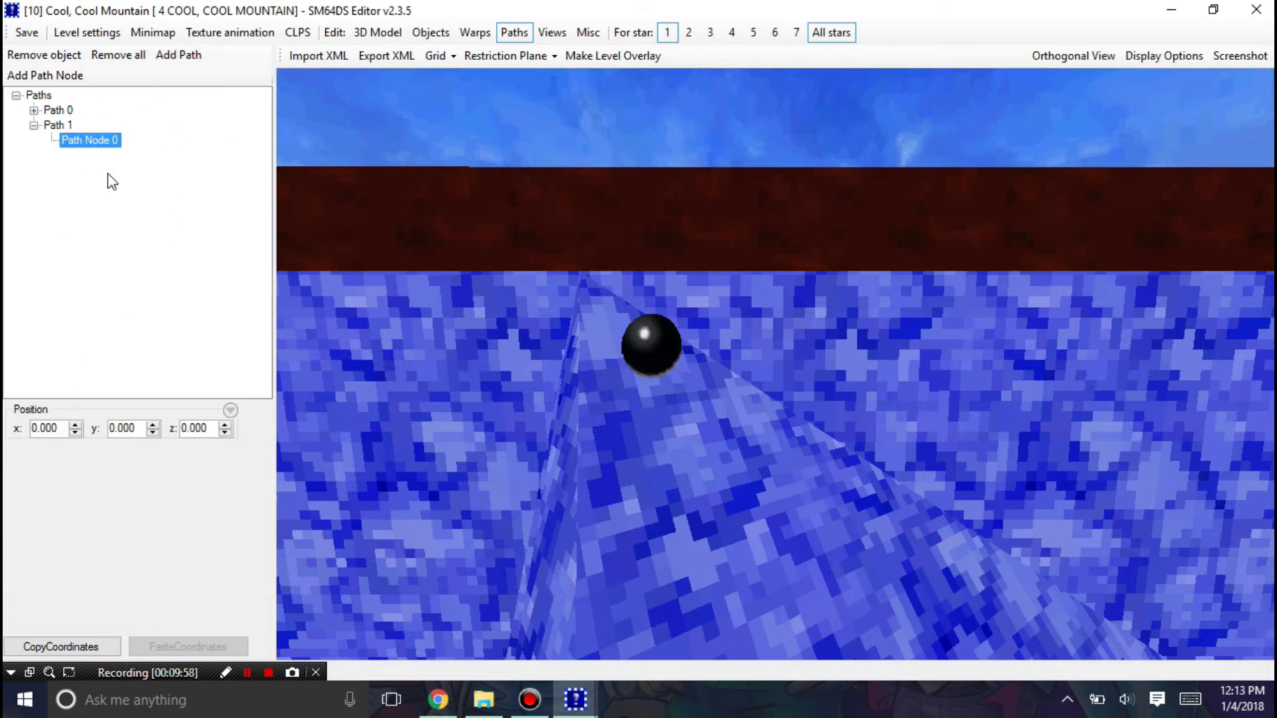
{"action": "scroll", "coordinate": [441, 361], "scroll_direction": "up", "scroll_amount": 5}
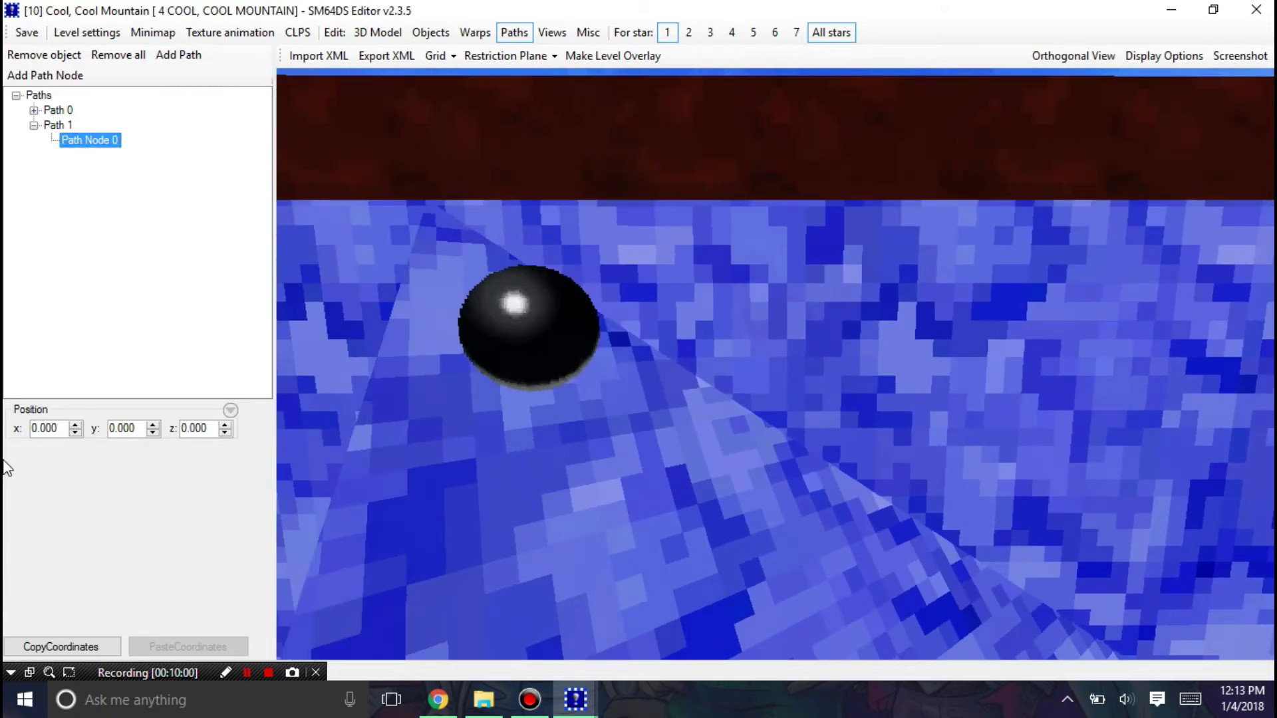
- Copy the Rolling Iron Ball's coordinates (x -0.997, y 6.701, z 0.379) to the first node of Path 1
{"action": "left_click", "coordinate": [430, 32]}
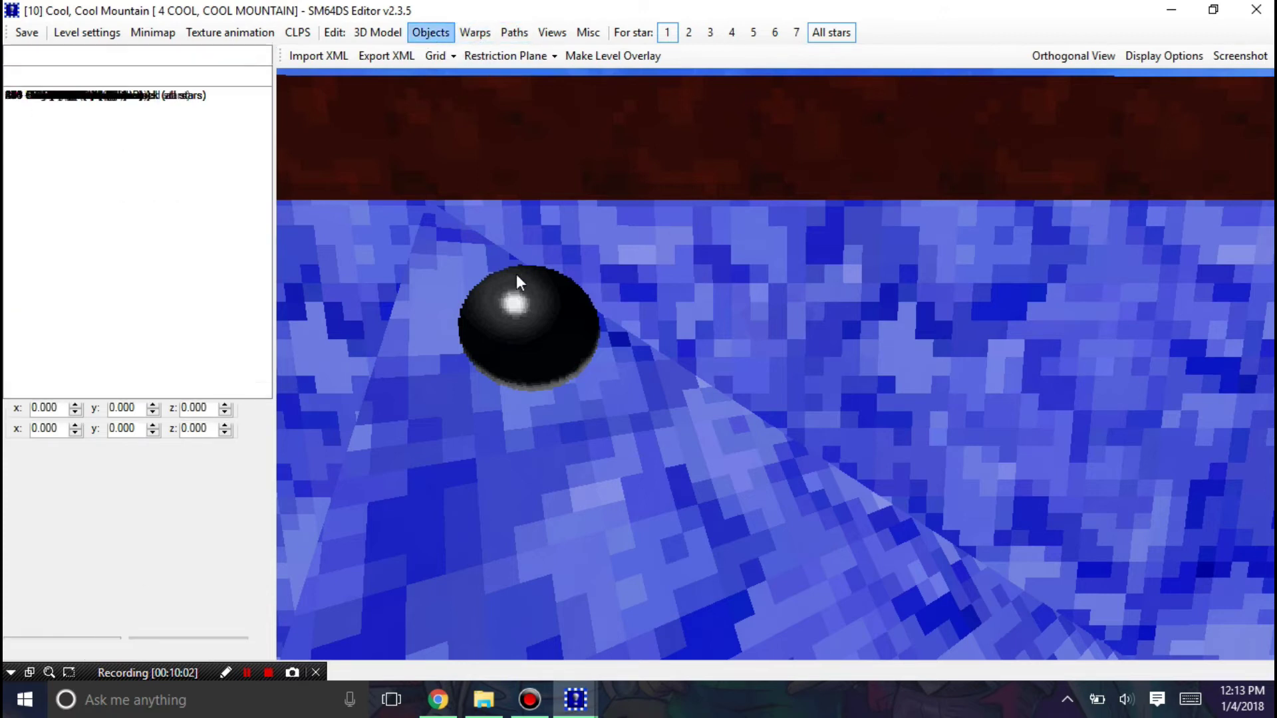
{"action": "left_click", "coordinate": [516, 274]}
{"action": "left_click", "coordinate": [475, 32]}
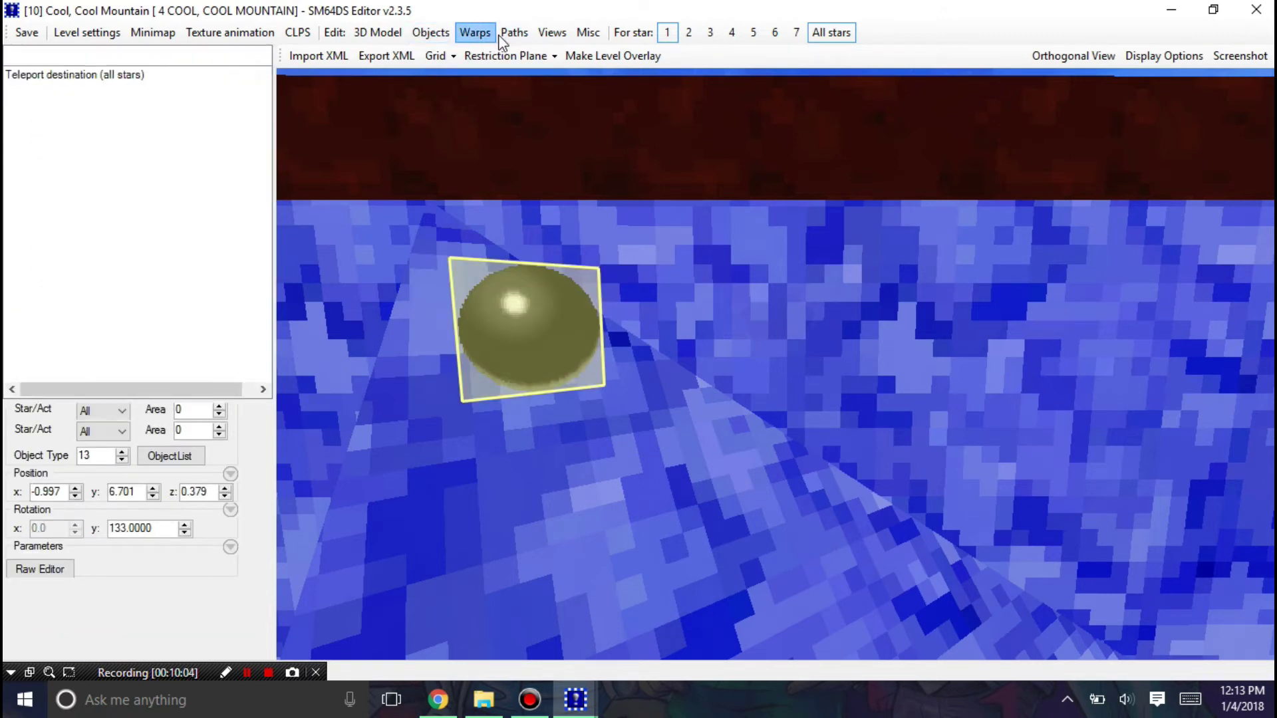
{"action": "left_click", "coordinate": [514, 32]}
{"action": "left_click", "coordinate": [71, 123]}
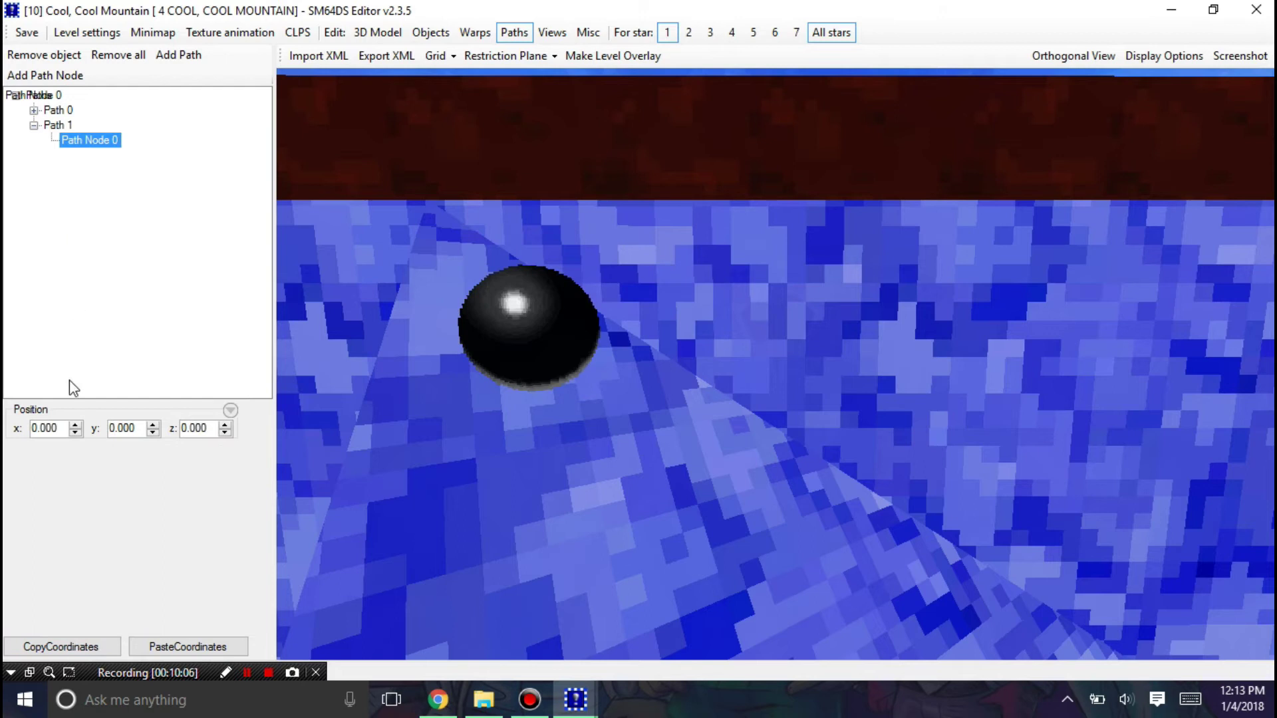
{"action": "left_click", "coordinate": [185, 651]}
- Raise the first node of Path 1 into the iron ball, to about x -1.000, y 6.782, z 0.382
{"action": "right_click_drag", "start_coordinate": [513, 452], "coordinate": [410, 513]}
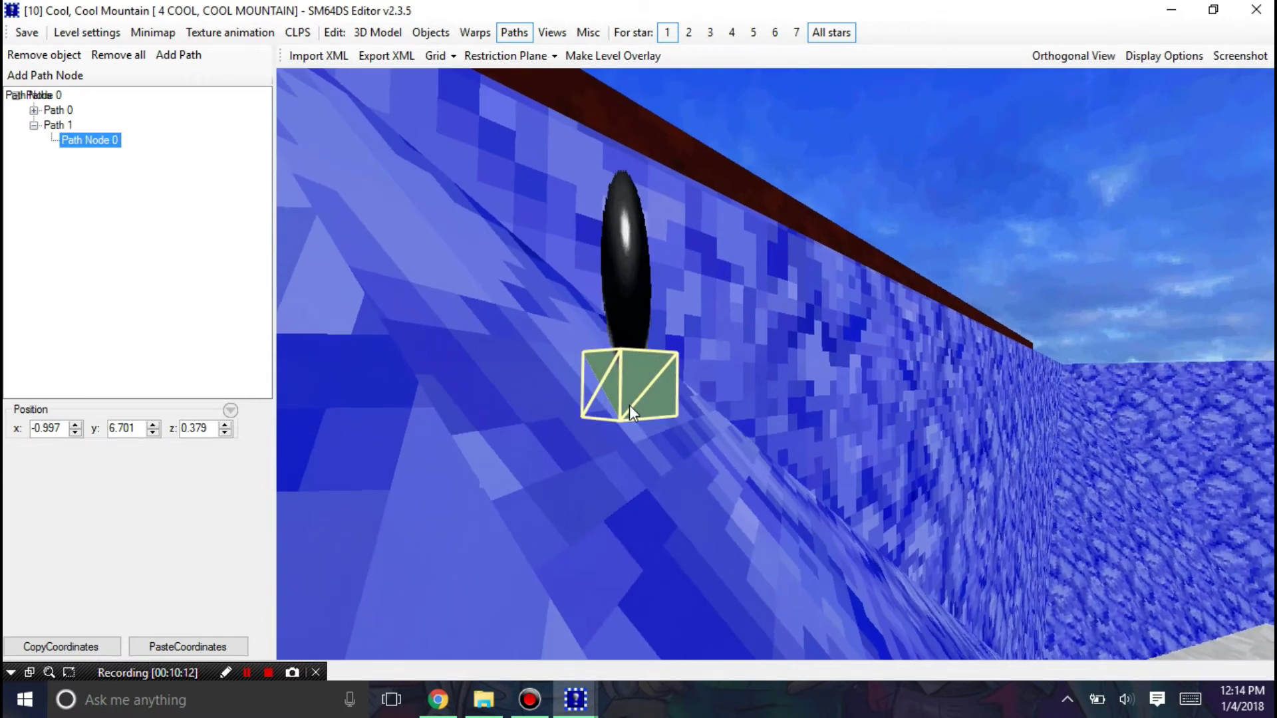
{"action": "right_click_drag", "start_coordinate": [630, 407], "coordinate": [685, 403]}
{"action": "left_click_drag", "start_coordinate": [685, 403], "coordinate": [688, 337]}
{"action": "left_click", "coordinate": [787, 437]}
- Add a second node to Path 1 and move it down the blue slope to about x -4.576, y 3.790, z 1.858
{"action": "right_click_drag", "start_coordinate": [787, 437], "coordinate": [599, 277]}
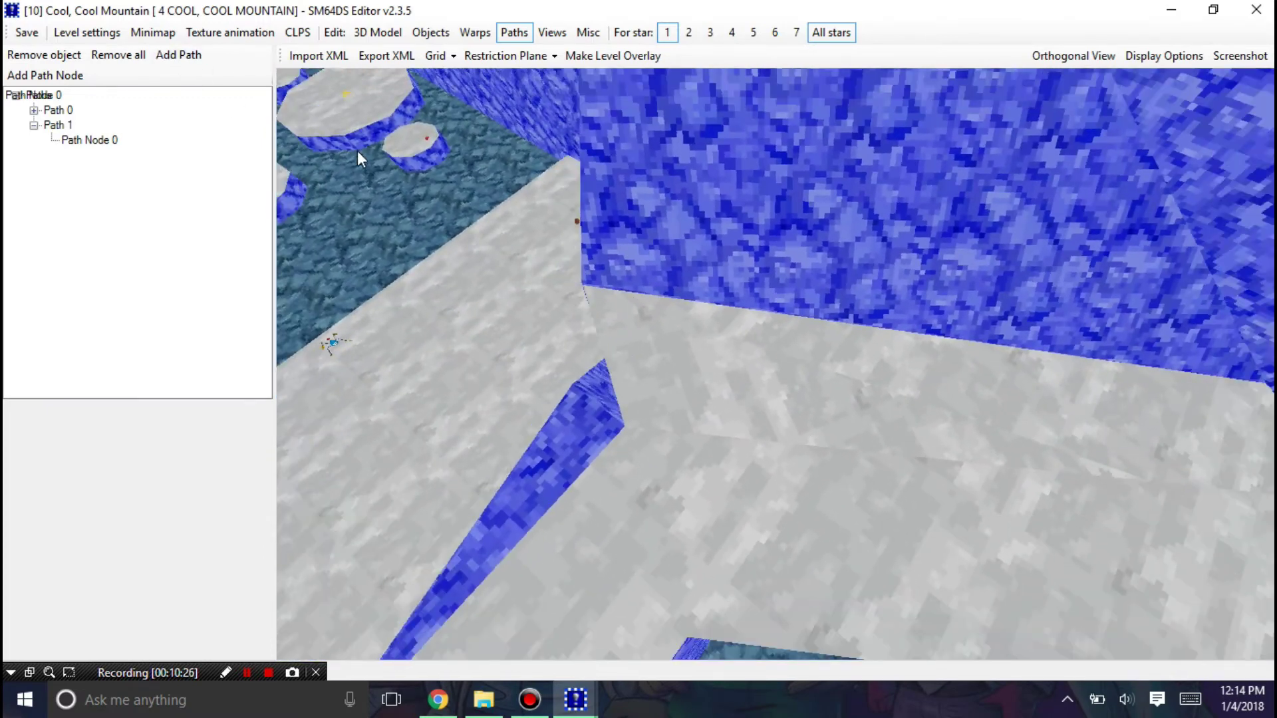
{"action": "right_click_drag", "start_coordinate": [359, 160], "coordinate": [480, 530]}
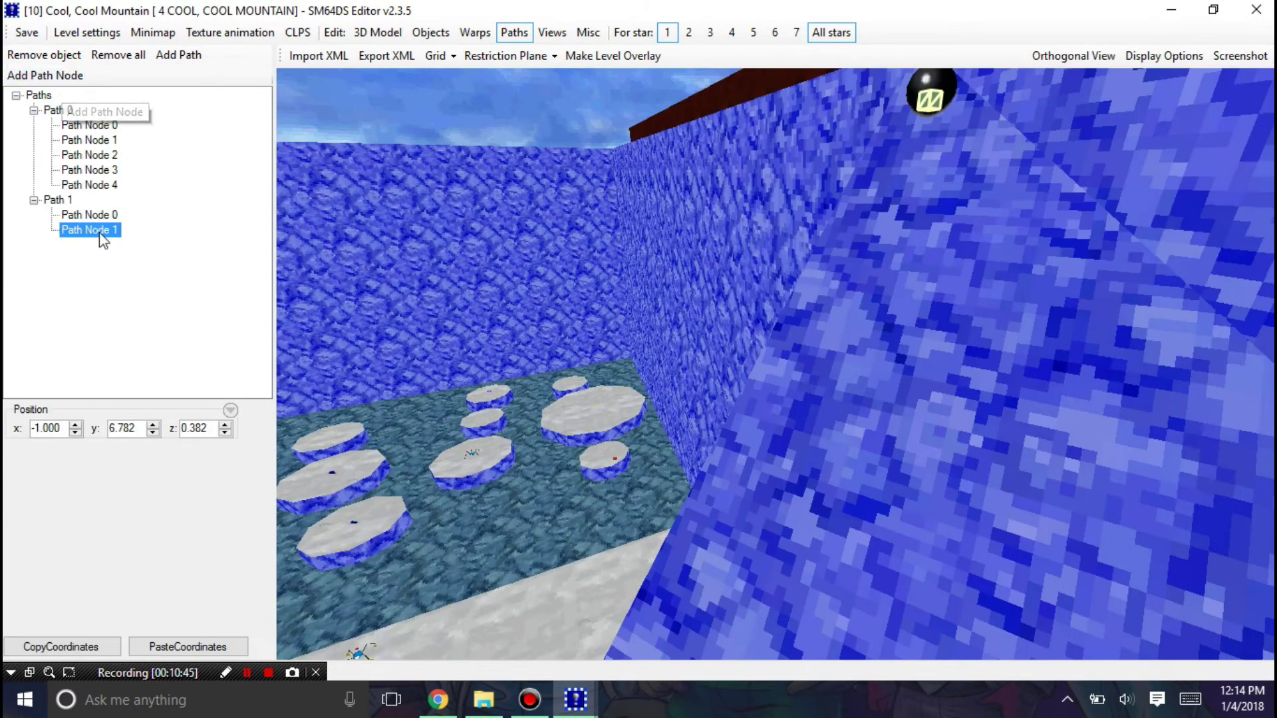
{"action": "mouse_move", "coordinate": [299, 233]}
{"action": "right_mouse_down"}
{"action": "mouse_move", "coordinate": [404, 230]}
{"action": "mouse_move", "coordinate": [808, 484]}
{"action": "mouse_move", "coordinate": [935, 373]}
{"action": "mouse_move", "coordinate": [854, 117]}
{"action": "mouse_move", "coordinate": [869, 157]}
{"action": "mouse_move", "coordinate": [835, 290]}
{"action": "right_mouse_up"}
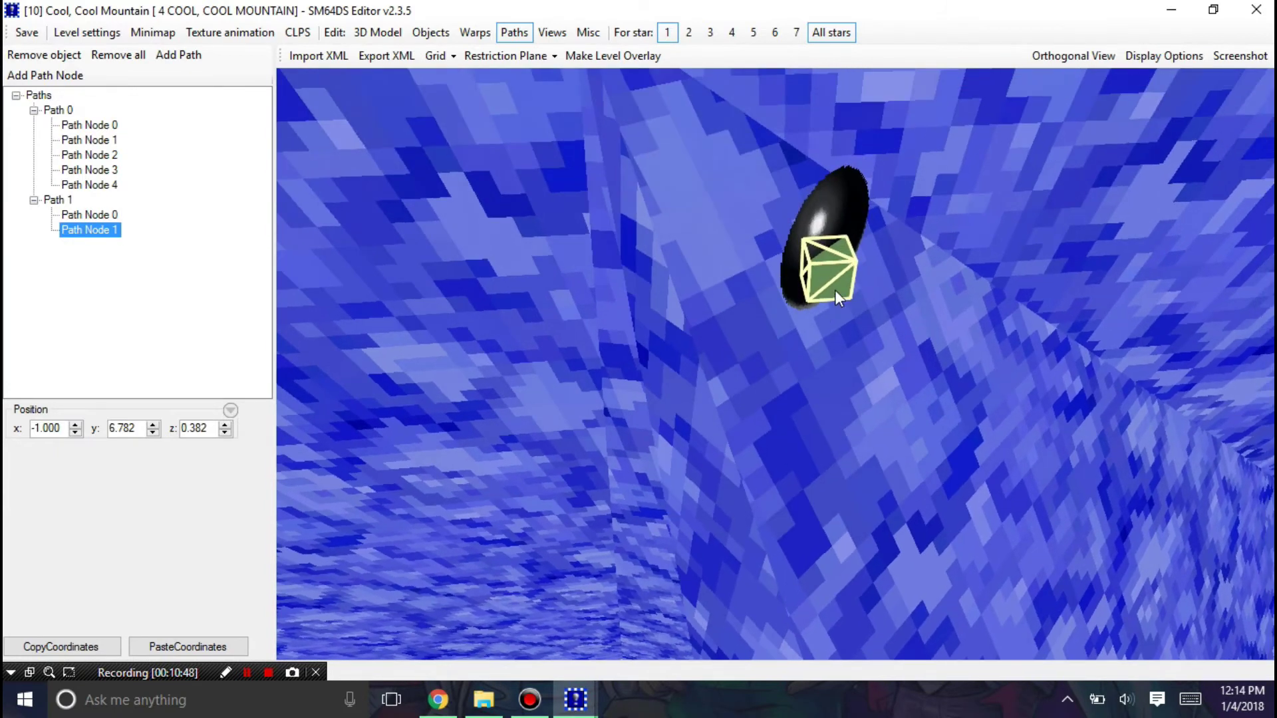
{"action": "mouse_move", "coordinate": [835, 290]}
{"action": "left_mouse_down"}
{"action": "mouse_move", "coordinate": [934, 365]}
{"action": "mouse_move", "coordinate": [999, 521]}
{"action": "left_mouse_up"}
{"action": "left_click", "coordinate": [832, 290]}
{"action": "mouse_move", "coordinate": [829, 471]}
{"action": "right_mouse_down"}
{"action": "mouse_move", "coordinate": [505, 27]}
{"action": "mouse_move", "coordinate": [900, 405]}
{"action": "mouse_move", "coordinate": [541, 198]}
{"action": "right_mouse_up"}
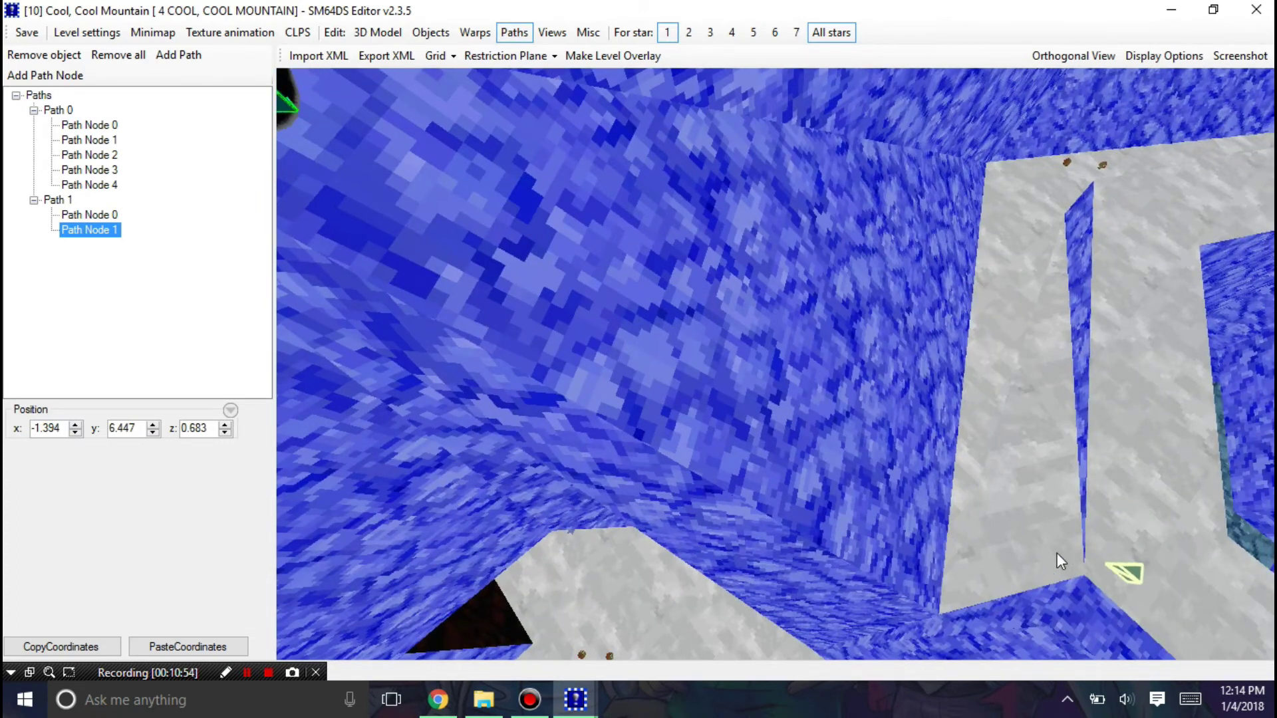
{"action": "left_click_drag", "start_coordinate": [1059, 560], "coordinate": [1025, 545]}
{"action": "mouse_move", "coordinate": [1025, 545]}
{"action": "right_mouse_down"}
{"action": "mouse_move", "coordinate": [611, 236]}
{"action": "mouse_move", "coordinate": [611, 169]}
{"action": "right_mouse_up"}
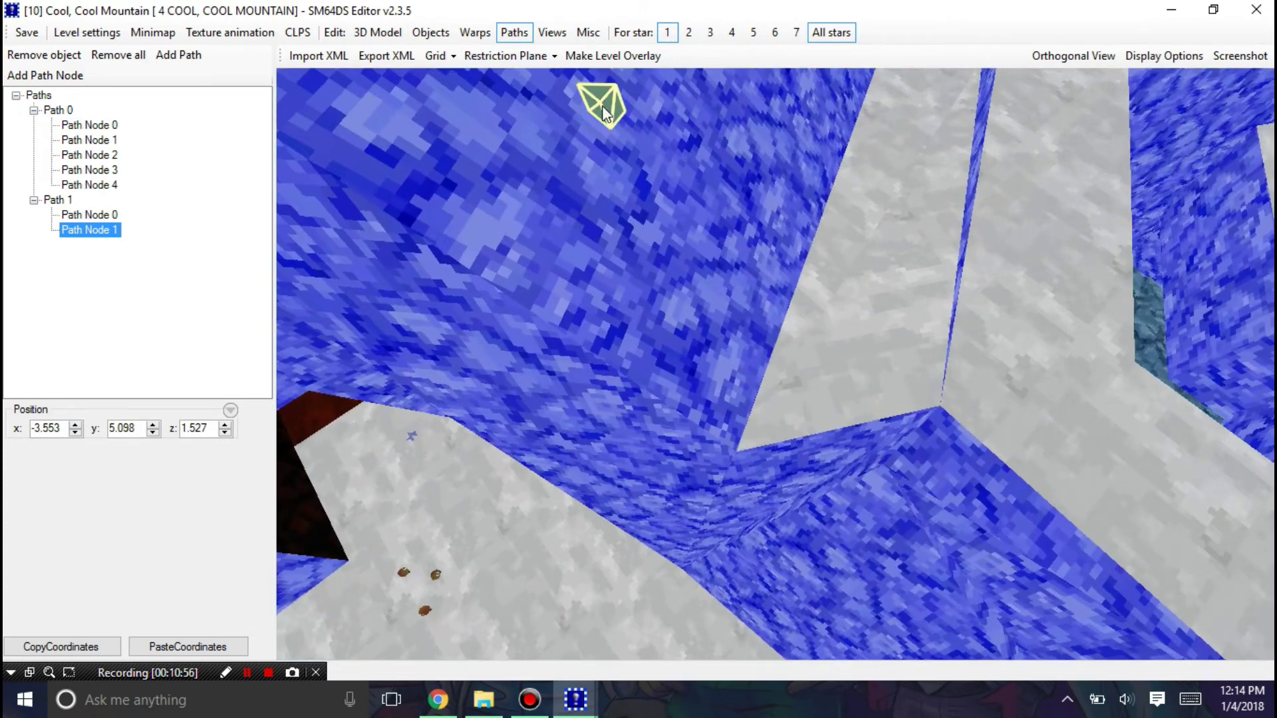
{"action": "left_click_drag", "start_coordinate": [858, 380], "coordinate": [855, 381]}
{"action": "mouse_move", "coordinate": [855, 380]}
{"action": "right_mouse_down"}
{"action": "mouse_move", "coordinate": [667, 238]}
{"action": "mouse_move", "coordinate": [738, 250]}
{"action": "right_mouse_up"}
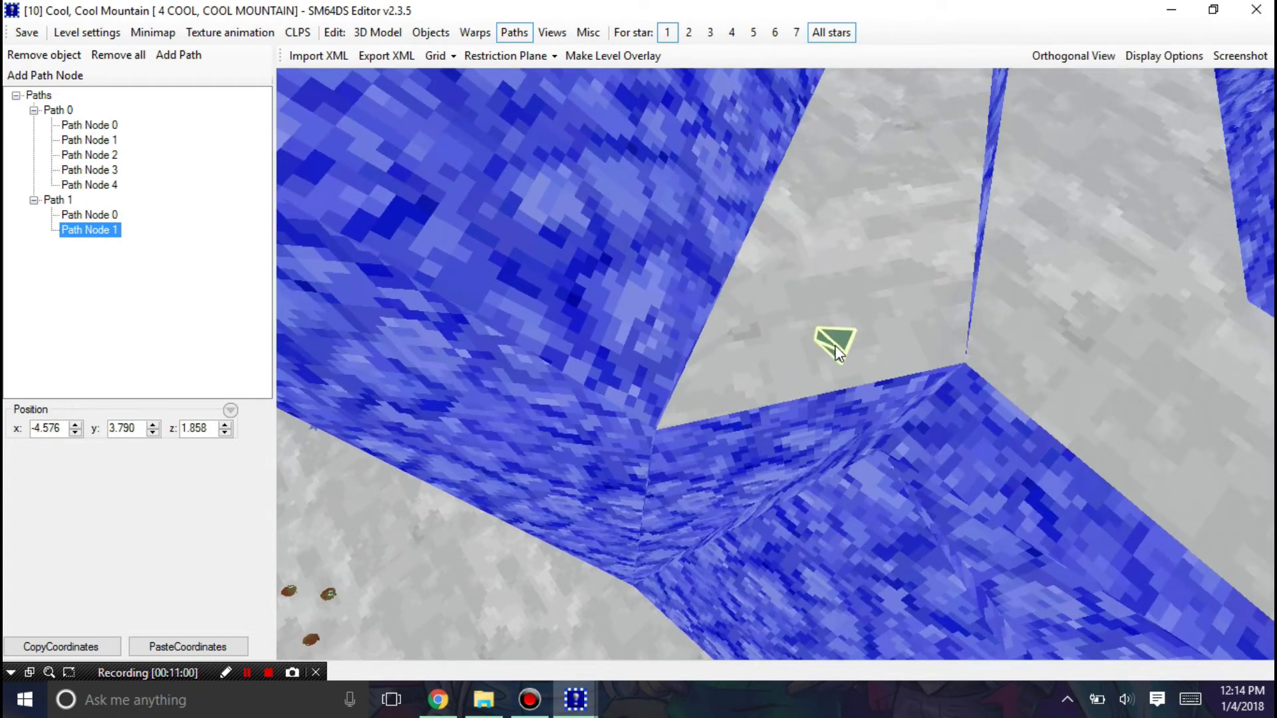
- Lower the second node onto the grey ledge at the foot of the slope, at about x -4.373, y 3.068, z 2.077
{"action": "left_click_drag", "start_coordinate": [839, 350], "coordinate": [841, 348]}
{"action": "scroll", "coordinate": [841, 348], "scroll_direction": "up", "scroll_amount": 3}
{"action": "left_click", "coordinate": [788, 298]}
{"action": "right_click_drag", "start_coordinate": [851, 598], "coordinate": [708, 369]}
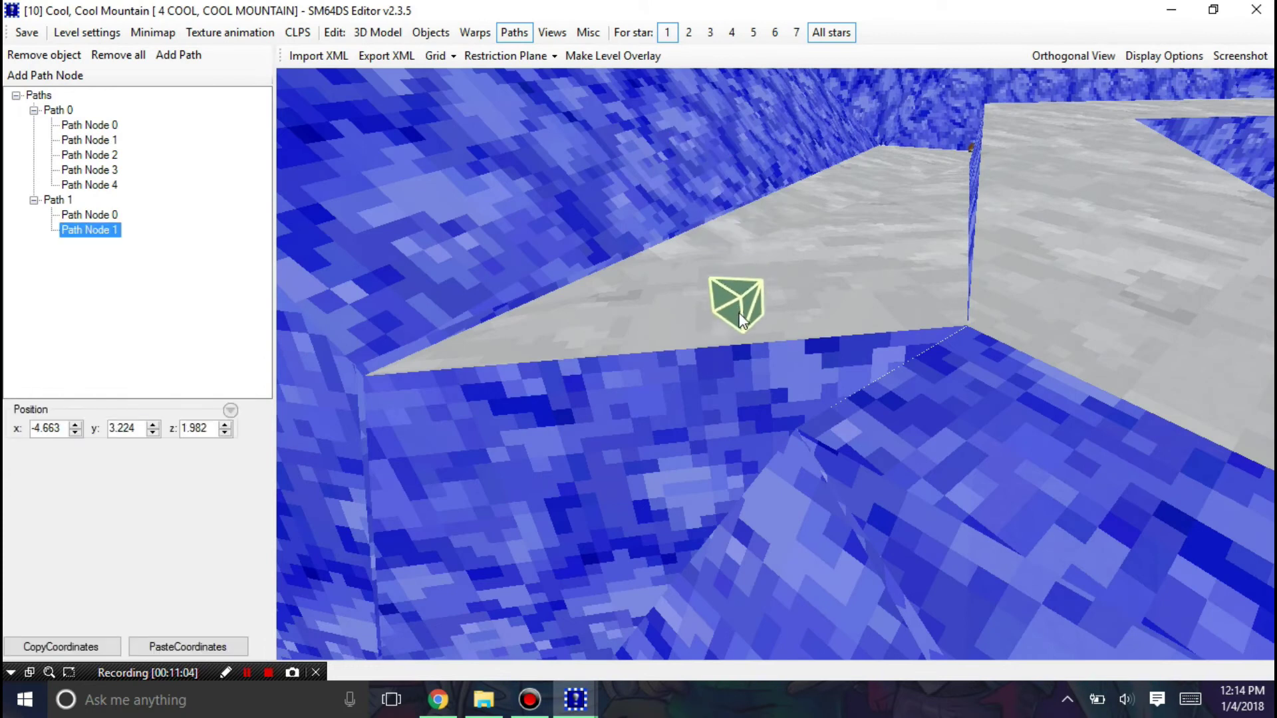
{"action": "scroll", "coordinate": [736, 312], "scroll_direction": "down", "scroll_amount": 1}
{"action": "left_click_drag", "start_coordinate": [737, 315], "coordinate": [735, 297]}
{"action": "left_click", "coordinate": [799, 235]}
{"action": "right_click_drag", "start_coordinate": [800, 235], "coordinate": [766, 410]}
{"action": "left_click_drag", "start_coordinate": [733, 392], "coordinate": [733, 389]}
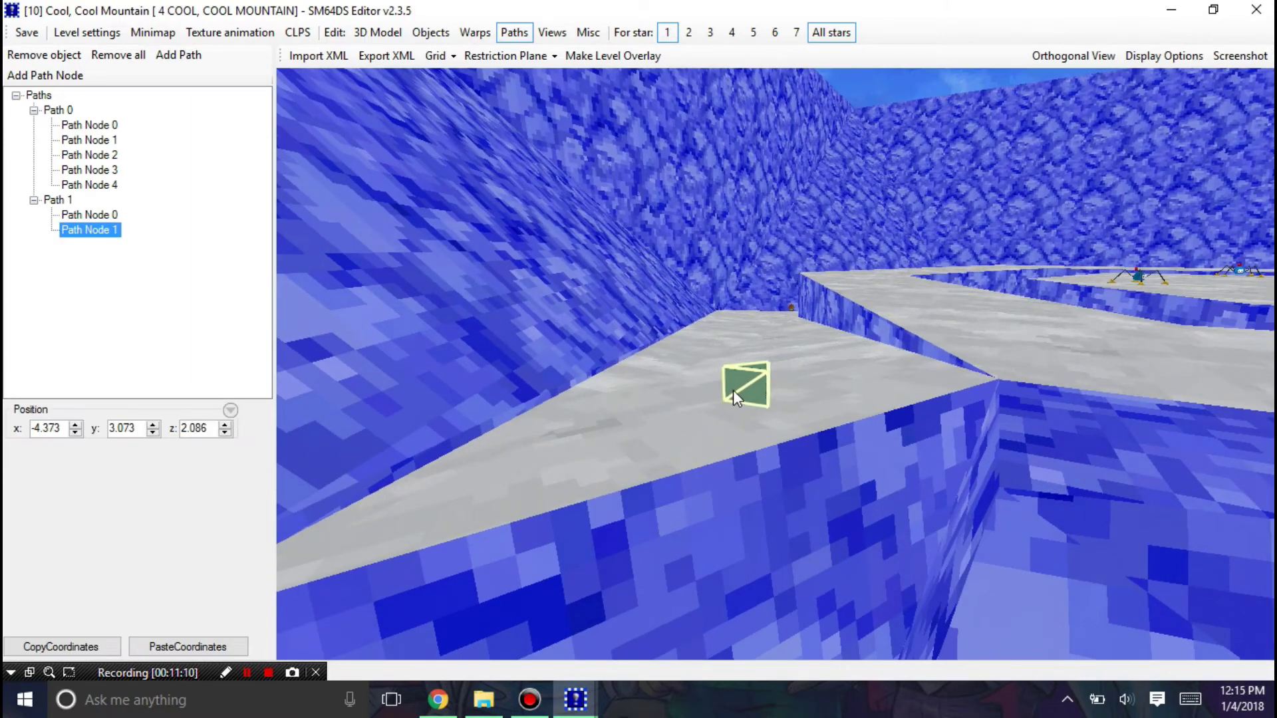
{"action": "right_click_drag", "start_coordinate": [733, 389], "coordinate": [779, 369]}
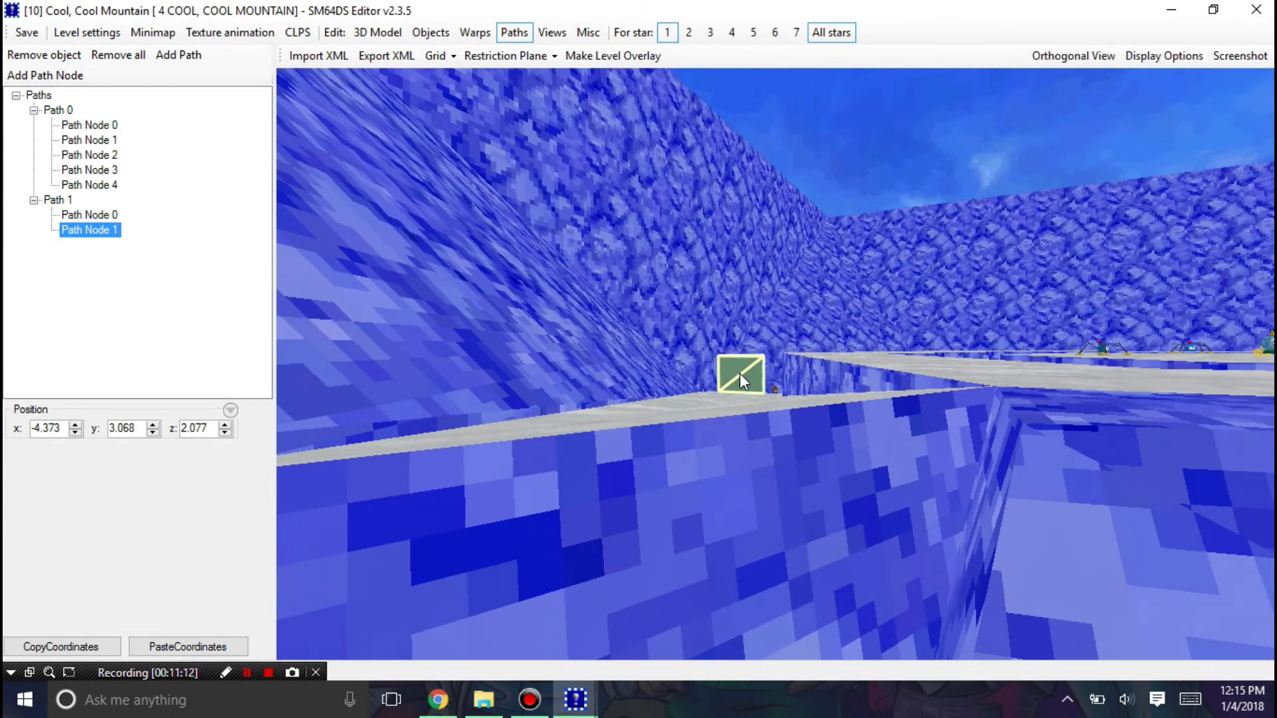
{"action": "left_click_drag", "start_coordinate": [728, 377], "coordinate": [728, 373]}
{"action": "right_click_drag", "start_coordinate": [728, 373], "coordinate": [868, 512]}
- Select Path 1 and examine its whole route from the iron ball down the slope and around the grey ledges
{"action": "right_click_drag", "start_coordinate": [742, 191], "coordinate": [680, 245]}
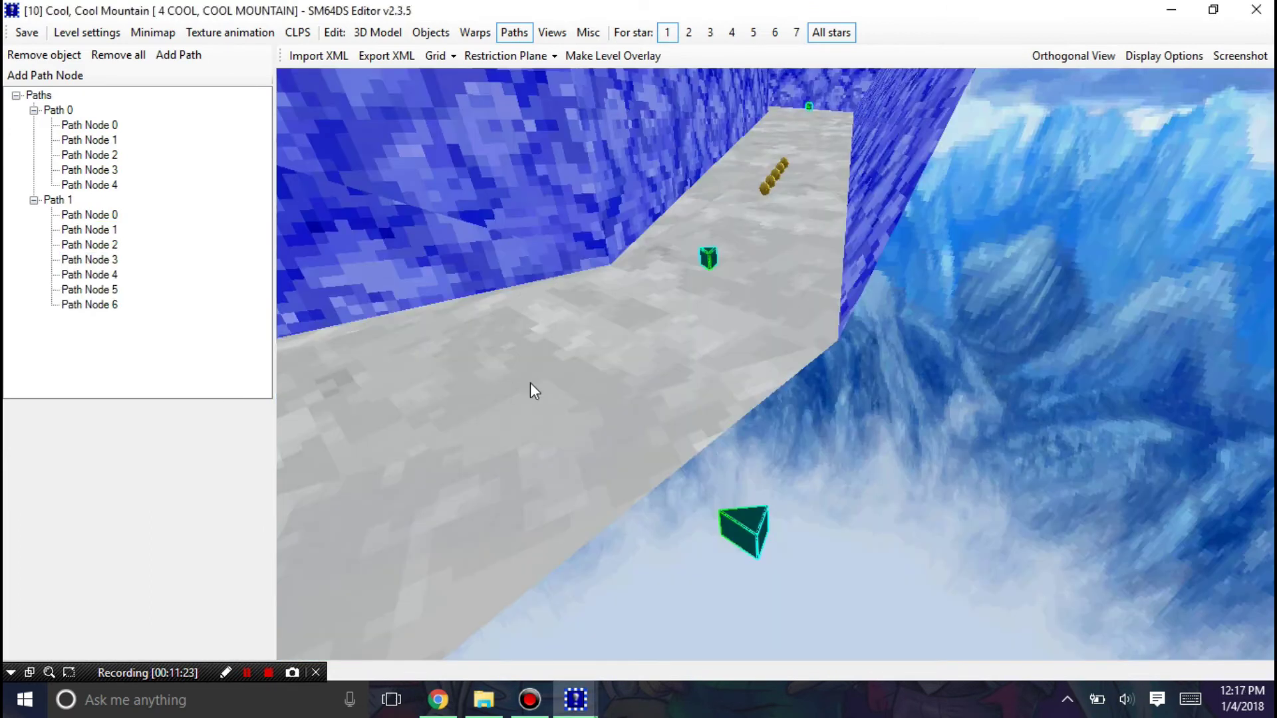
{"action": "scroll", "coordinate": [529, 382], "scroll_direction": "up", "scroll_amount": 3}
{"action": "right_click_drag", "start_coordinate": [512, 380], "coordinate": [1045, 536]}
{"action": "scroll", "coordinate": [1042, 529], "scroll_direction": "down", "scroll_amount": 2}
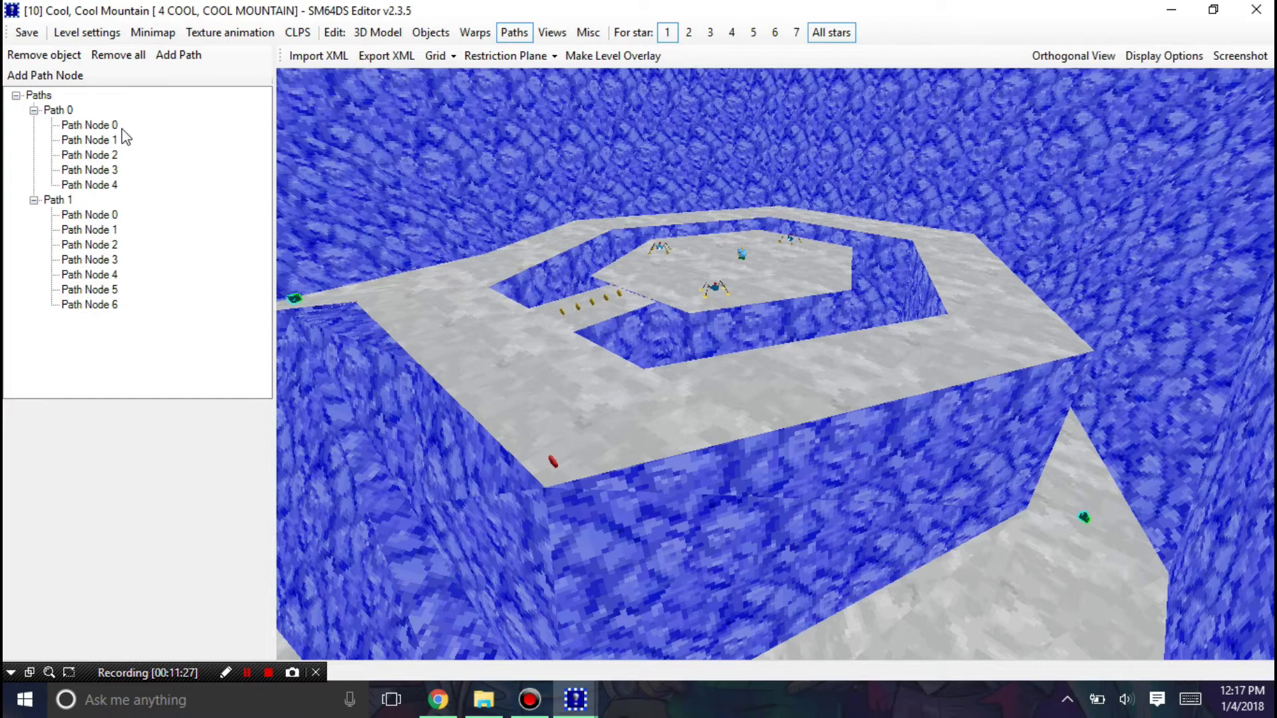
{"action": "right_click_drag", "start_coordinate": [808, 391], "coordinate": [797, 256]}
{"action": "left_click_drag", "start_coordinate": [796, 256], "coordinate": [1090, 386]}
{"action": "left_click_drag", "start_coordinate": [680, 322], "coordinate": [1058, 538]}
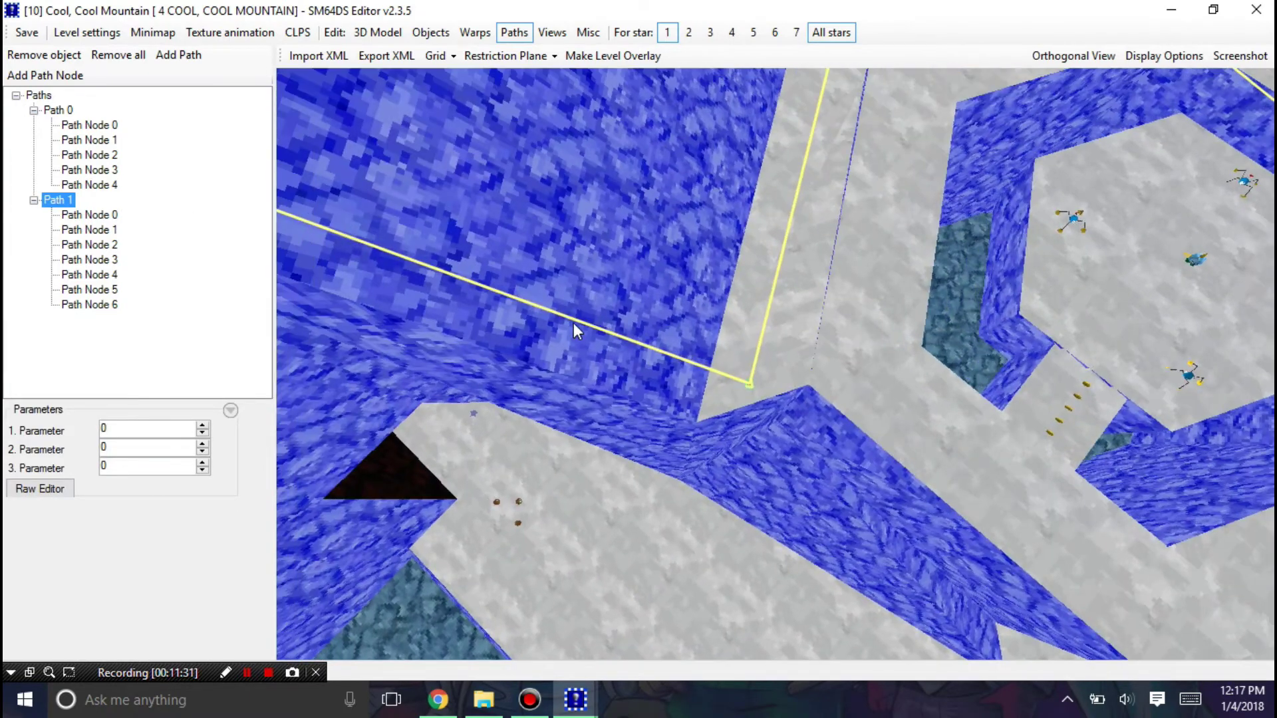
{"action": "left_click_drag", "start_coordinate": [655, 266], "coordinate": [1163, 440]}
{"action": "right_click_drag", "start_coordinate": [1164, 440], "coordinate": [718, 711]}
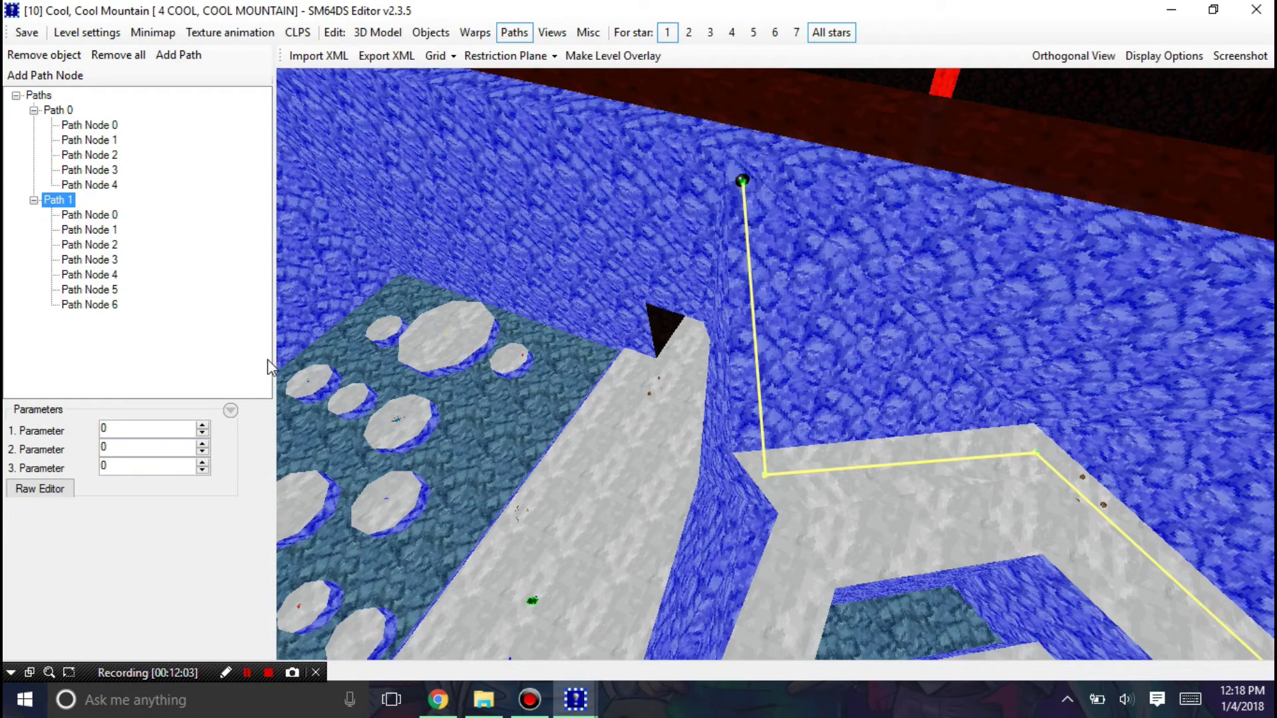
- Check the three parameters of the iron ball path, Path 1, in the Bob-Omb Battlefield level
{"action": "left_click", "coordinate": [246, 672]}
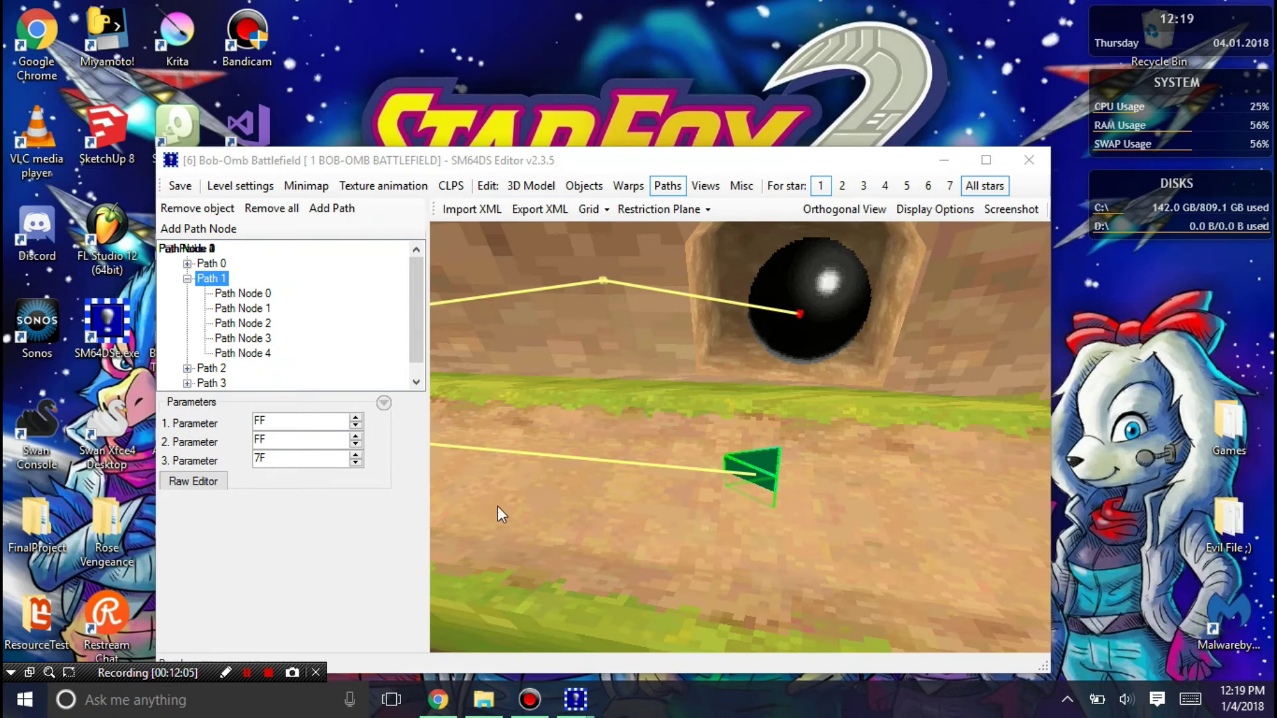
{"action": "scroll", "coordinate": [668, 381], "scroll_direction": "down", "scroll_amount": 3}
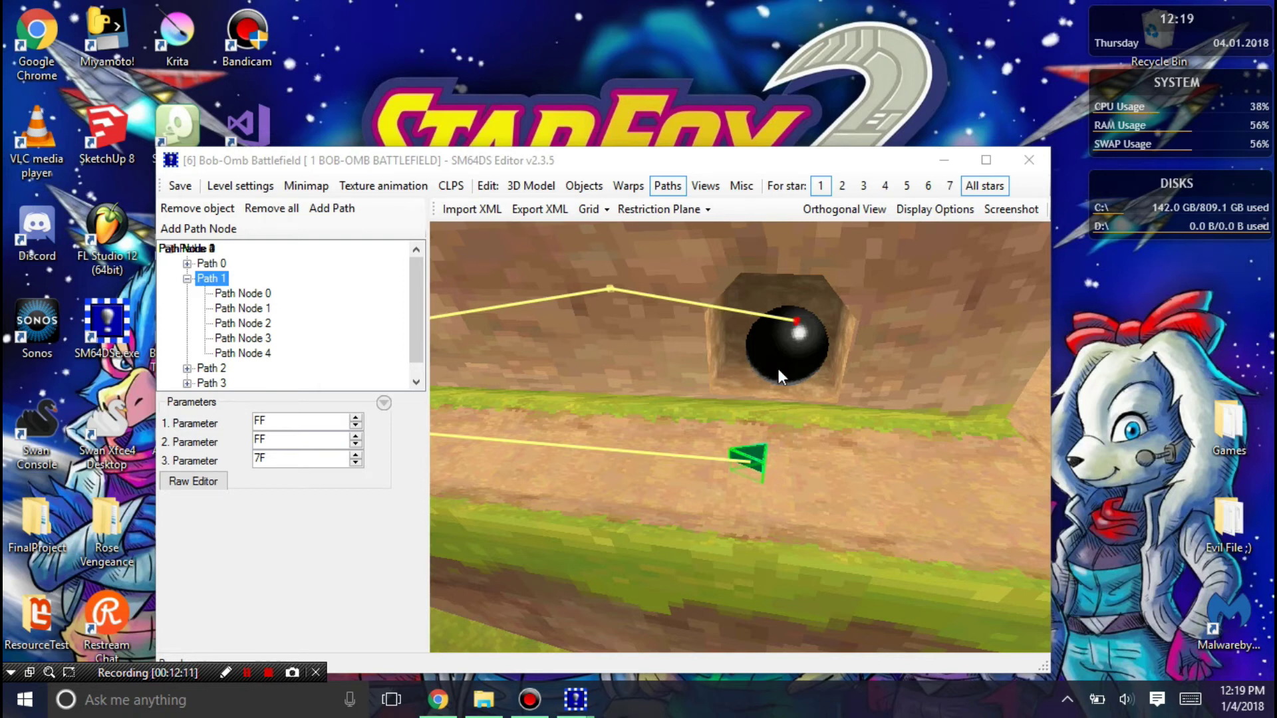
{"action": "mouse_move", "coordinate": [778, 369]}
{"action": "left_mouse_down"}
{"action": "mouse_move", "coordinate": [843, 364]}
{"action": "mouse_move", "coordinate": [736, 345]}
{"action": "left_mouse_up"}
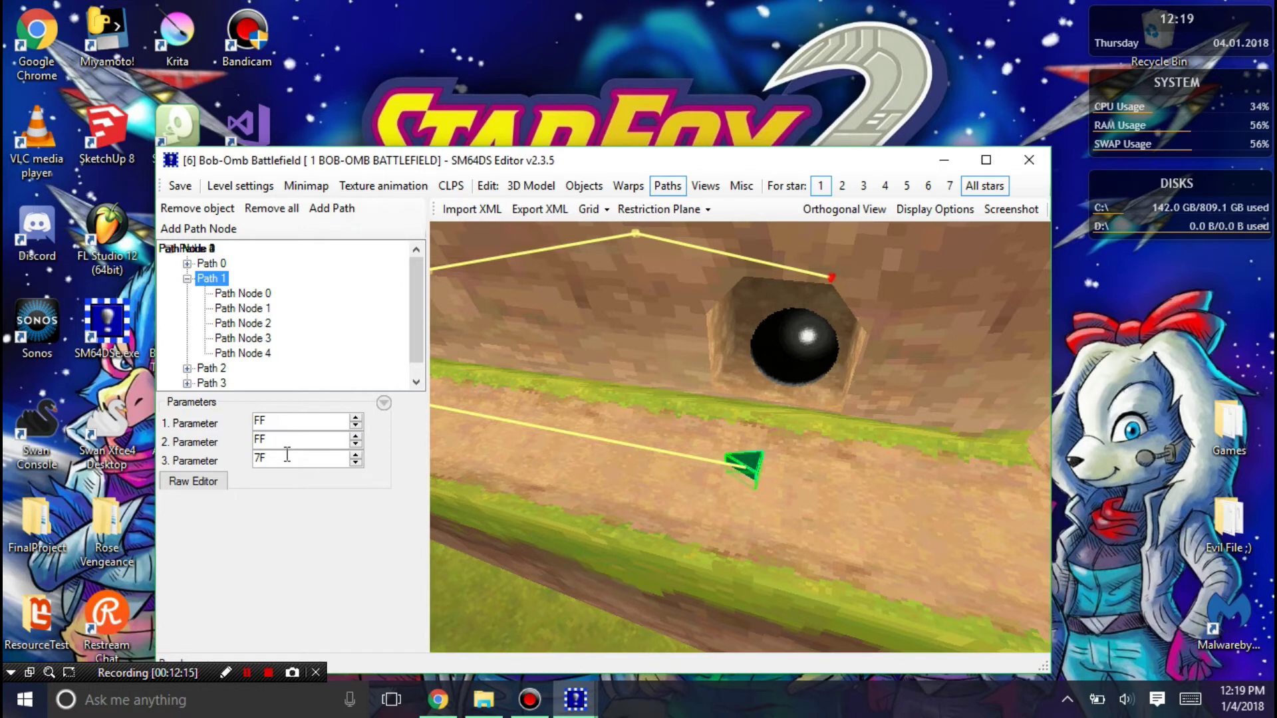
{"action": "mouse_move", "coordinate": [278, 459]}
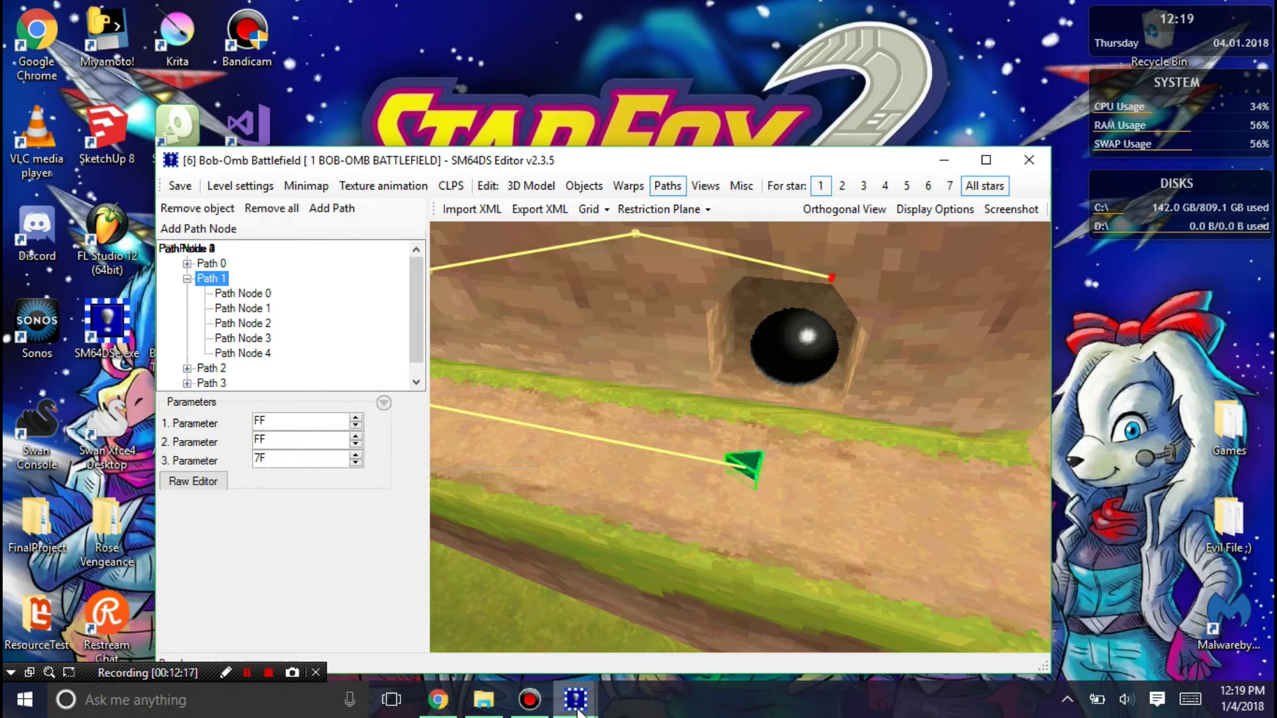
{"action": "mouse_move", "coordinate": [576, 698]}
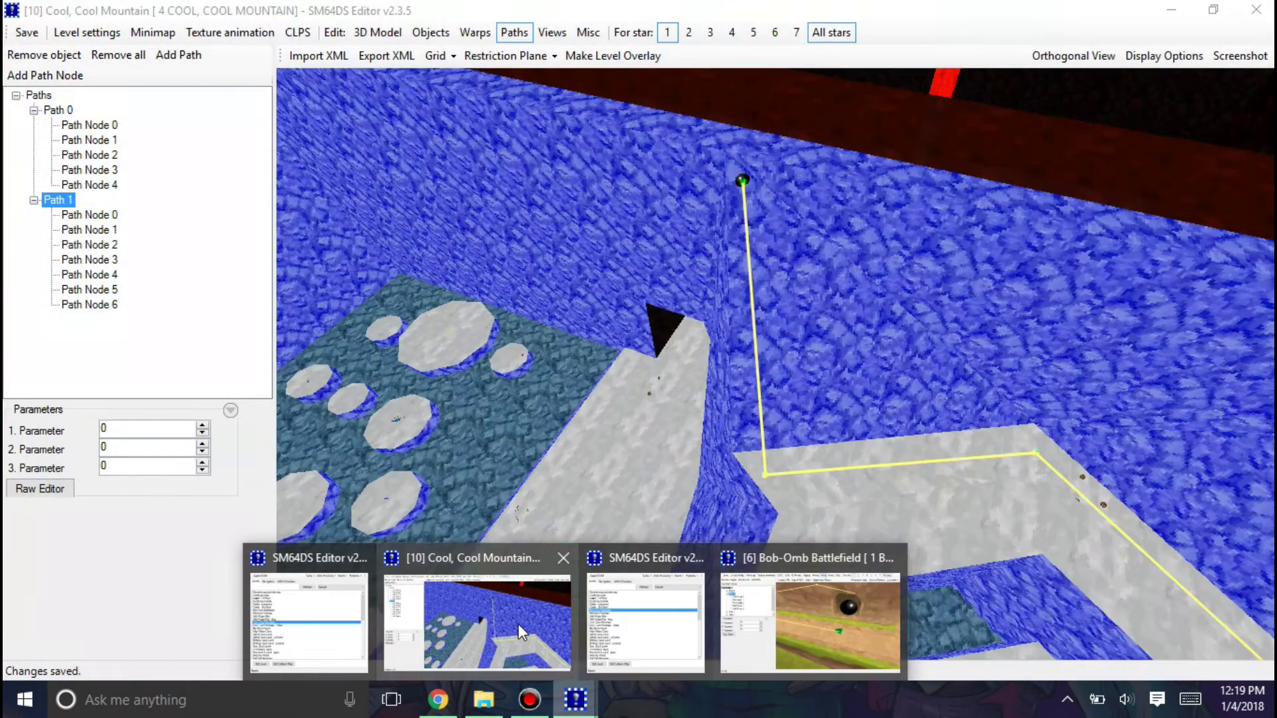
- Back in Cool, Cool Mountain, set Path 1's three parameters to FF, FF and 7F
{"action": "left_click", "coordinate": [517, 624]}
{"action": "right_click_drag", "start_coordinate": [720, 531], "coordinate": [356, 521]}
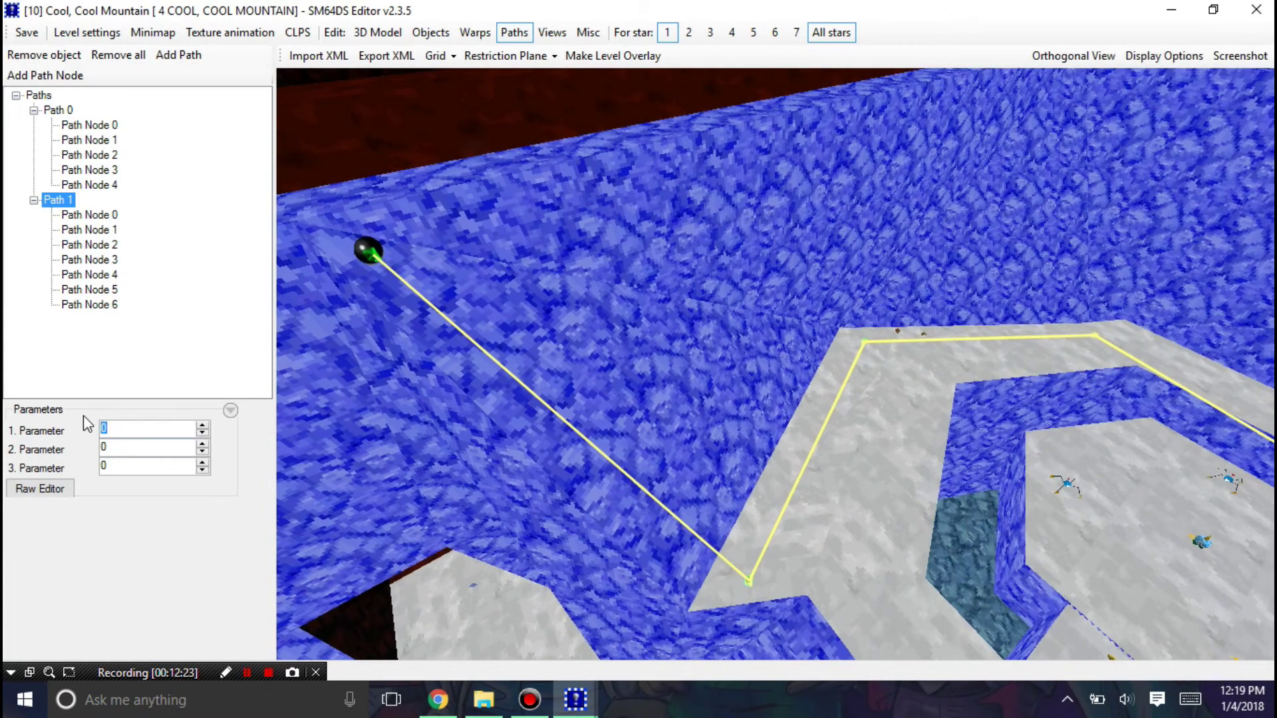
{"action": "double_click", "coordinate": [115, 444]}
{"action": "type", "text": "FF"}
{"action": "left_click", "coordinate": [559, 486]}
{"action": "right_click_drag", "start_coordinate": [558, 486], "coordinate": [462, 419]}
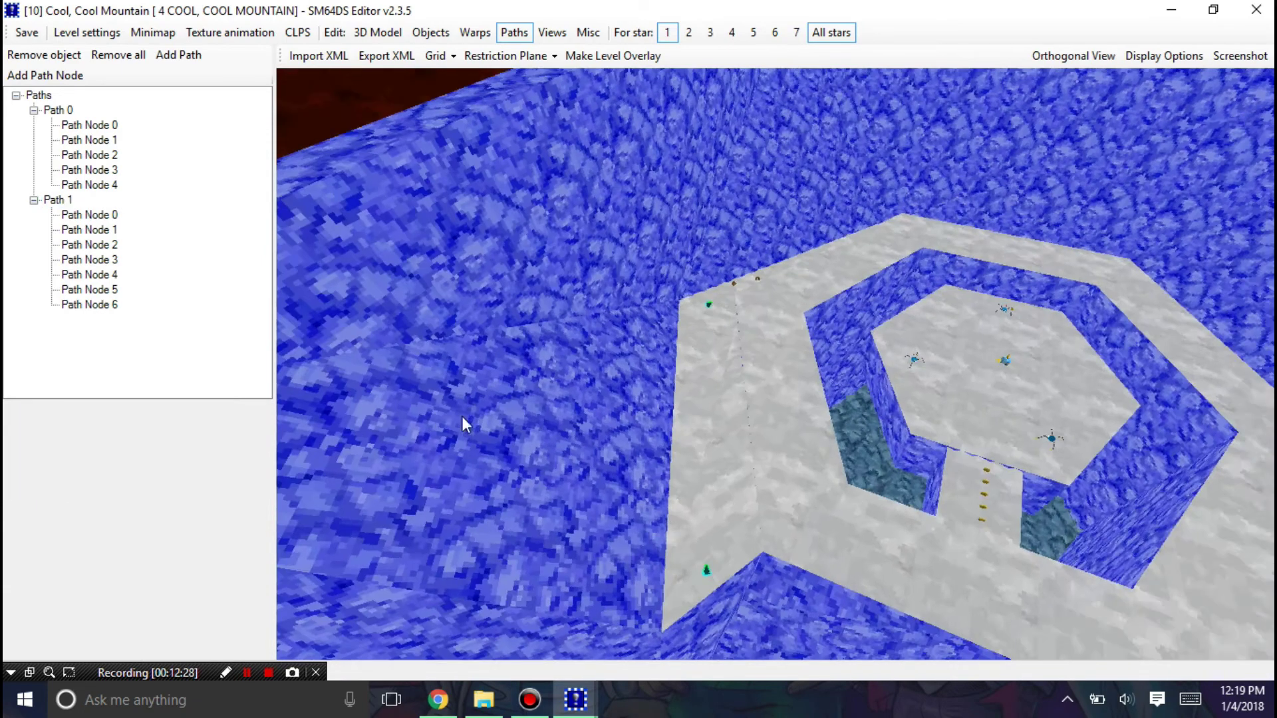
{"action": "left_click", "coordinate": [69, 205]}
{"action": "right_click_drag", "start_coordinate": [818, 333], "coordinate": [532, 432]}
{"action": "left_click_drag", "start_coordinate": [531, 432], "coordinate": [632, 552]}
- Inspect the raw parameters of Bob-Omb Battlefield's Rolling Iron Ball, and close that level's editor window
{"action": "mouse_move", "coordinate": [576, 699]}
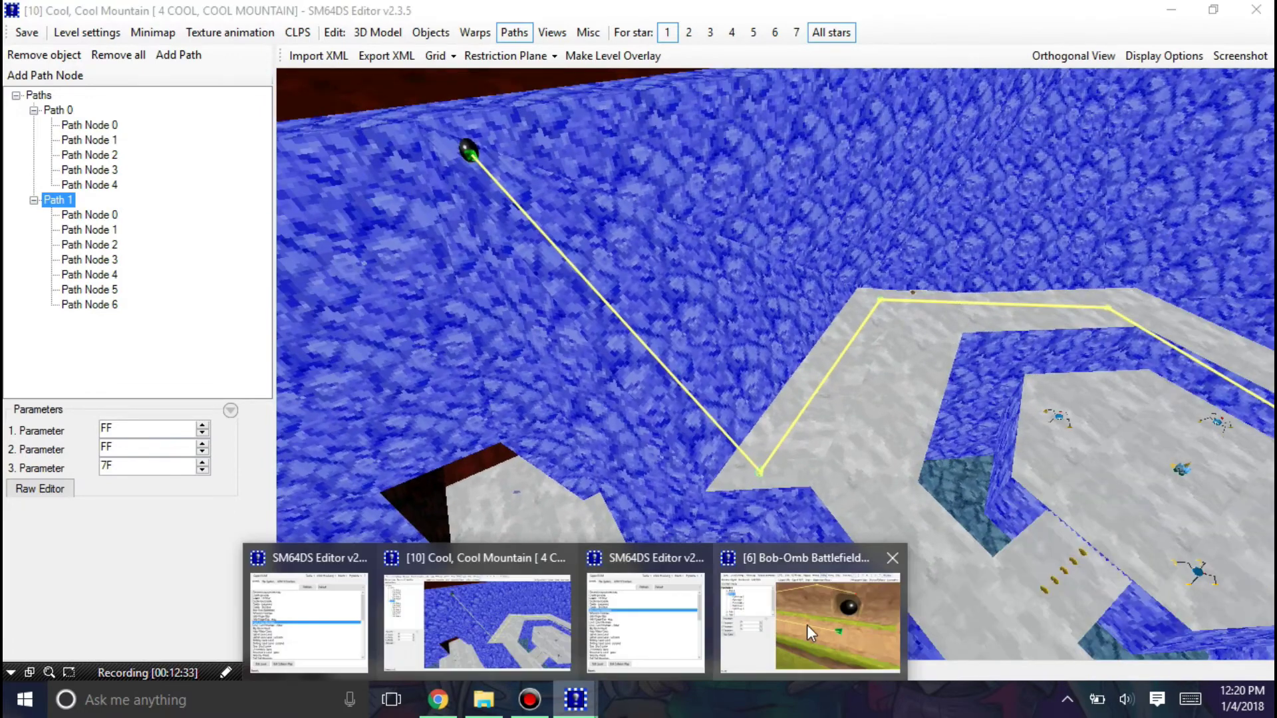
{"action": "mouse_move", "coordinate": [790, 625]}
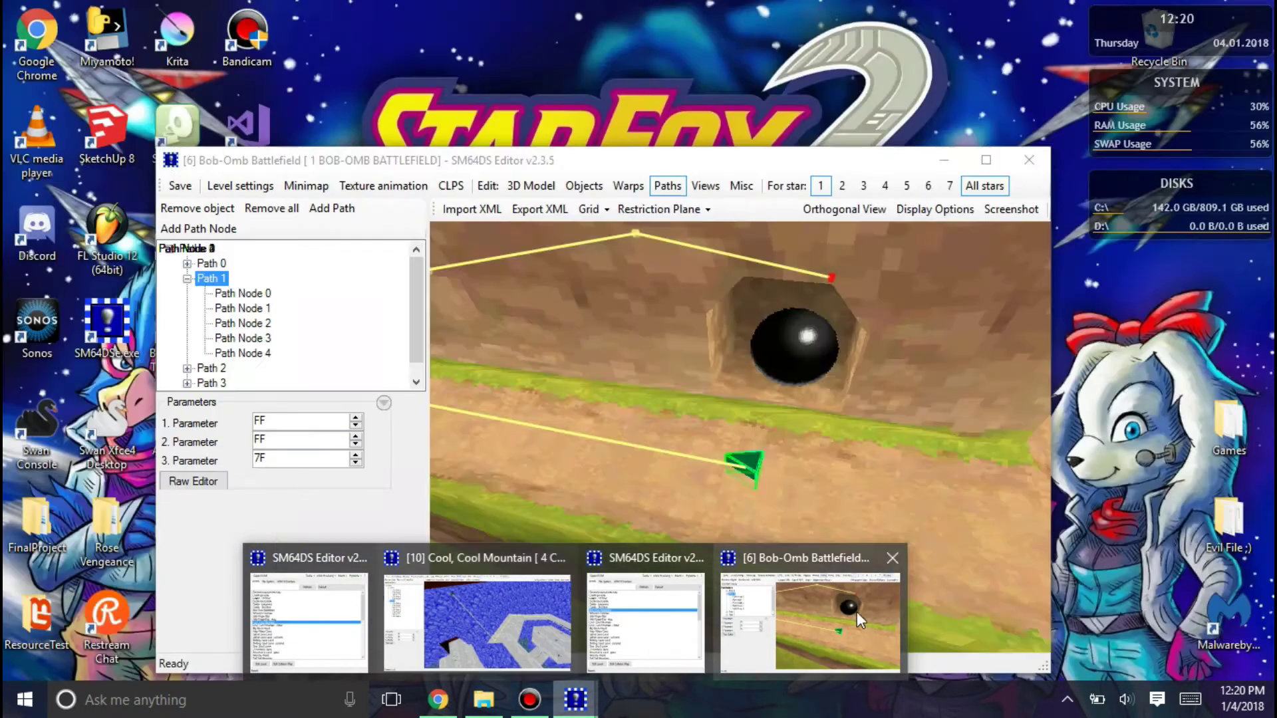
{"action": "left_click", "coordinate": [843, 614]}
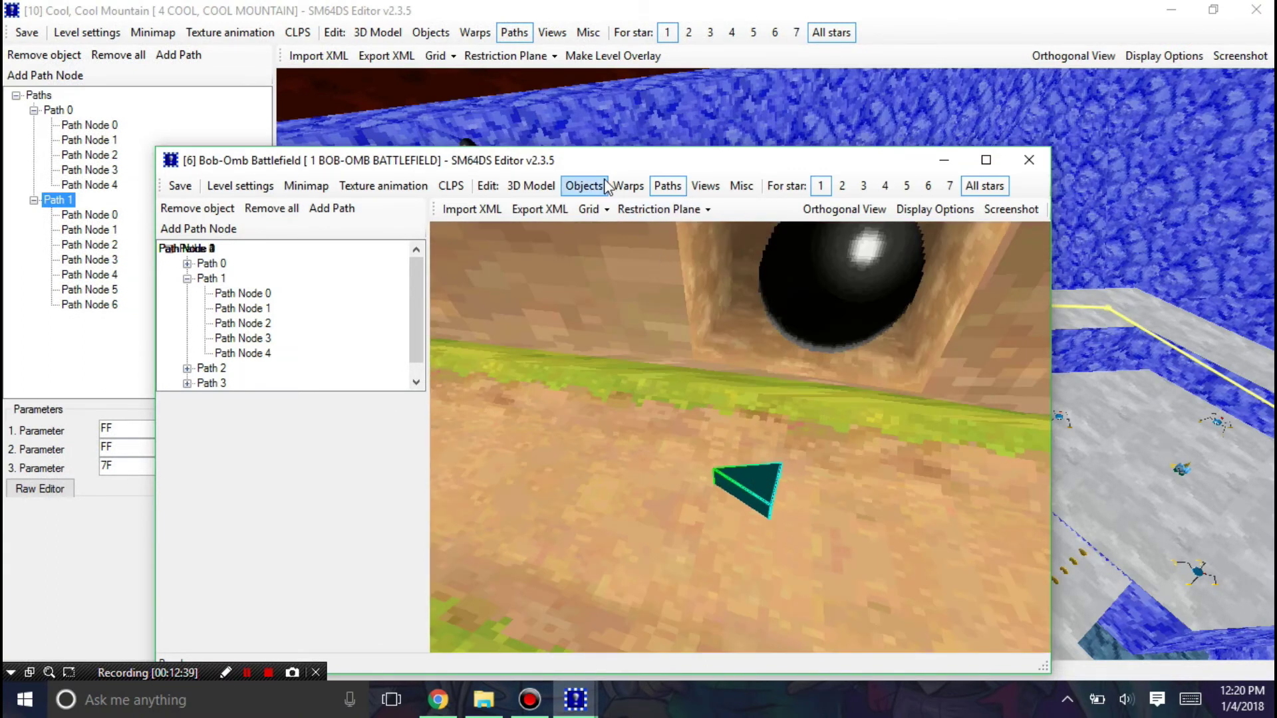
{"action": "left_click", "coordinate": [583, 185]}
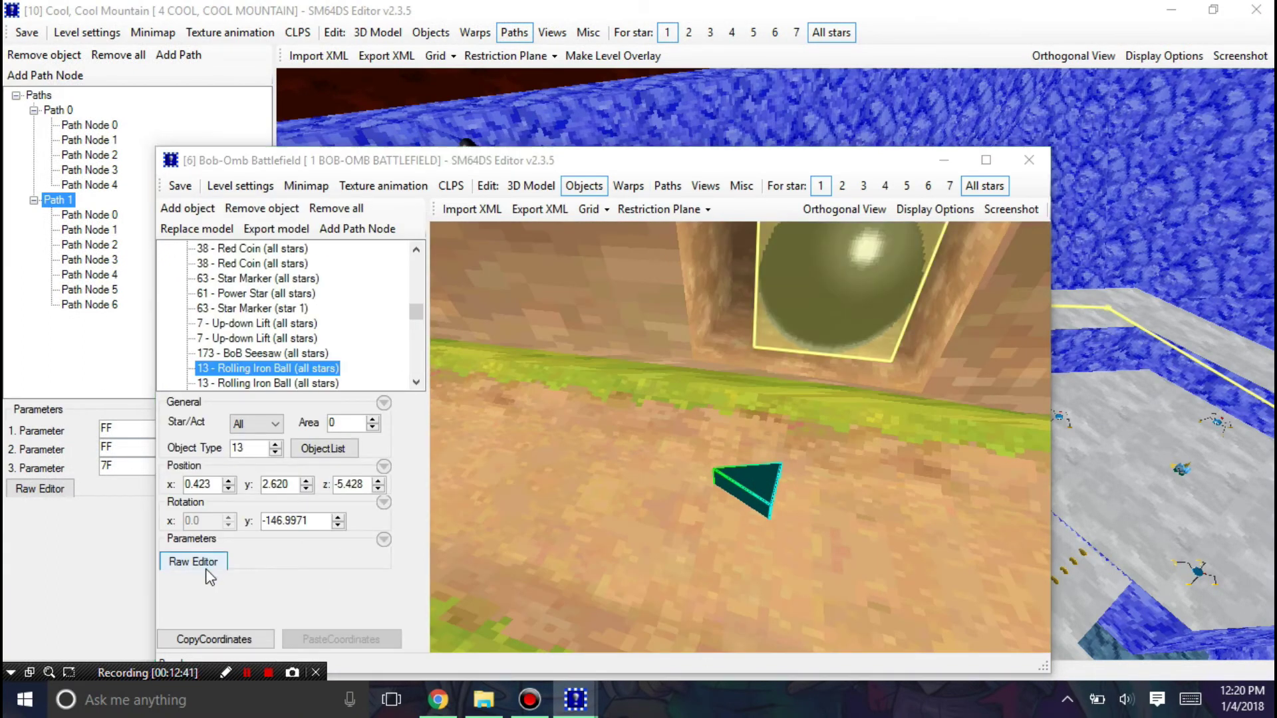
{"action": "left_click", "coordinate": [193, 562]}
{"action": "left_click_drag", "start_coordinate": [153, 72], "coordinate": [527, 314]}
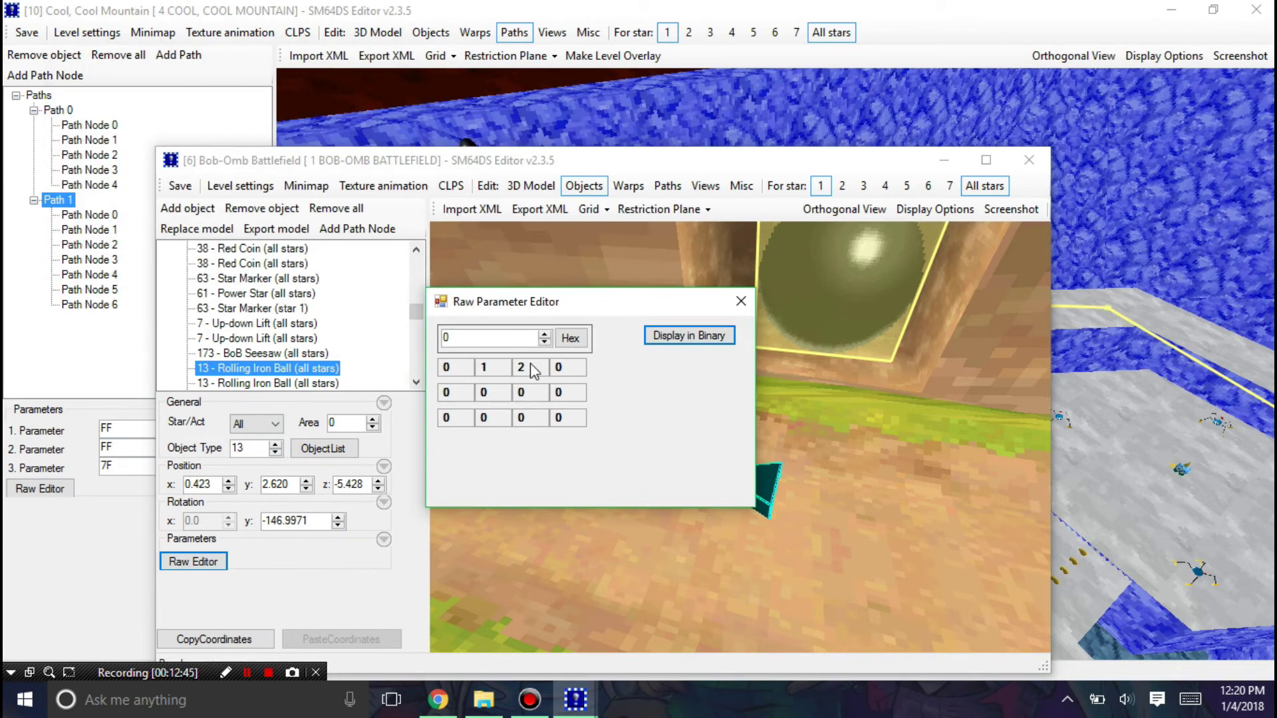
{"action": "left_click", "coordinate": [488, 373]}
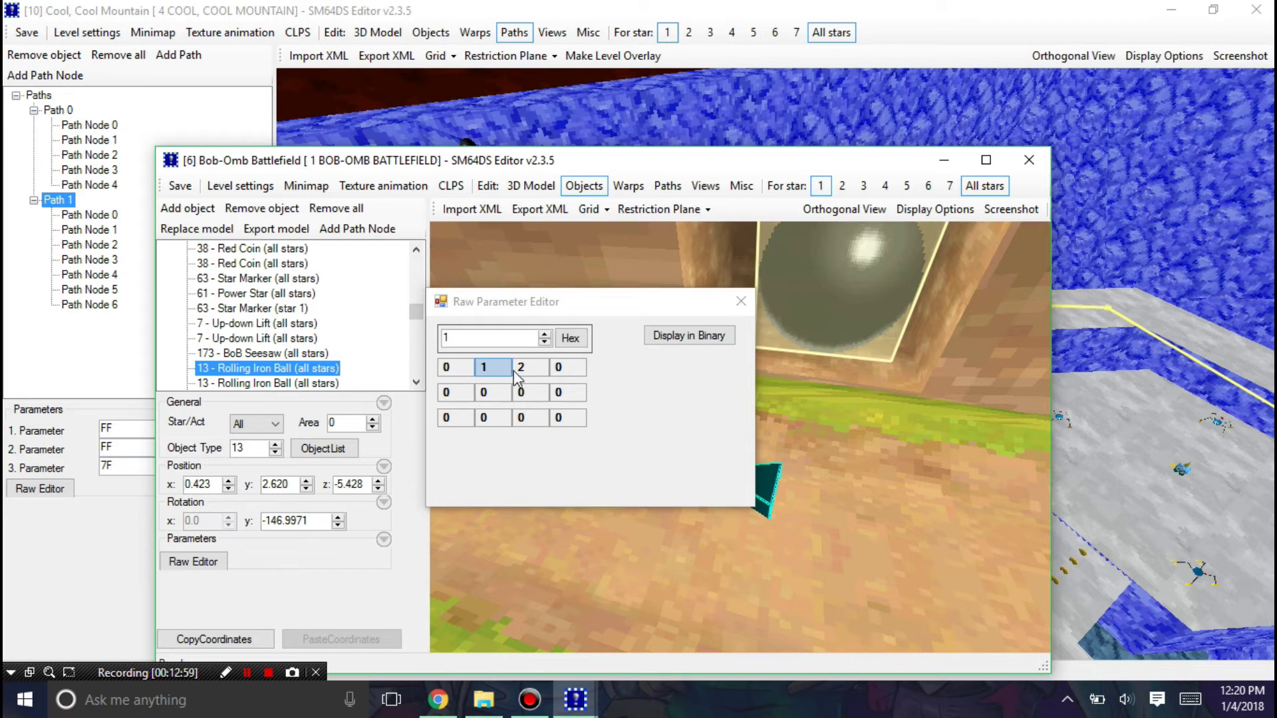
{"action": "left_click", "coordinate": [740, 301]}
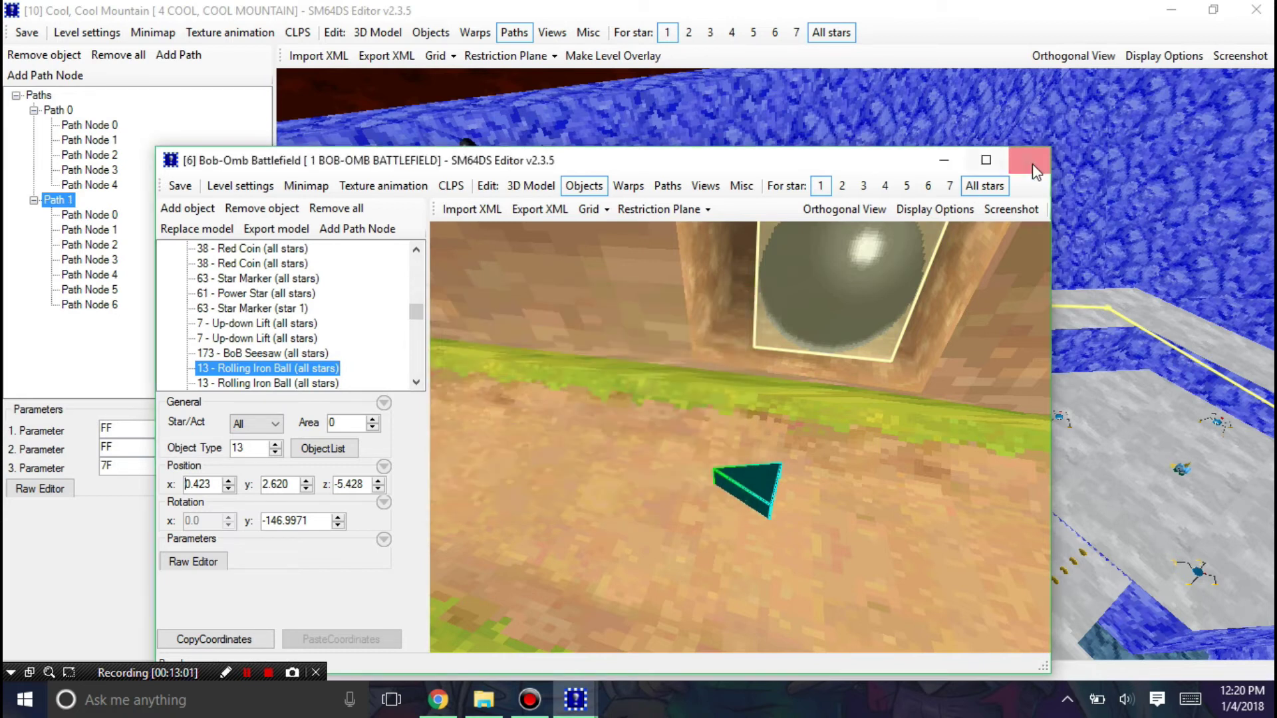
{"action": "left_click", "coordinate": [1029, 160]}
- Select the Rolling Iron Ball at the start of Path 1 and read its description in the object list
{"action": "scroll", "coordinate": [714, 416], "scroll_direction": "up", "scroll_amount": 1}
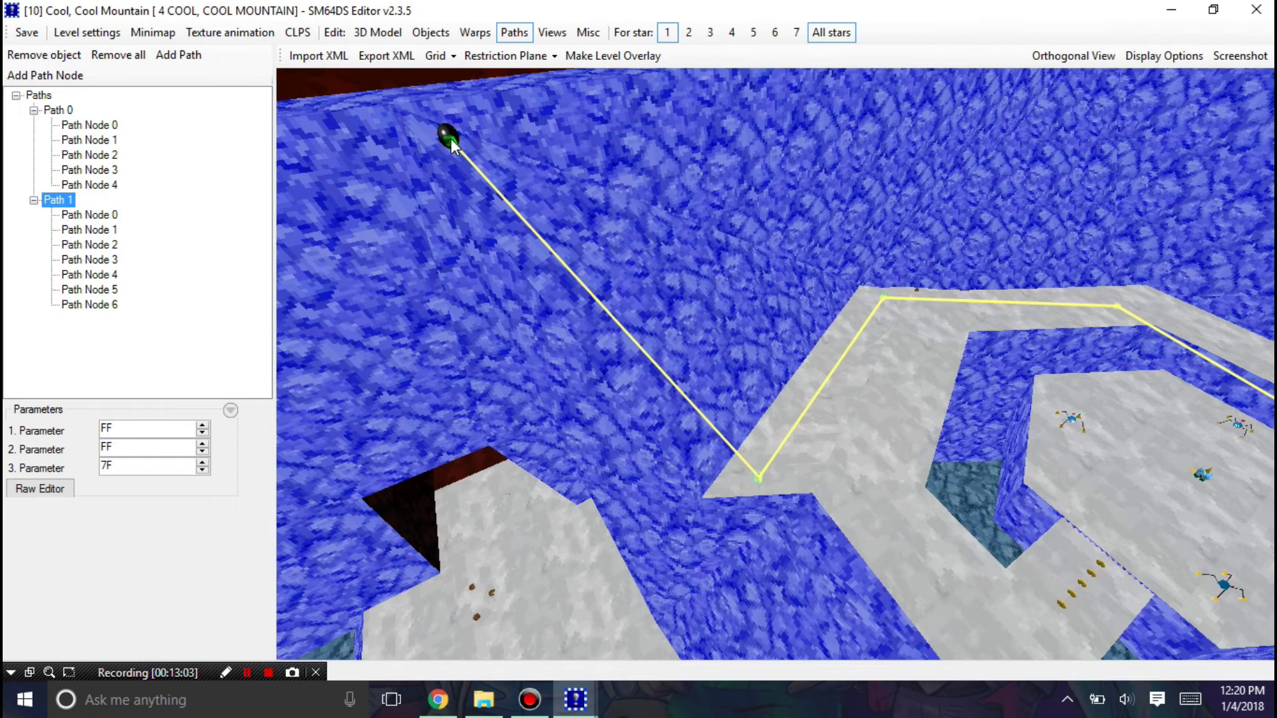
{"action": "left_click_drag", "start_coordinate": [752, 367], "coordinate": [999, 505]}
{"action": "scroll", "coordinate": [998, 506], "scroll_direction": "up", "scroll_amount": 1}
{"action": "left_click", "coordinate": [430, 32]}
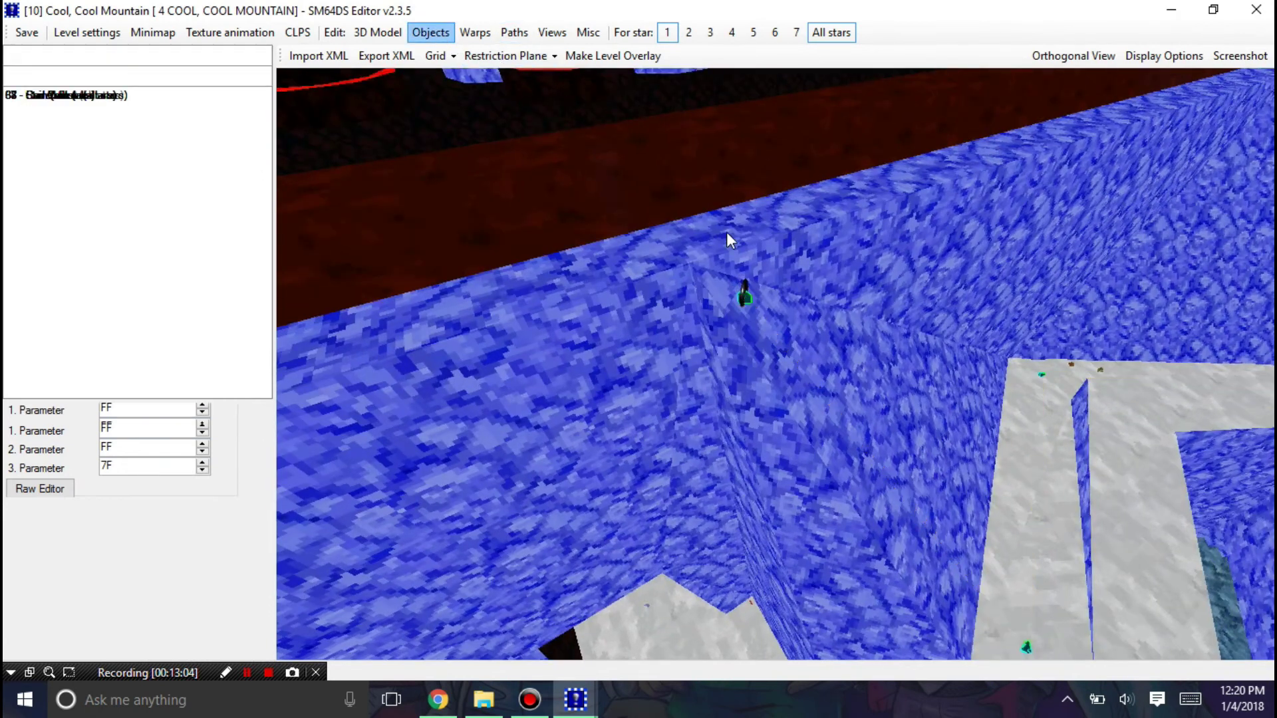
{"action": "left_click", "coordinate": [742, 292]}
{"action": "left_click", "coordinate": [170, 456]}
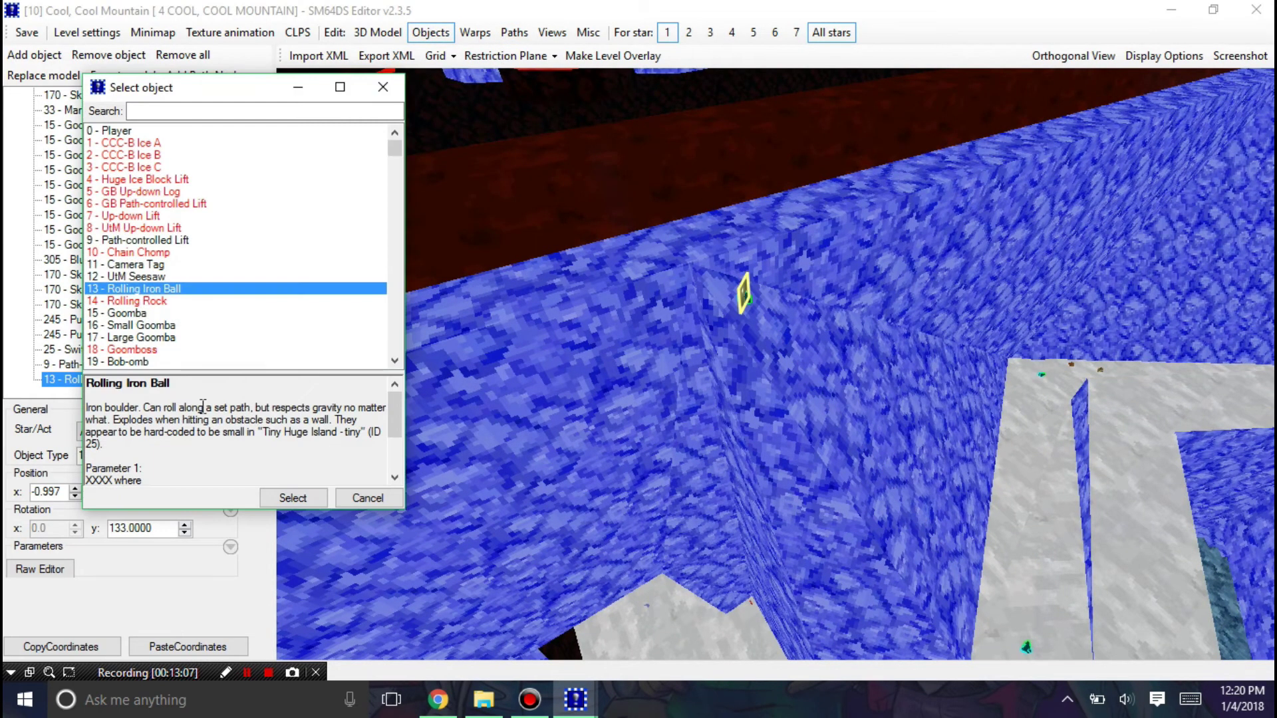
{"action": "left_click", "coordinate": [365, 499]}
- Set the first two raw parameter digits of the Rolling Iron Ball to 0 and 1, and save the level
{"action": "left_click", "coordinate": [42, 570]}
{"action": "left_click", "coordinate": [136, 177]}
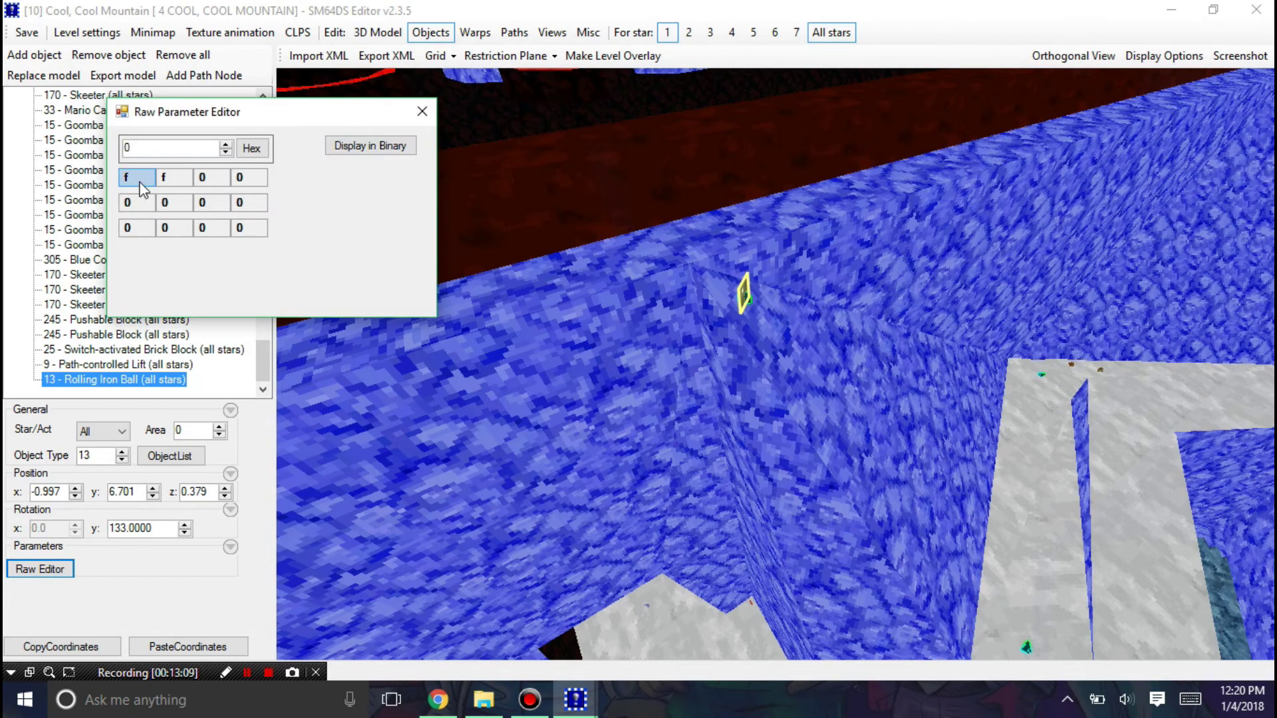
{"action": "type", "text": "0"}
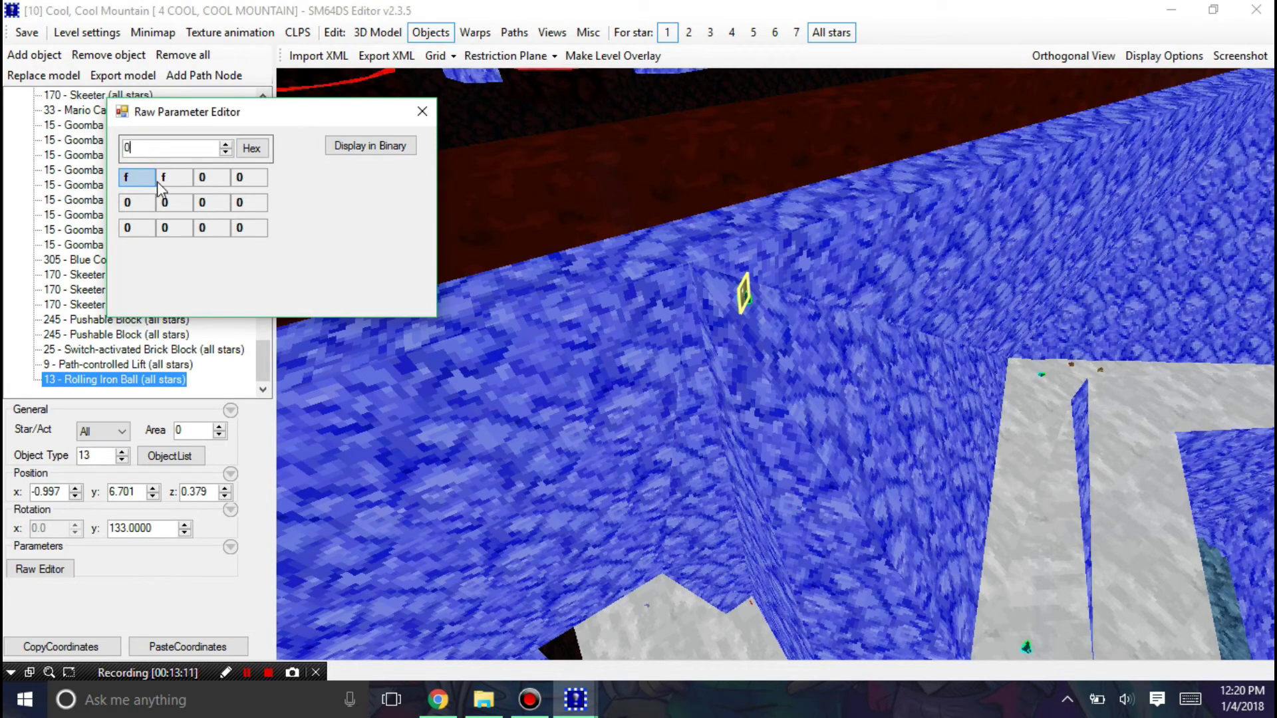
{"action": "left_click", "coordinate": [164, 180]}
{"action": "left_click_drag", "start_coordinate": [163, 152], "coordinate": [113, 151]}
{"action": "type", "text": "12"}
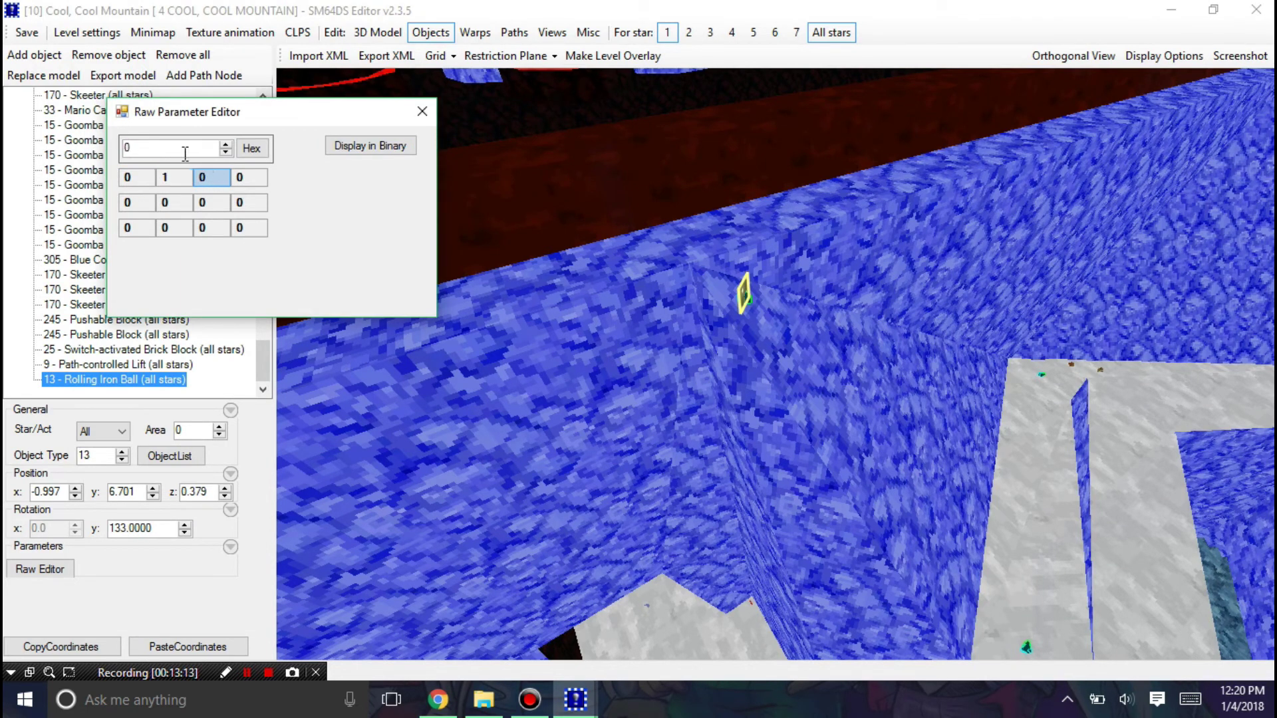
{"action": "left_click", "coordinate": [421, 111]}
{"action": "left_click", "coordinate": [32, 37]}
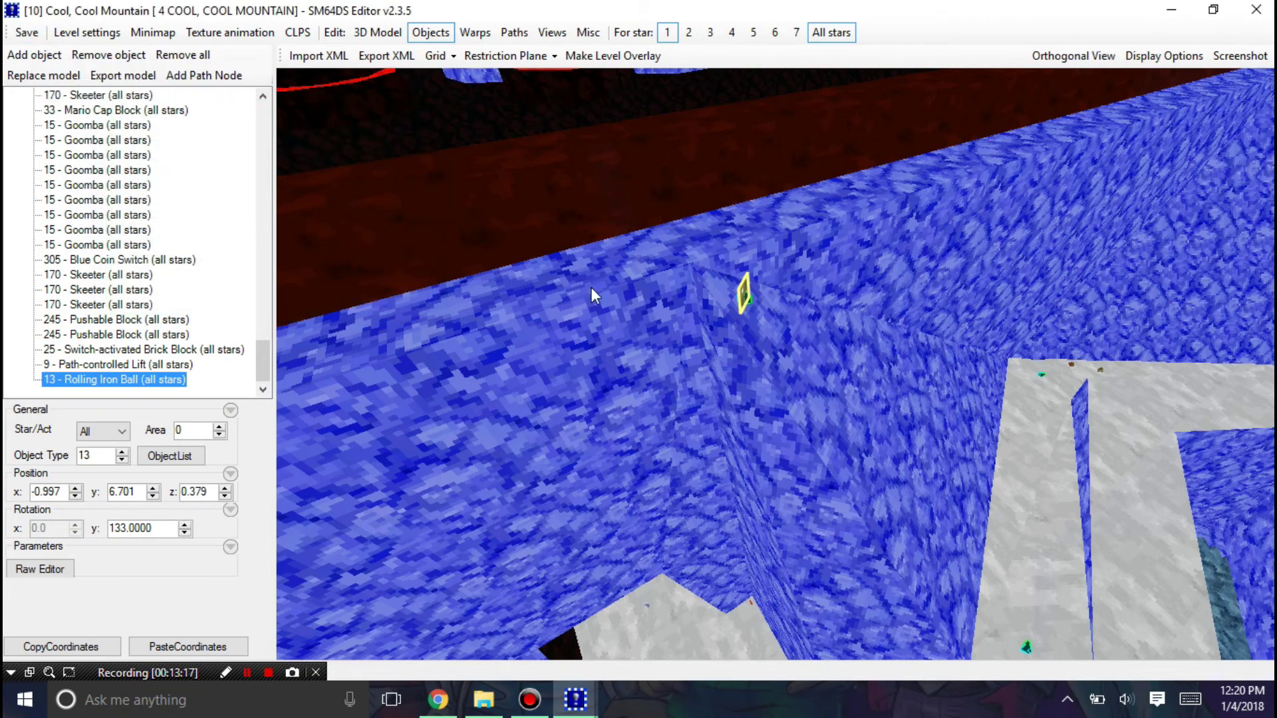
{"action": "scroll", "coordinate": [753, 437], "scroll_direction": "down", "scroll_amount": 1}
{"action": "left_click", "coordinate": [247, 673]}
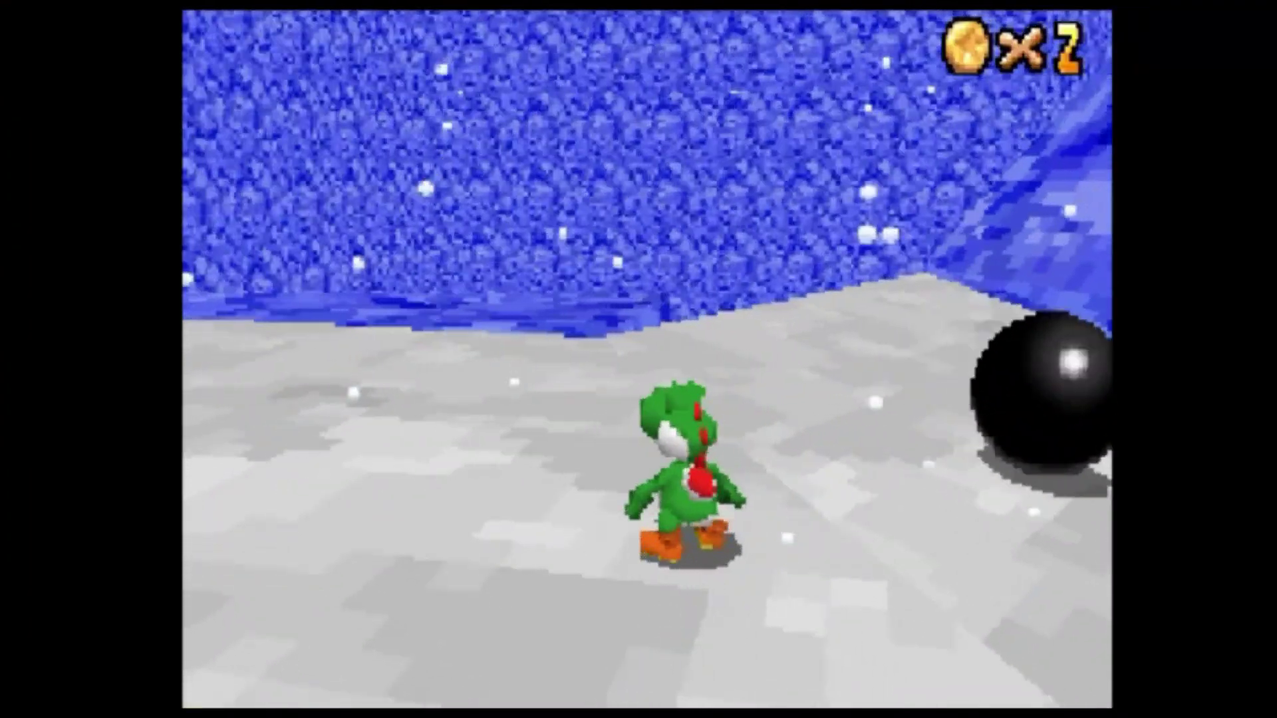
{"action": "key", "text": "Right"}
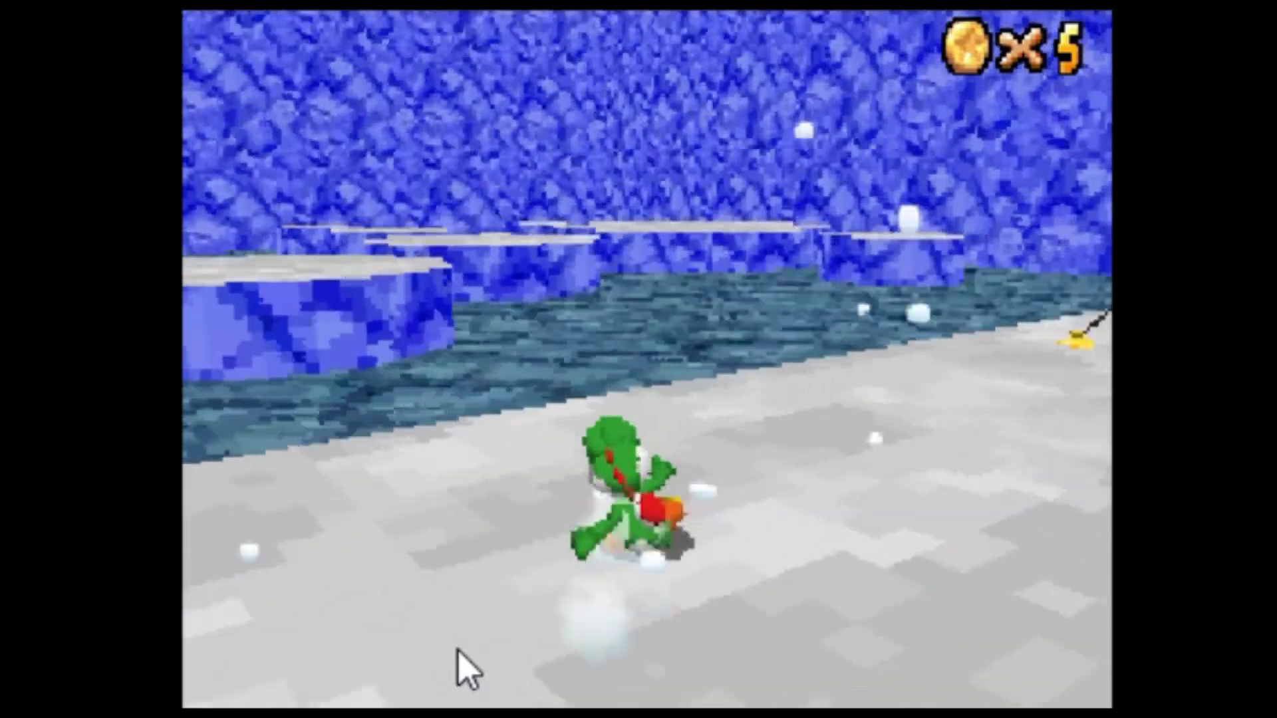
{"action": "key", "text": "Right"}
{"action": "key", "text": "Up"}
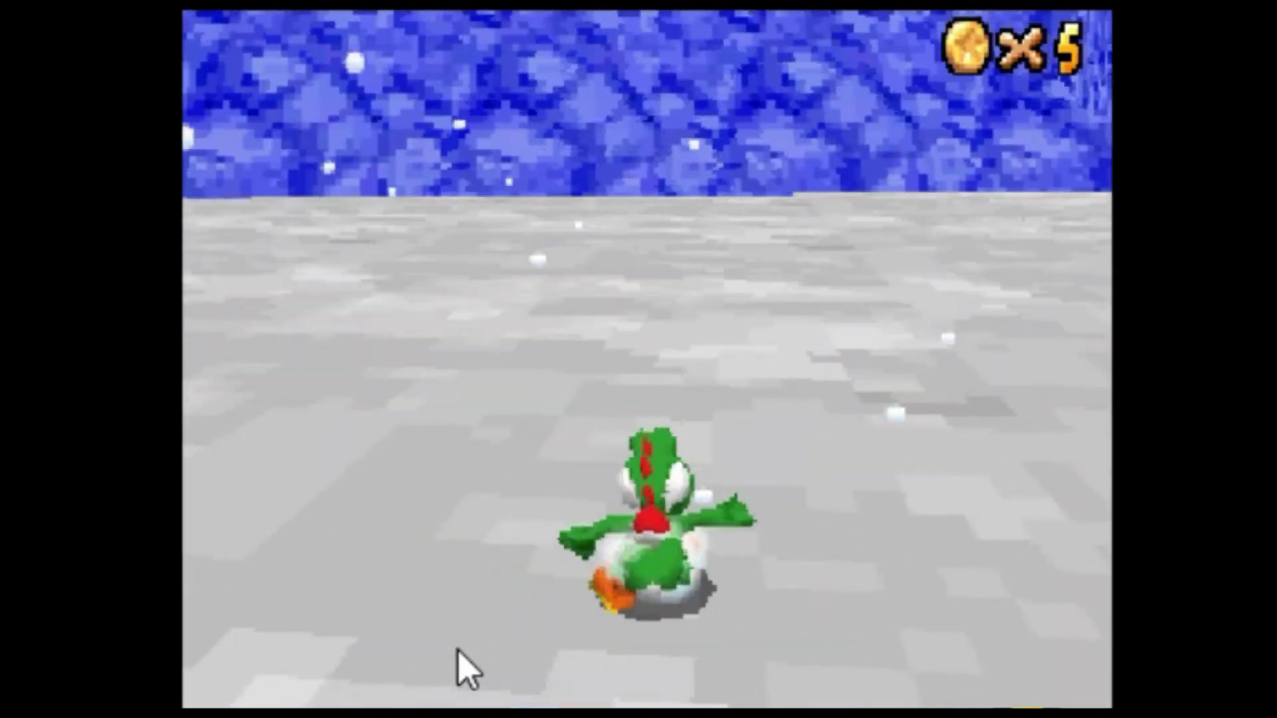
{"action": "key", "text": "Left"}
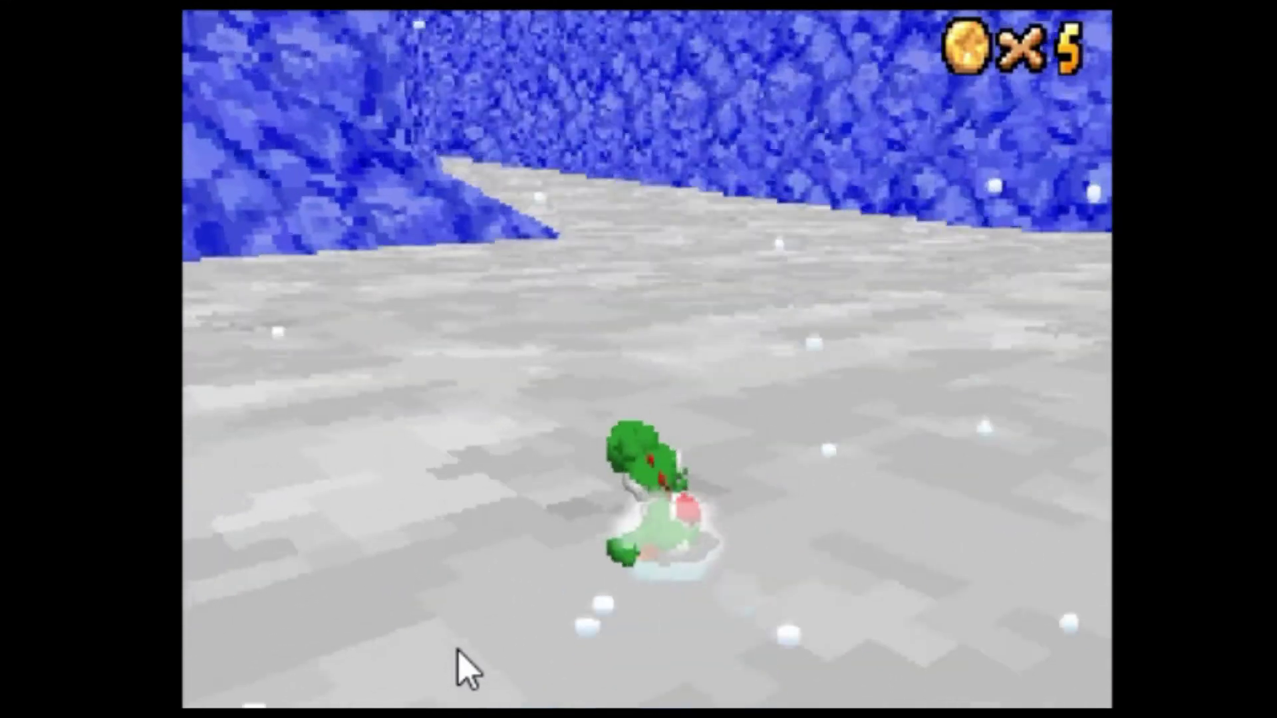
{"action": "key", "text": "Left"}
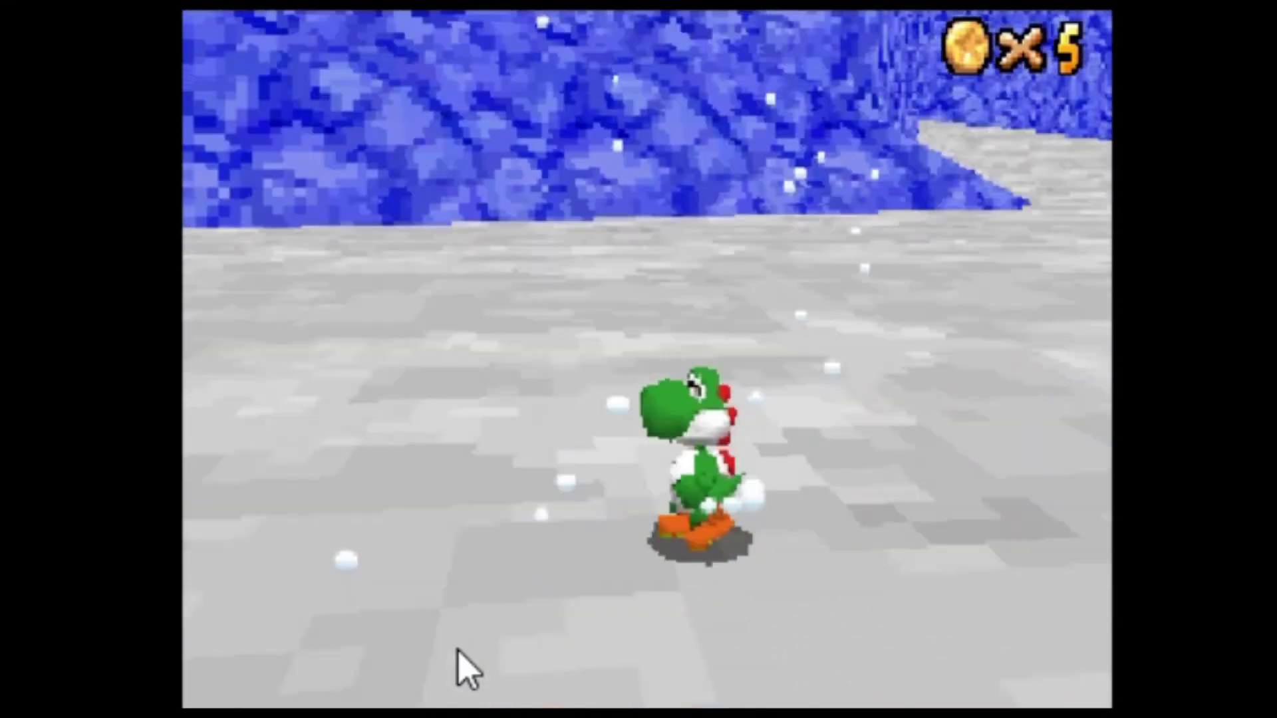
{"action": "key", "text": "Left"}
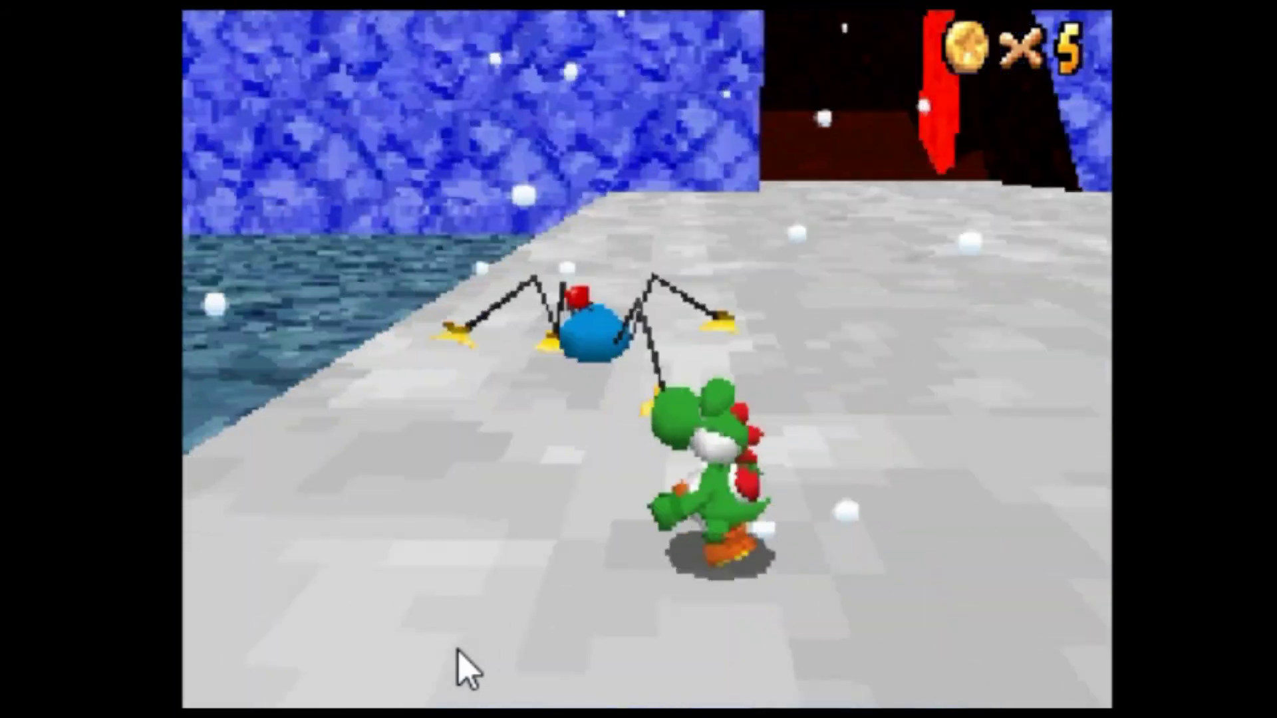
{"action": "key", "text": "Down"}
{"action": "key", "text": "Right"}
{"action": "key", "text": "Right"}
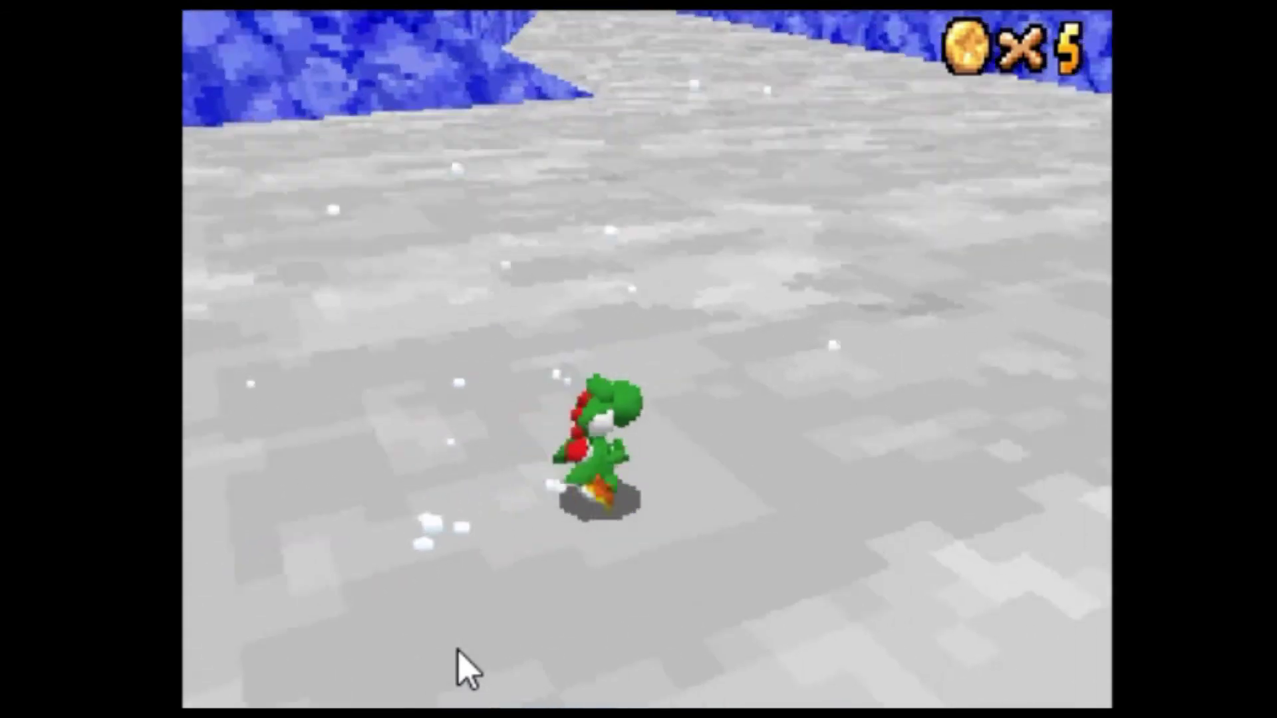
{"action": "key", "text": "Up"}
{"action": "key", "text": "z"}
{"action": "key", "text": "z"}
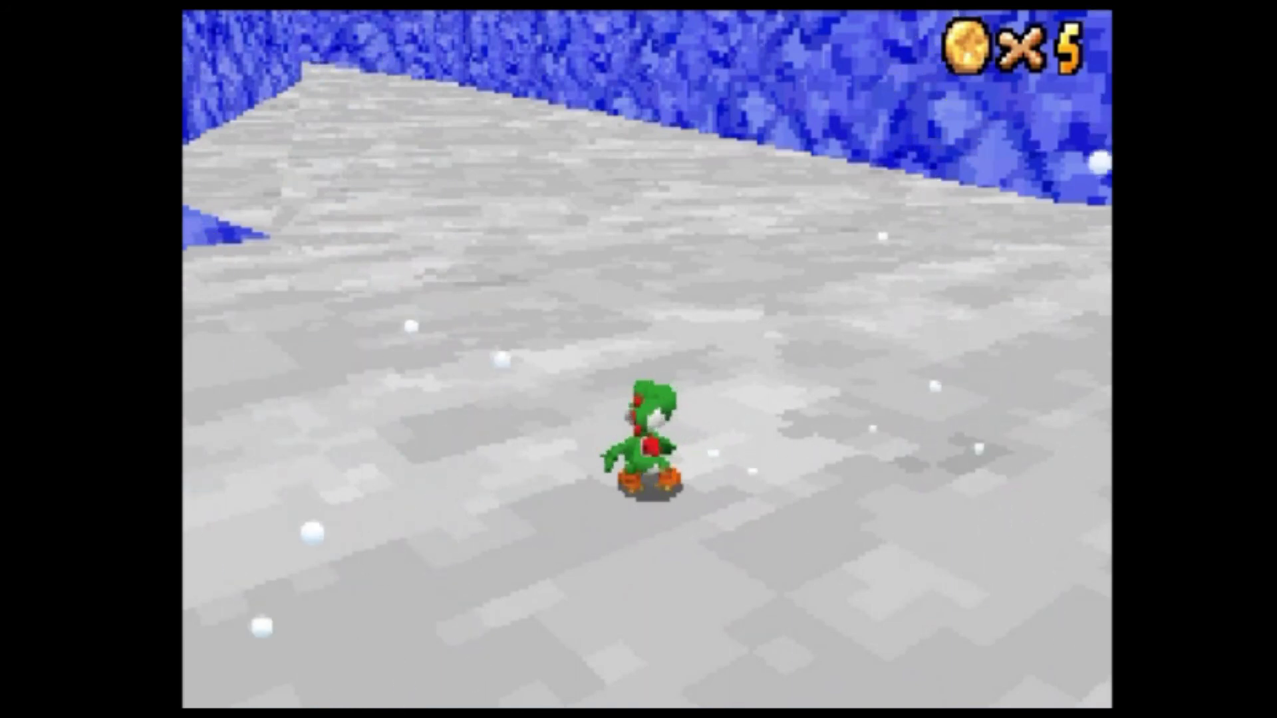
{"action": "key", "text": "Up"}
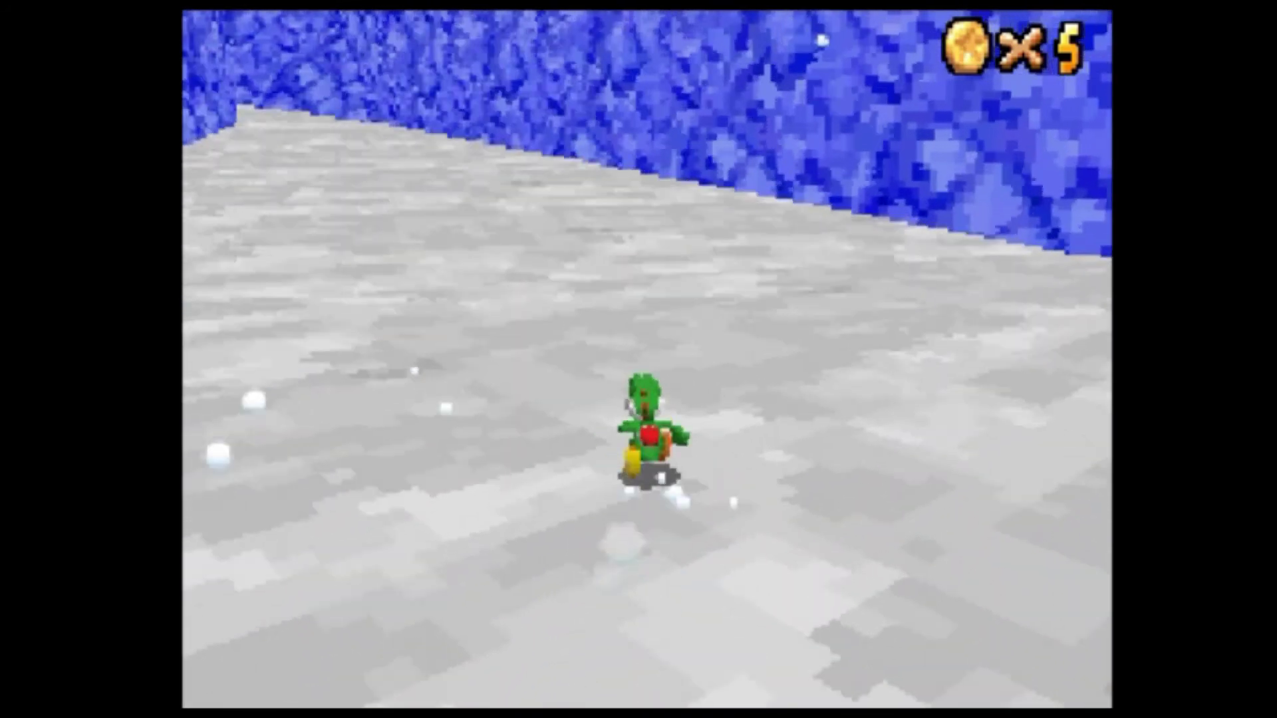
{"action": "key", "text": "z"}
{"action": "key", "text": "z"}
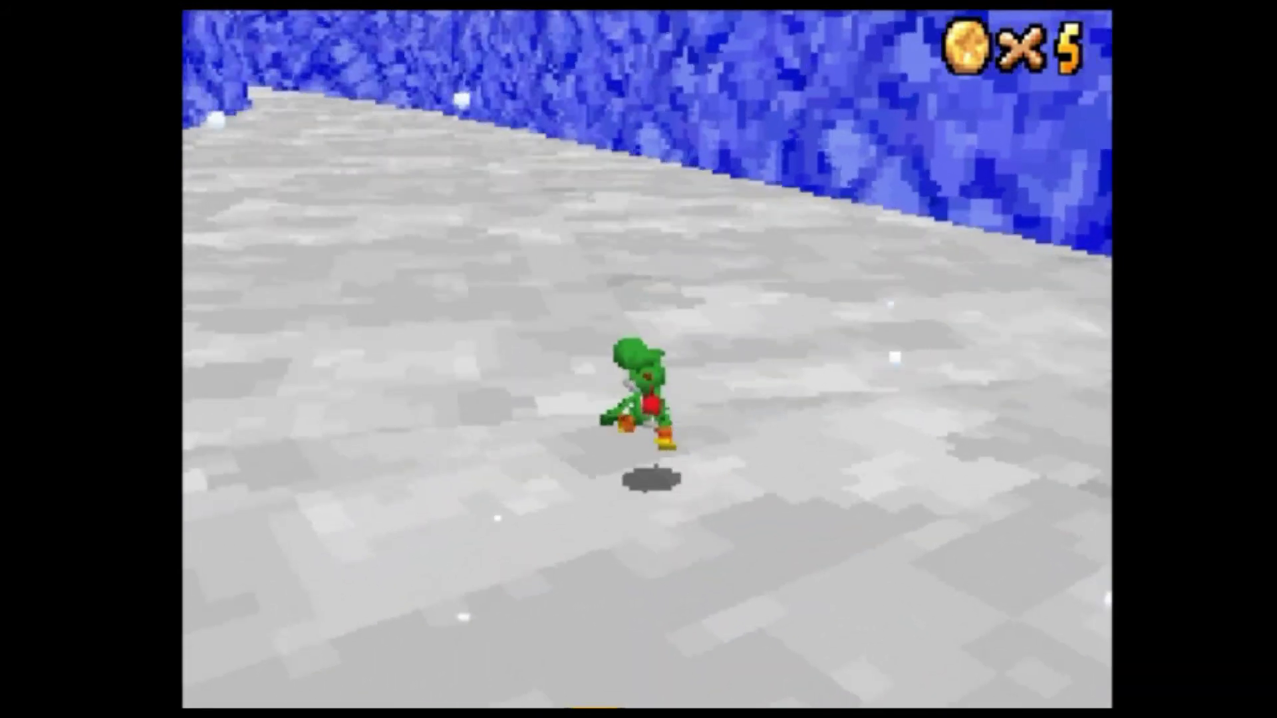
{"action": "key", "text": "z"}
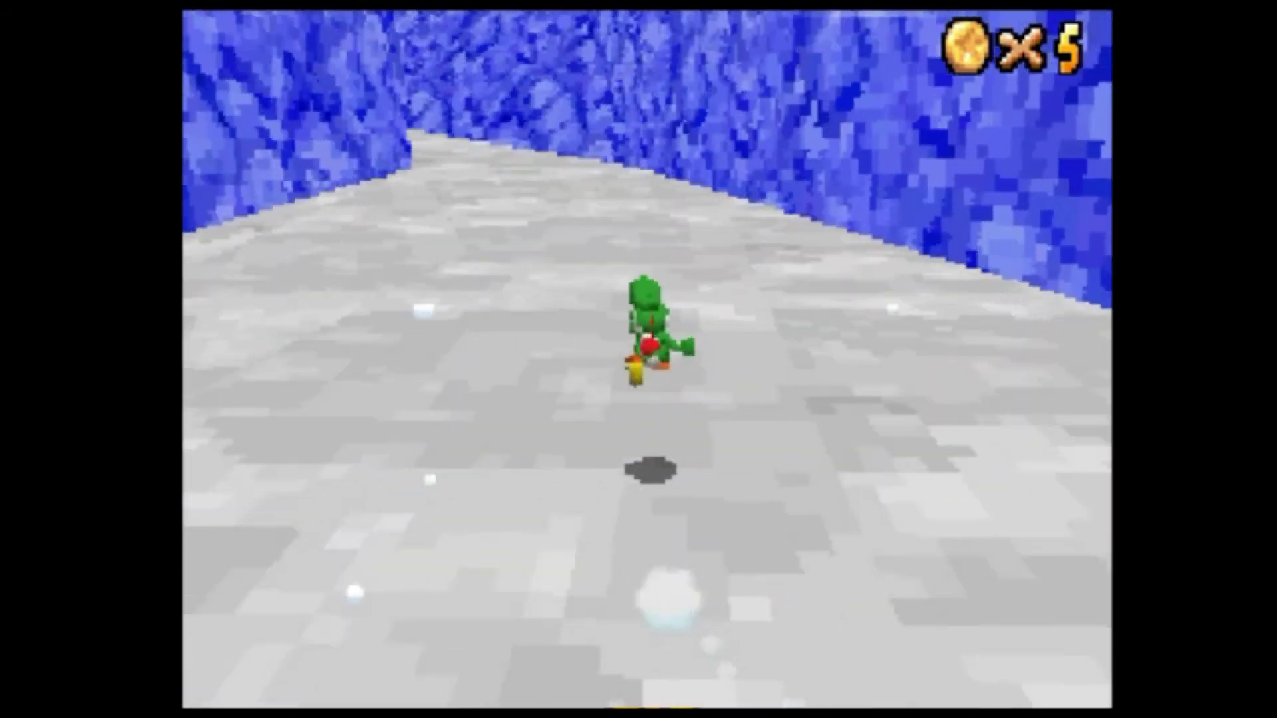
{"action": "key", "text": "z"}
{"action": "key", "text": "w"}
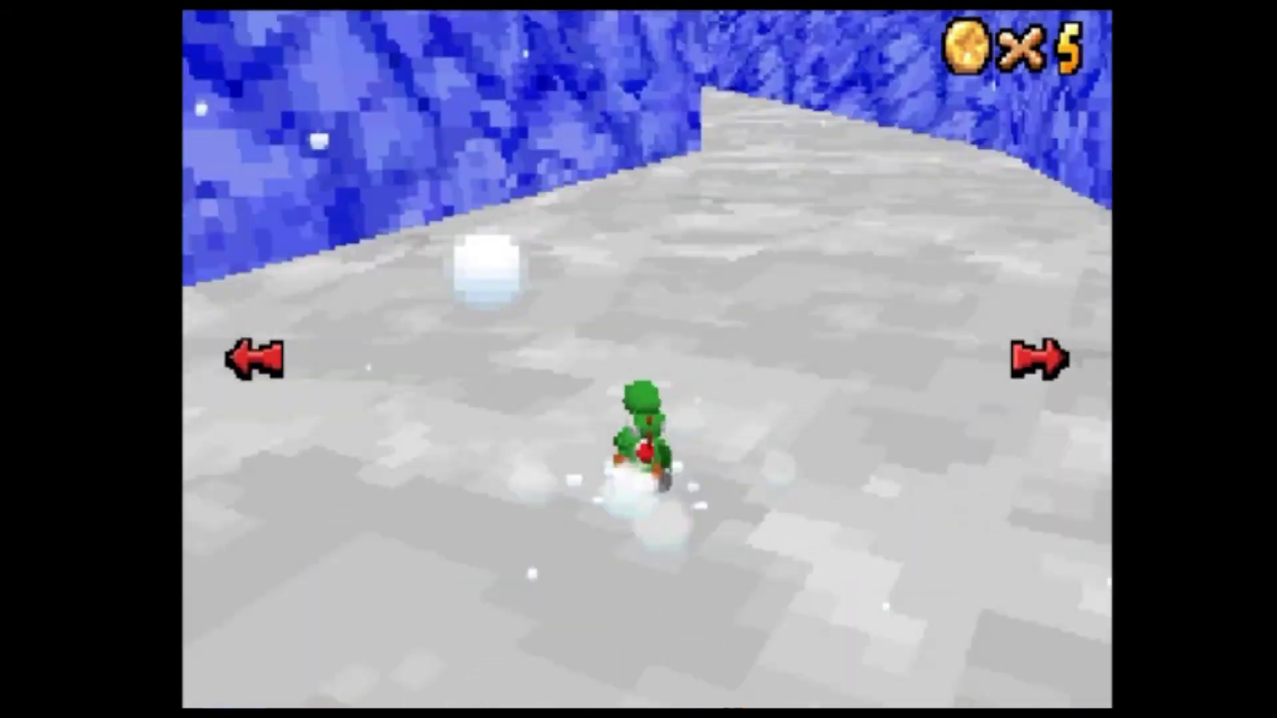
{"action": "key", "text": "z"}
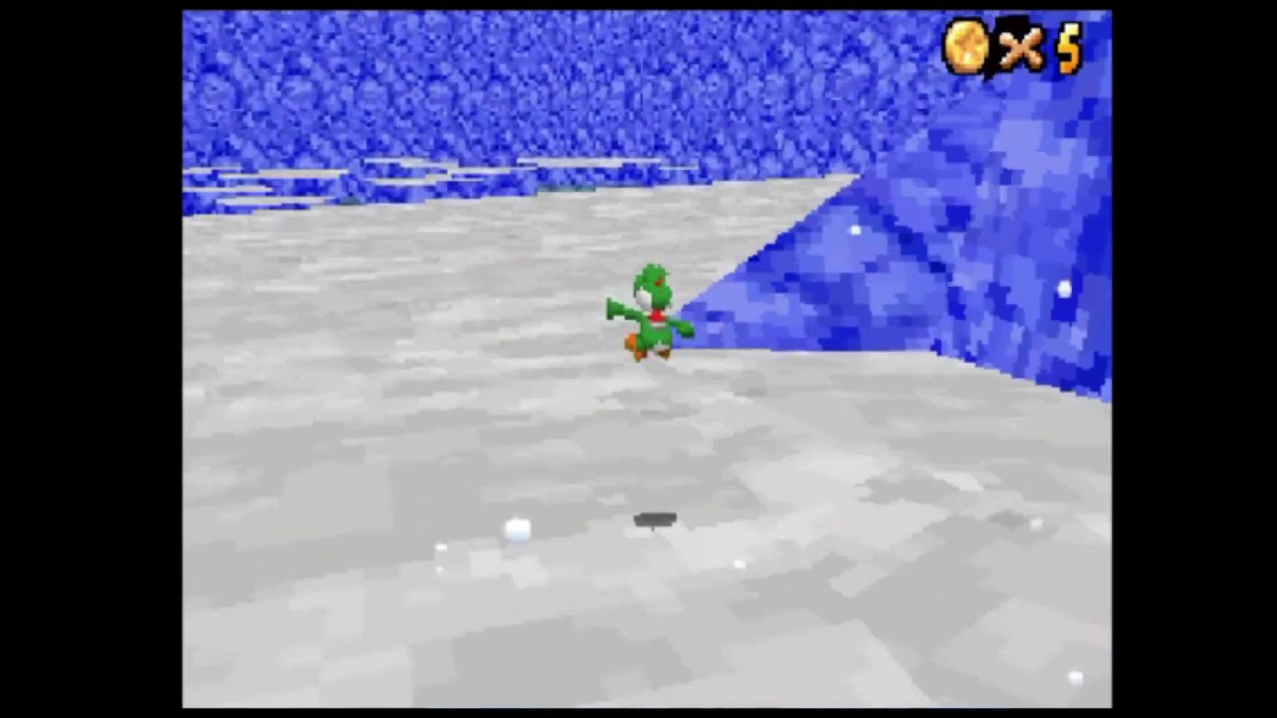
{"action": "key", "text": "z"}
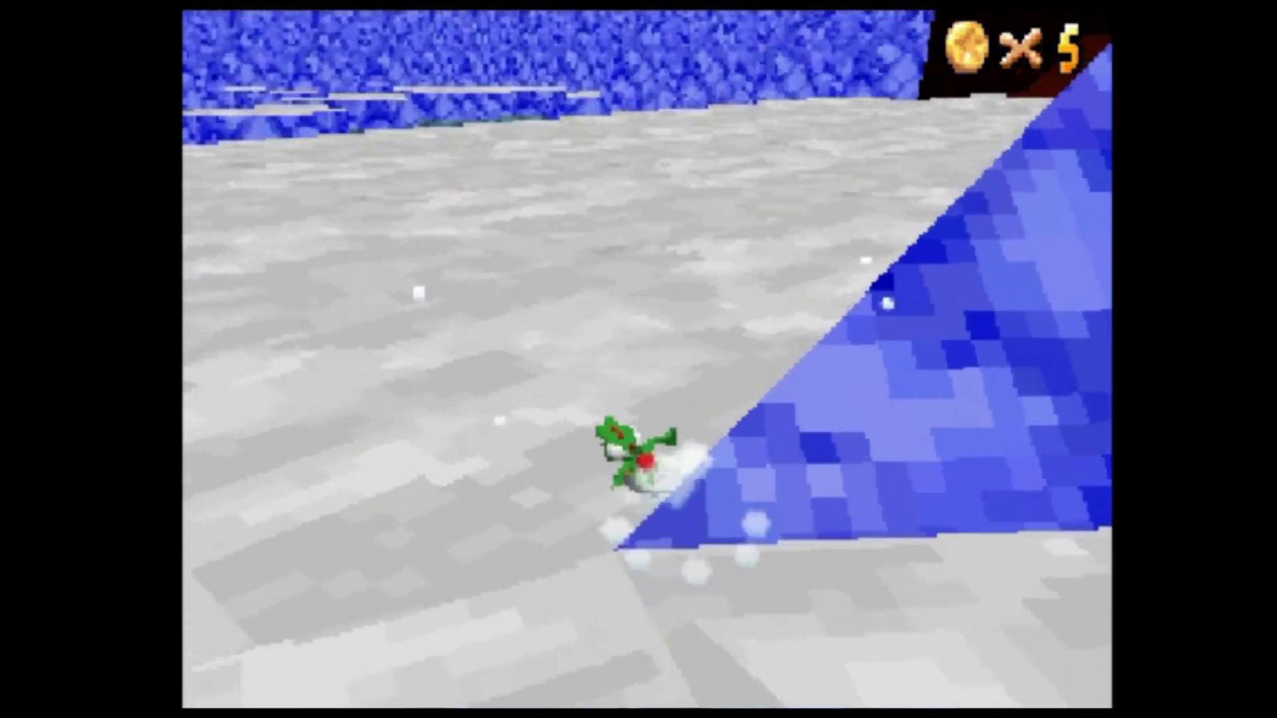
{"action": "key", "text": "z"}
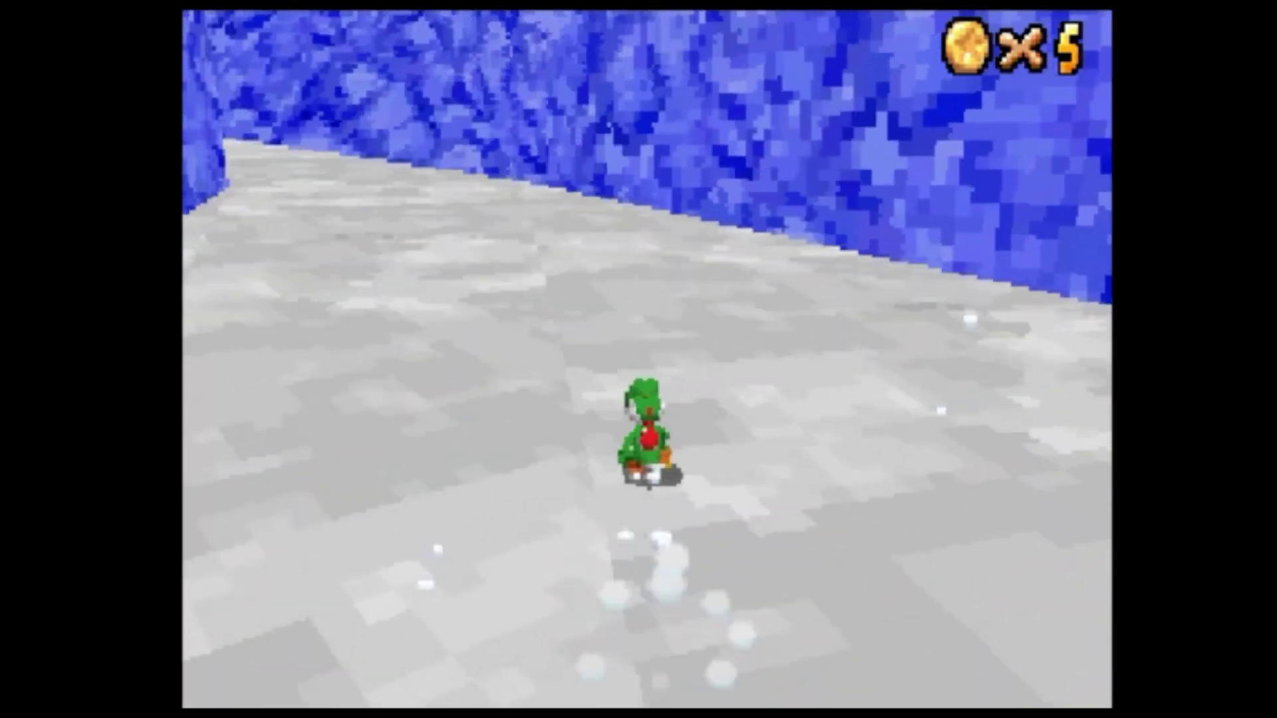
{"action": "key", "text": "z"}
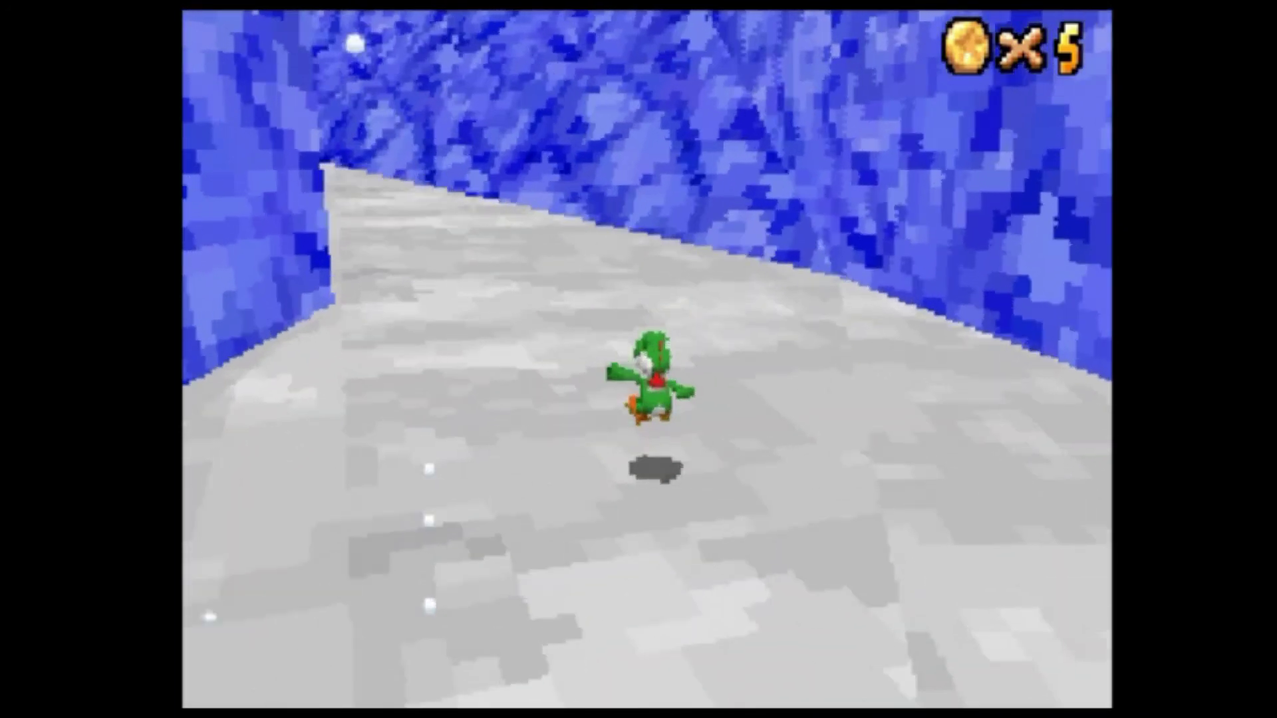